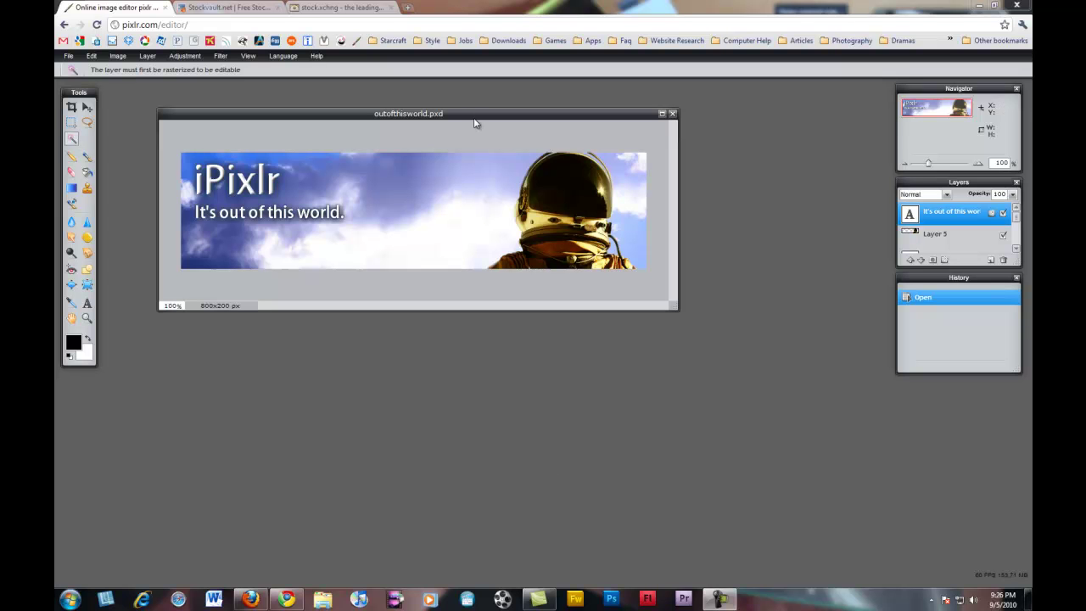
- With outofthisworld.pxd open, switch to the Move tool and bring up the File menu
{"action": "mouse_move", "coordinate": [677, 309]}
{"action": "left_mouse_down"}
{"action": "mouse_move", "coordinate": [717, 355]}
{"action": "mouse_move", "coordinate": [670, 313]}
{"action": "left_mouse_up"}
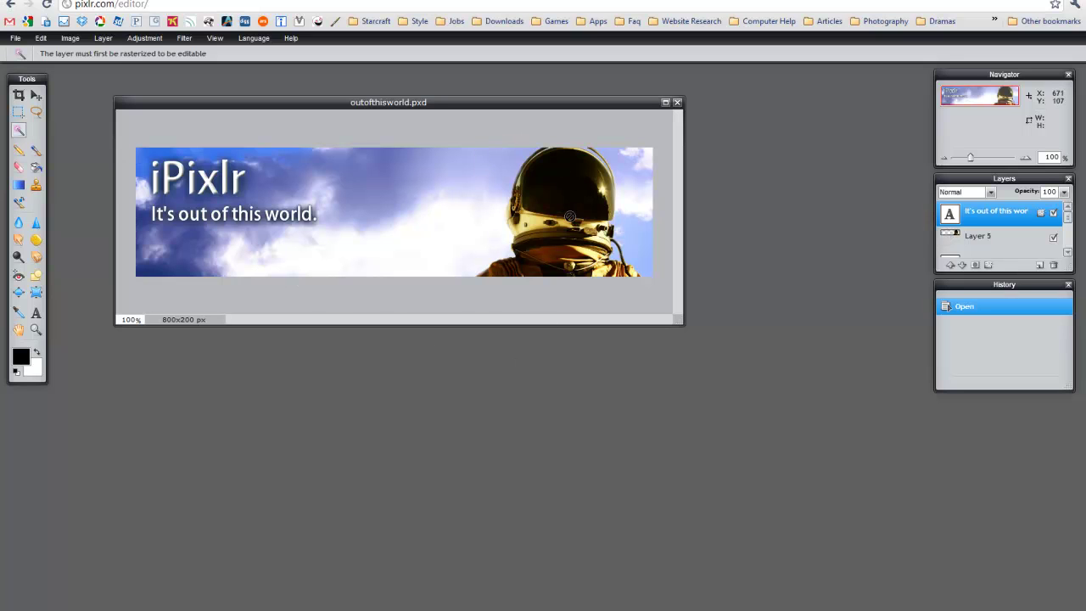
{"action": "left_click", "coordinate": [21, 119]}
{"action": "left_click", "coordinate": [20, 130]}
{"action": "left_click", "coordinate": [36, 95]}
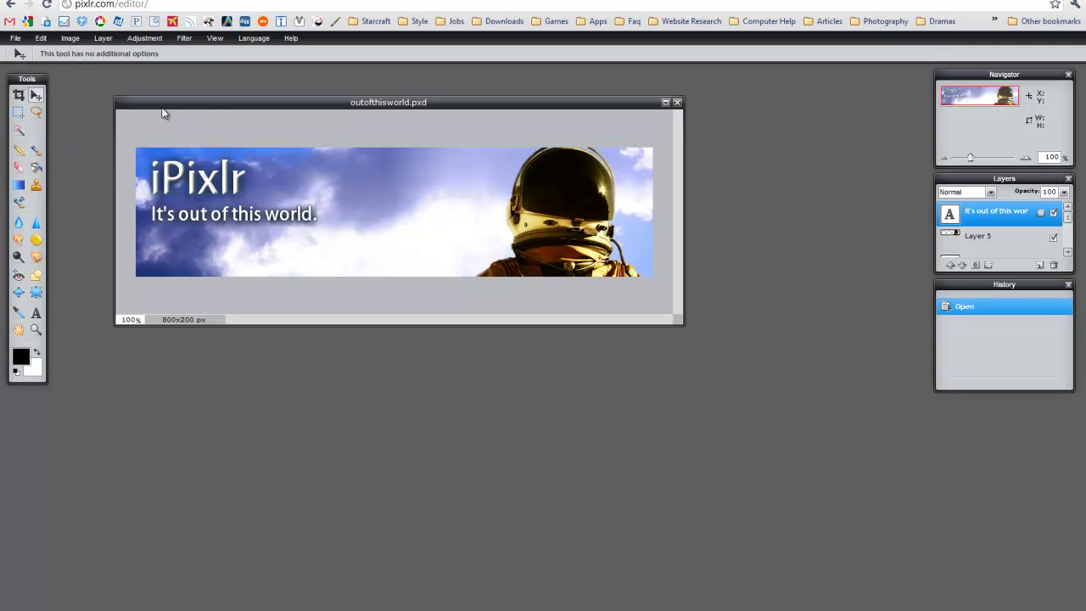
{"action": "left_click", "coordinate": [15, 38]}
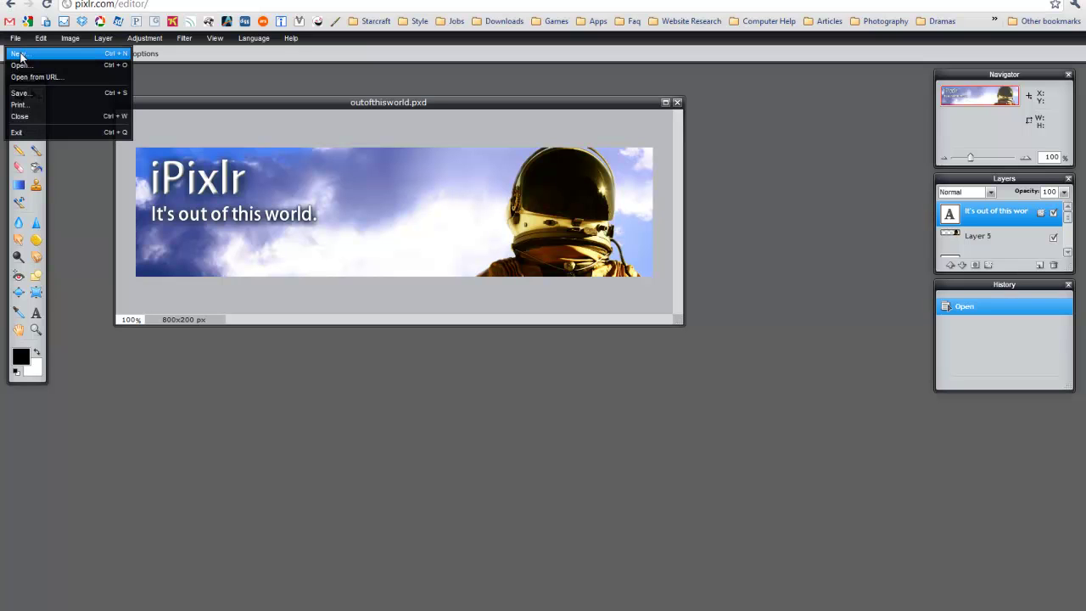
- Create a transparent 800x200 image named bannernew and position its window below the example banner
{"action": "left_click", "coordinate": [20, 54]}
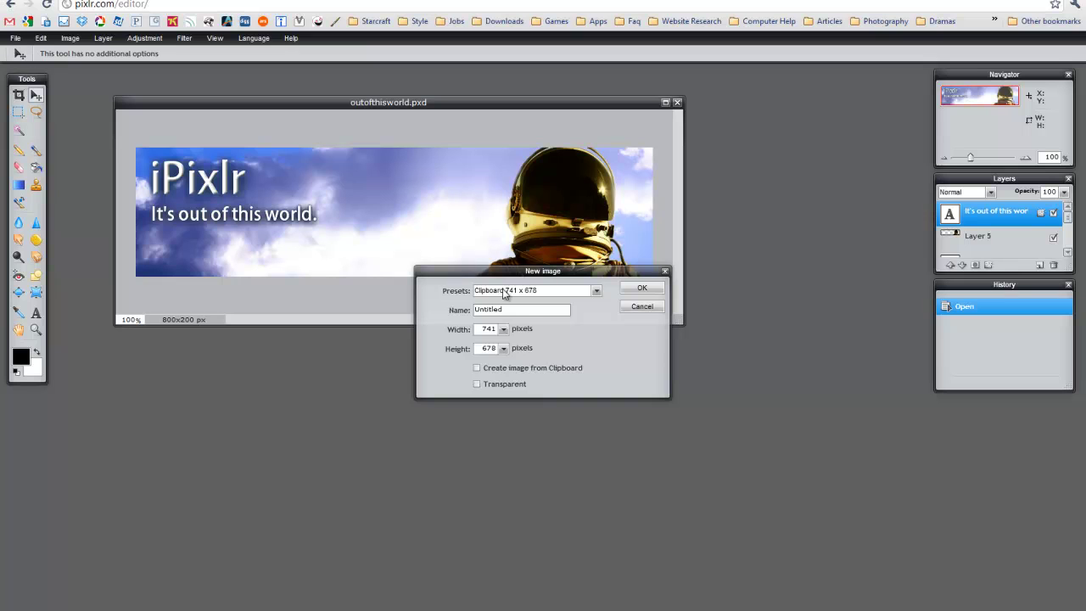
{"action": "left_click", "coordinate": [478, 328]}
{"action": "type", "text": "800"}
{"action": "key", "text": "Tab"}
{"action": "type", "text": "200"}
{"action": "left_click", "coordinate": [562, 311]}
{"action": "type", "text": "bannernew"}
{"action": "left_click", "coordinate": [497, 387]}
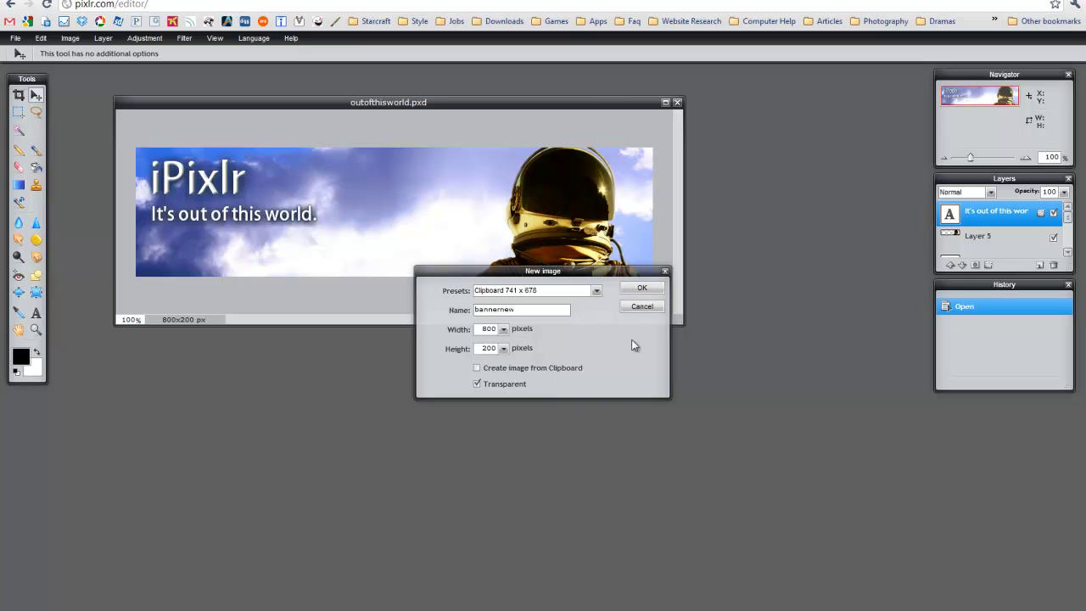
{"action": "left_click", "coordinate": [642, 289]}
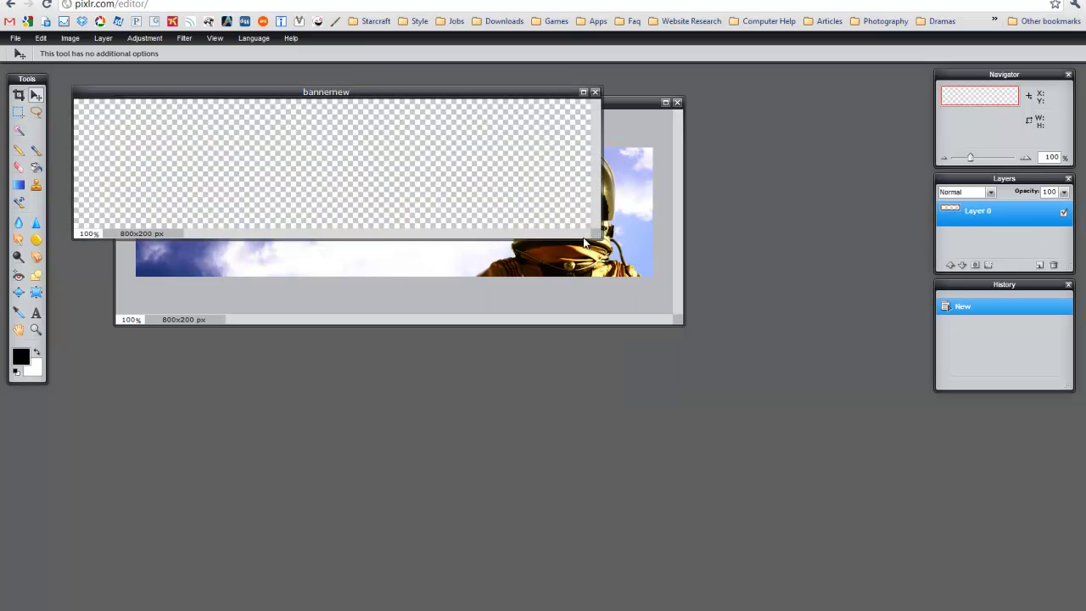
{"action": "left_click_drag", "start_coordinate": [594, 234], "coordinate": [683, 319]}
{"action": "left_click_drag", "start_coordinate": [397, 91], "coordinate": [450, 331]}
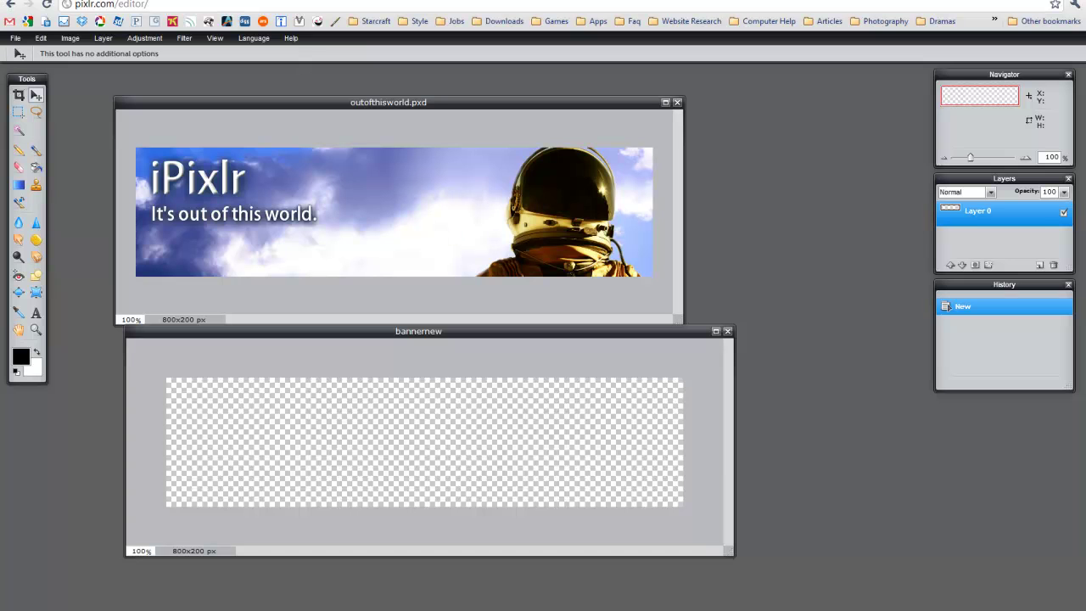
{"action": "key", "text": "ctrl+Tab"}
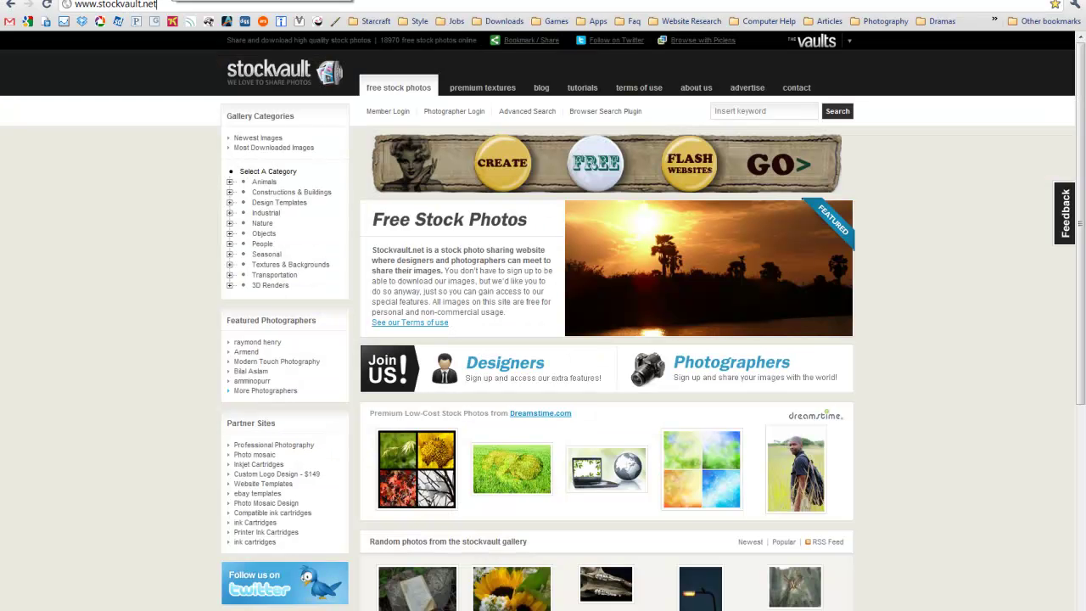
{"action": "key", "text": "ctrl+Tab"}
{"action": "key", "text": "ctrl+shift+Tab"}
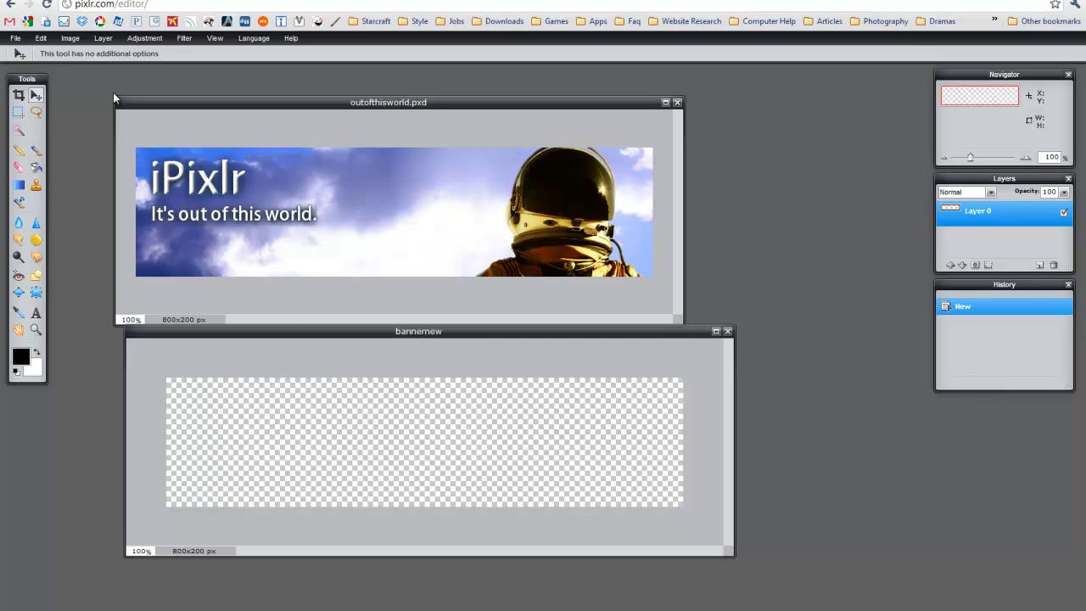
- Open the cloudy sky photo 1264231_39887074.jpg from the computer
{"action": "left_click", "coordinate": [15, 38]}
{"action": "left_click", "coordinate": [26, 67]}
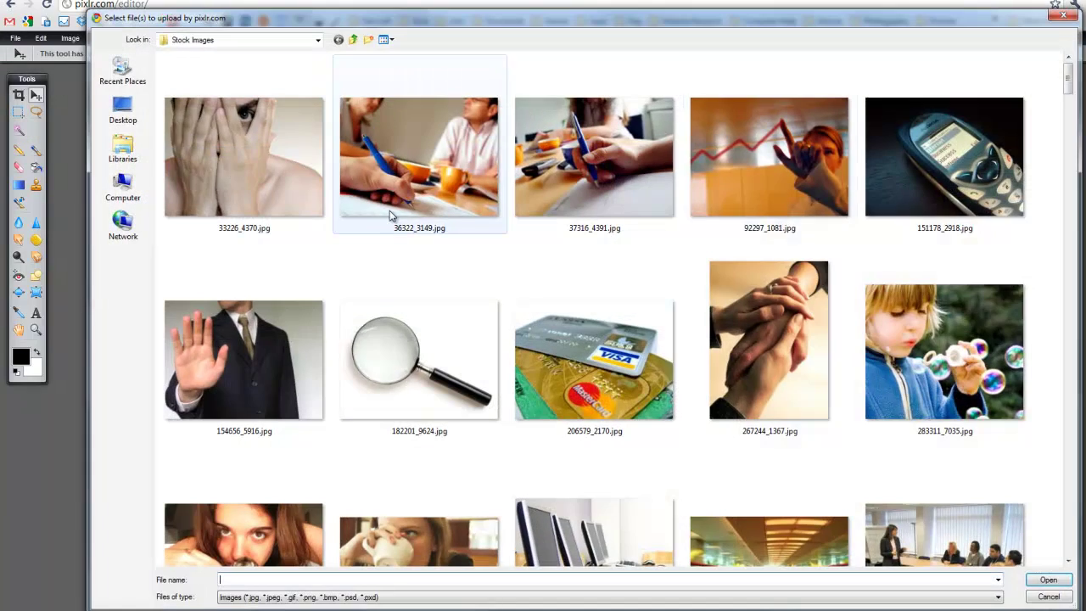
{"action": "left_click_drag", "start_coordinate": [1068, 78], "coordinate": [1071, 373]}
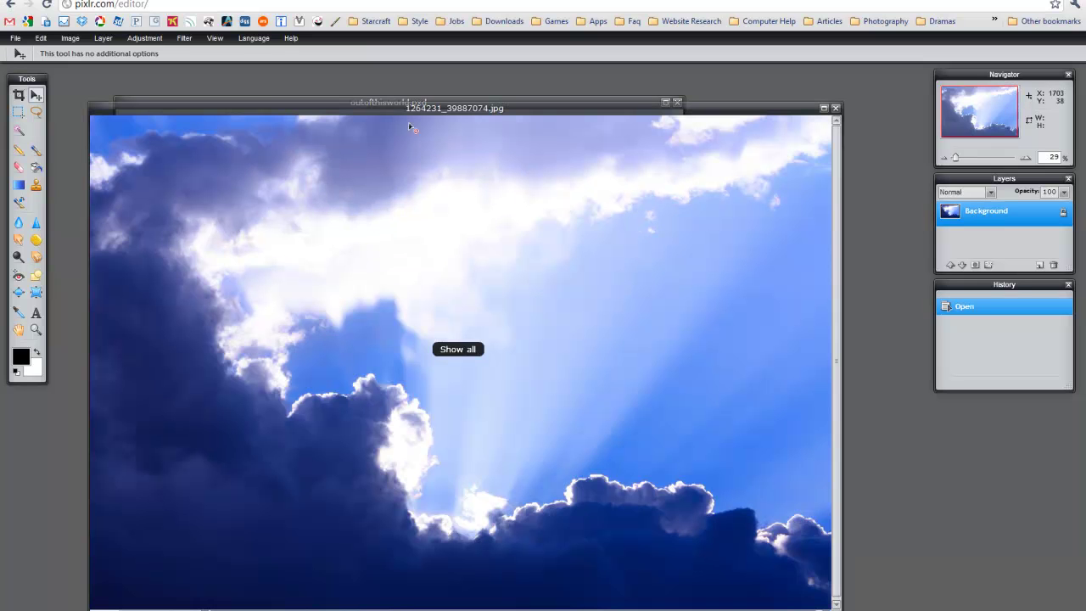
{"action": "left_click_drag", "start_coordinate": [382, 116], "coordinate": [436, 85]}
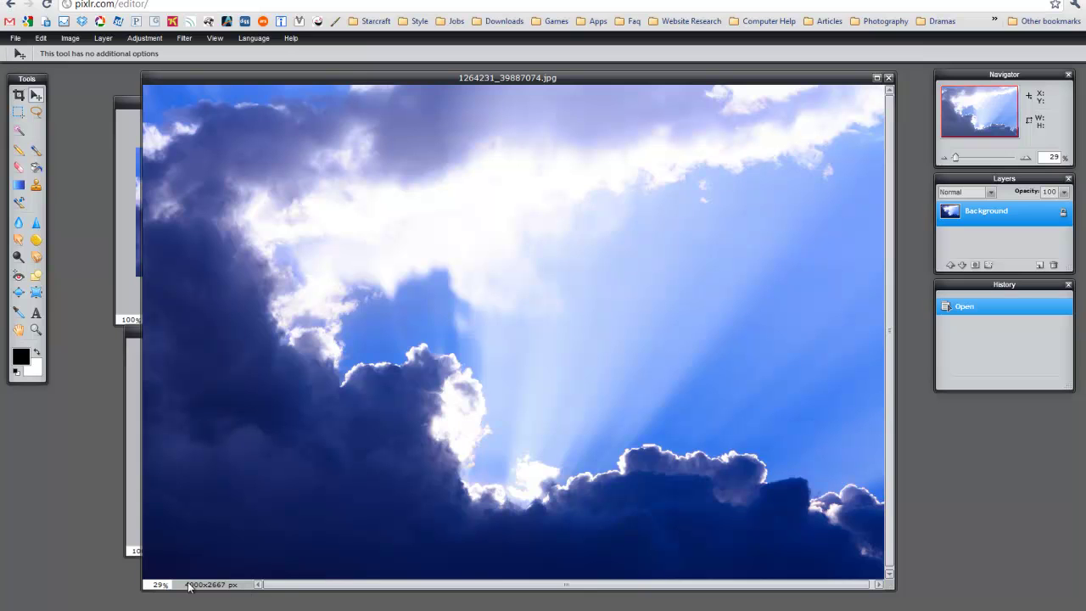
- Resize the sky photo to 1000 px wide (1000x667) via Image size
{"action": "left_click", "coordinate": [73, 39]}
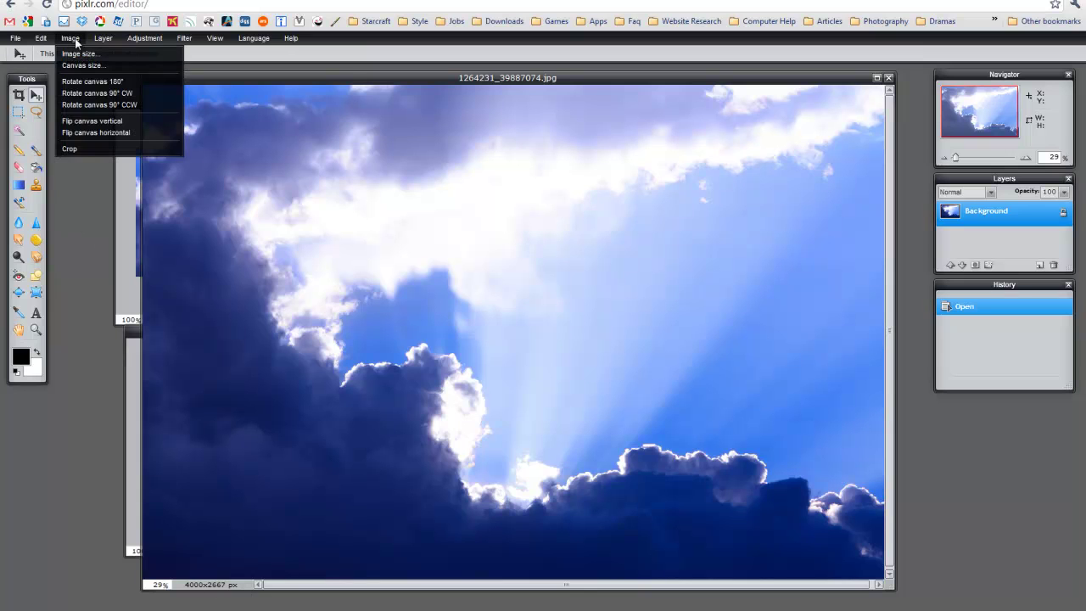
{"action": "left_click", "coordinate": [75, 53]}
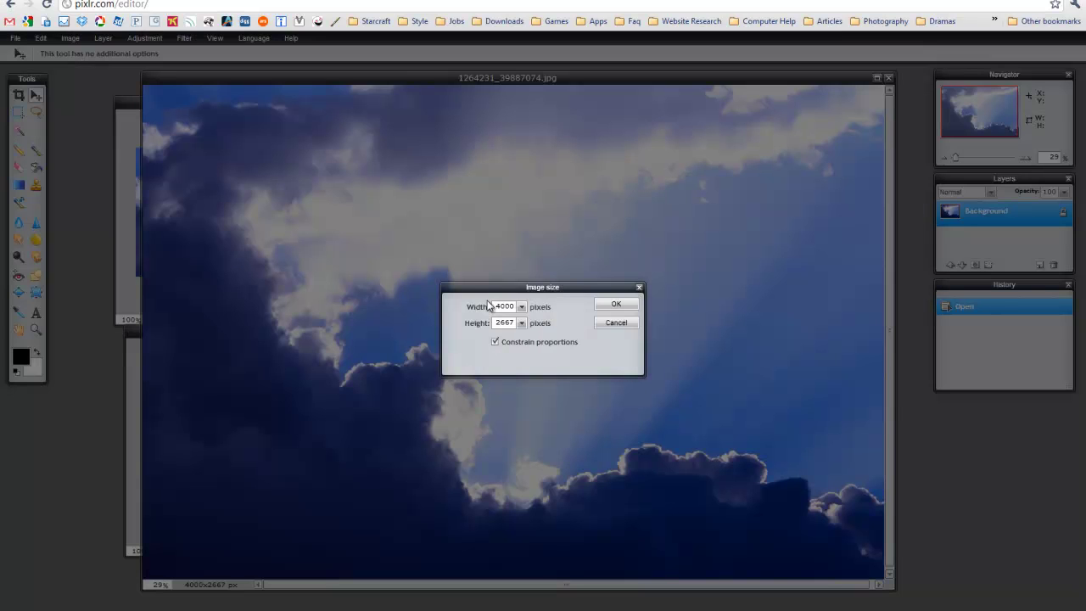
{"action": "left_click_drag", "start_coordinate": [494, 306], "coordinate": [534, 312]}
{"action": "type", "text": "100"}
{"action": "key", "text": "Return"}
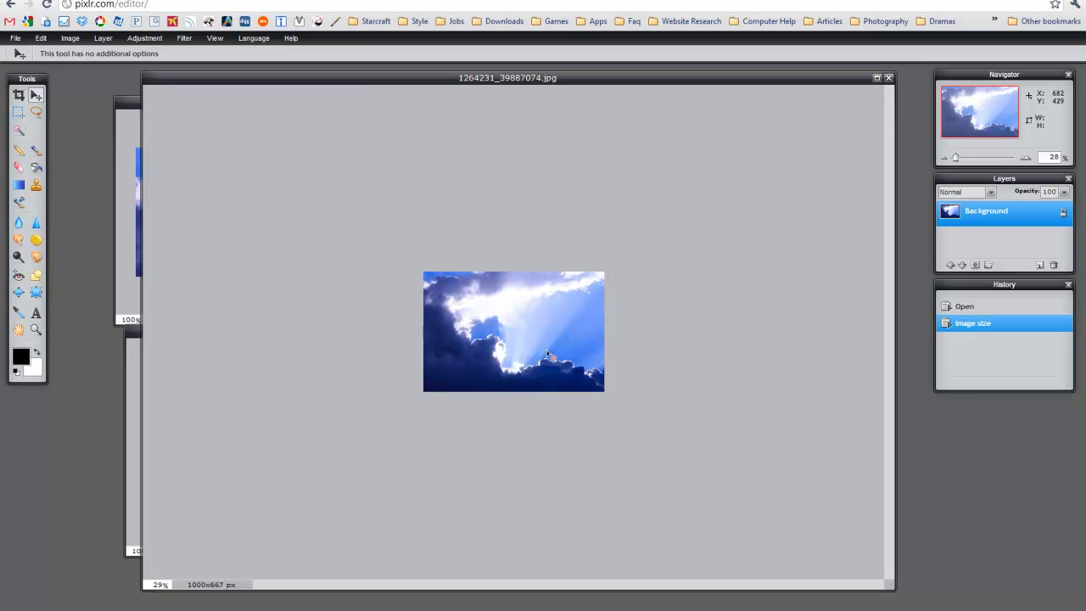
- View the sky at 100% zoom and unlock its Background layer as Layer 0
{"action": "left_click", "coordinate": [215, 38]}
{"action": "type", "text": "100"}
{"action": "key", "text": "Return"}
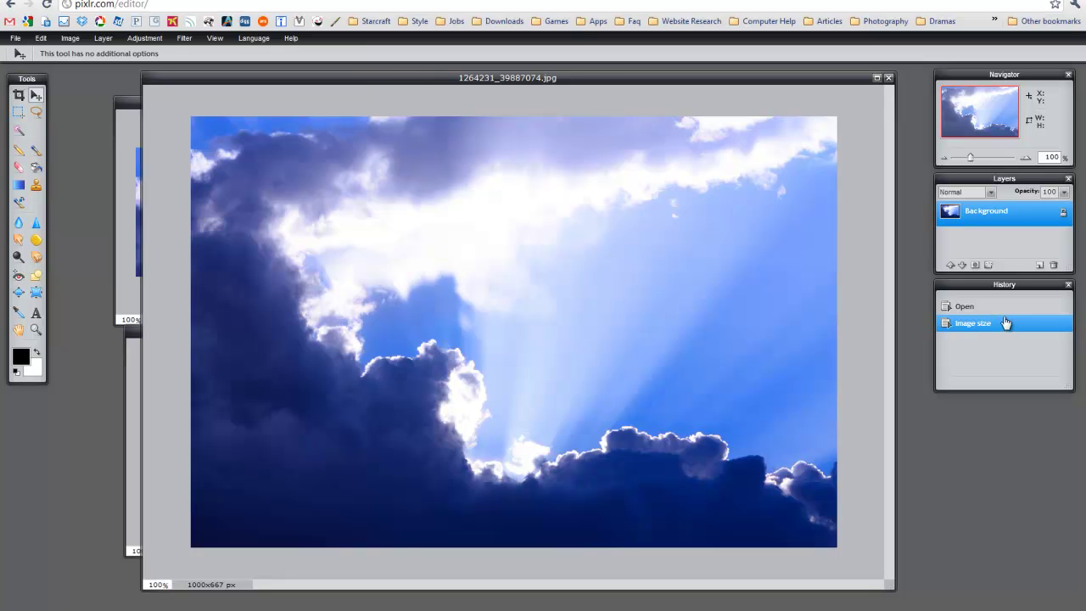
{"action": "left_click", "coordinate": [1063, 212]}
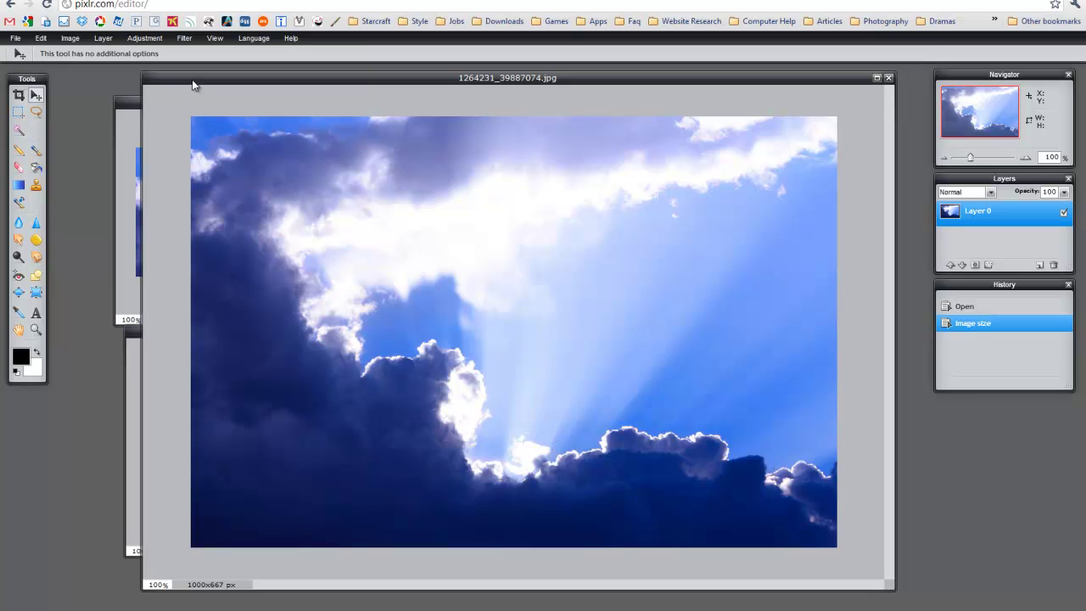
- Select the entire sky image with the rectangular marquee and copy it
{"action": "left_click", "coordinate": [21, 115]}
{"action": "left_click_drag", "start_coordinate": [176, 110], "coordinate": [860, 557]}
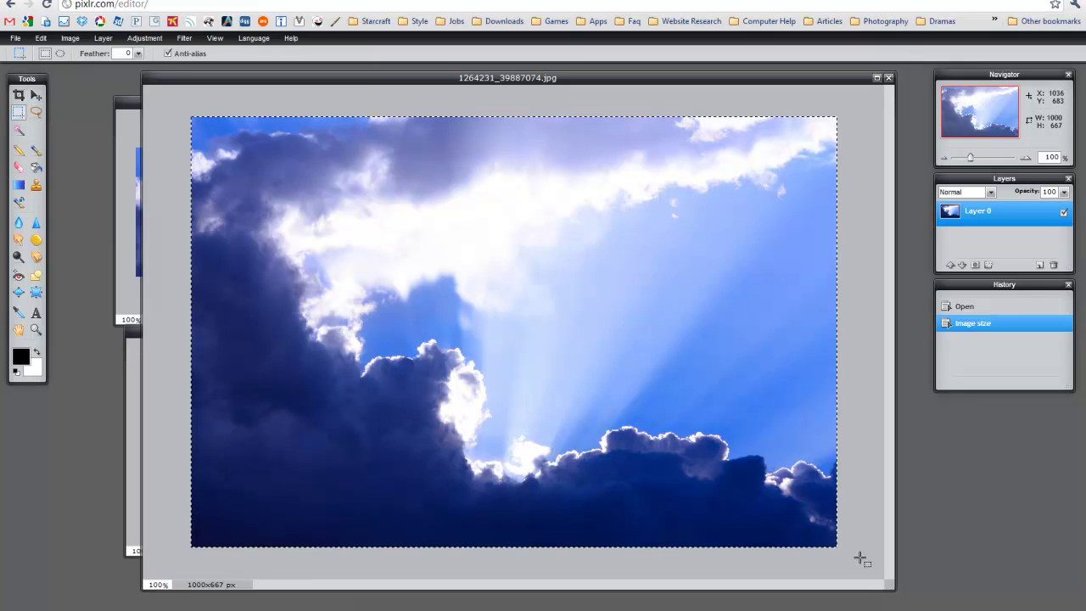
{"action": "left_click", "coordinate": [161, 103]}
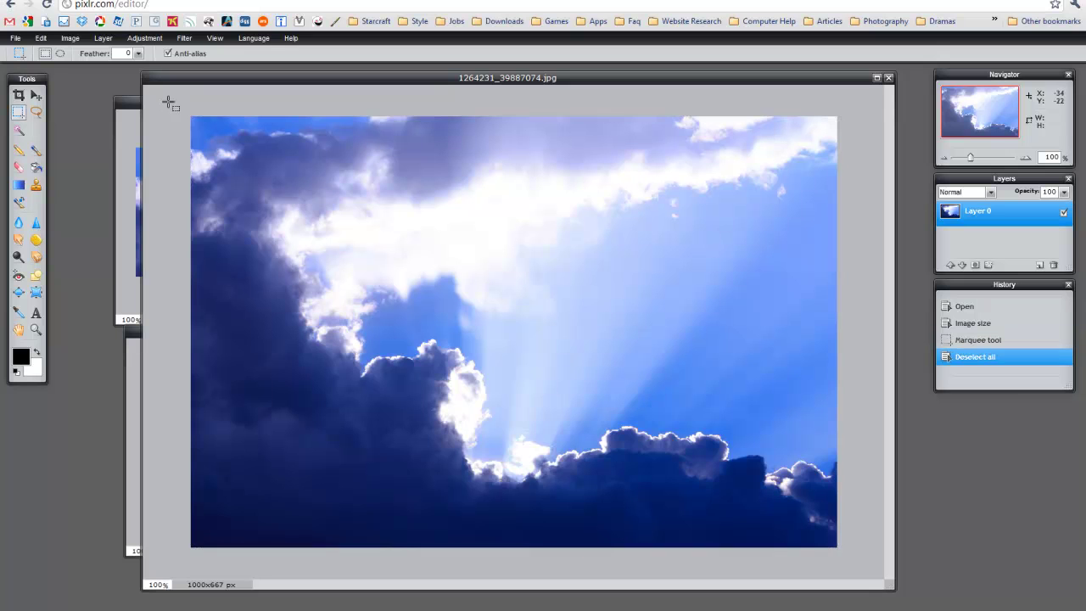
{"action": "left_click_drag", "start_coordinate": [191, 117], "coordinate": [855, 568]}
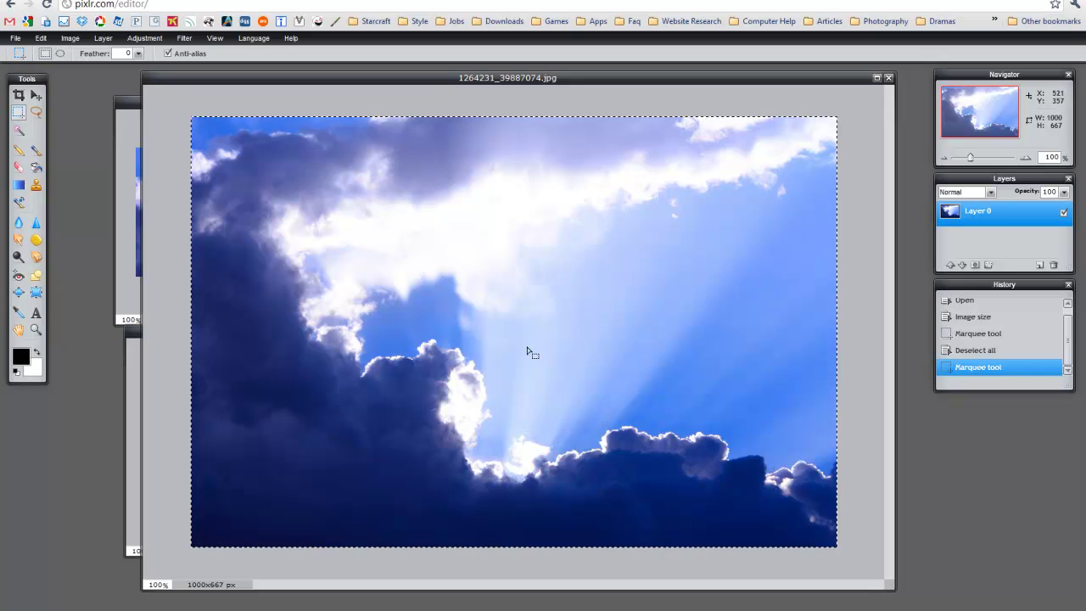
{"action": "key", "text": "ctrl+c"}
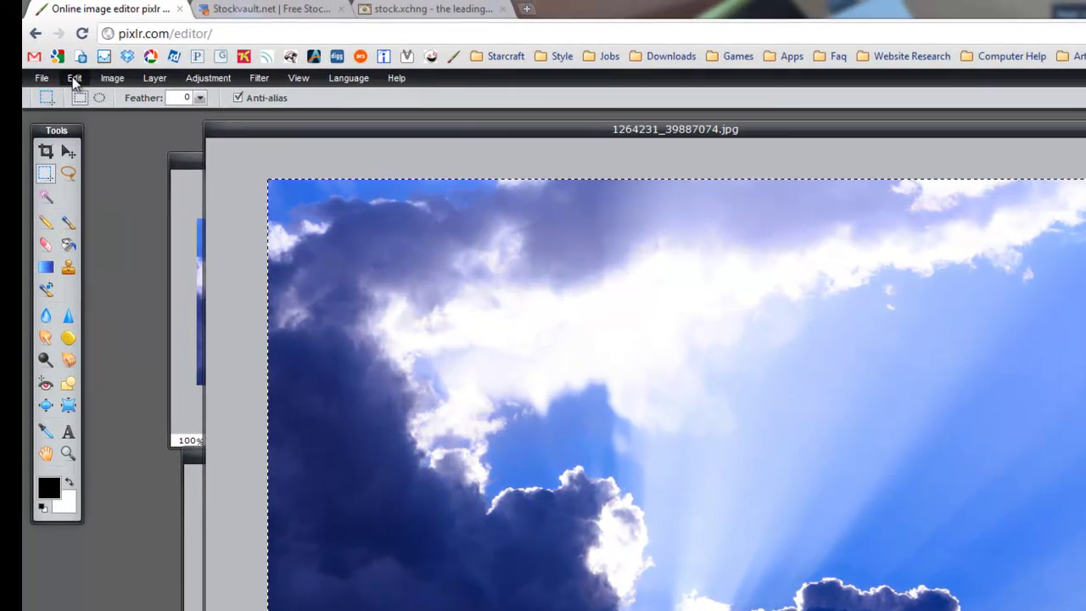
- Bring the bannernew canvas to the front and paste the sky into it
{"action": "left_click", "coordinate": [40, 40]}
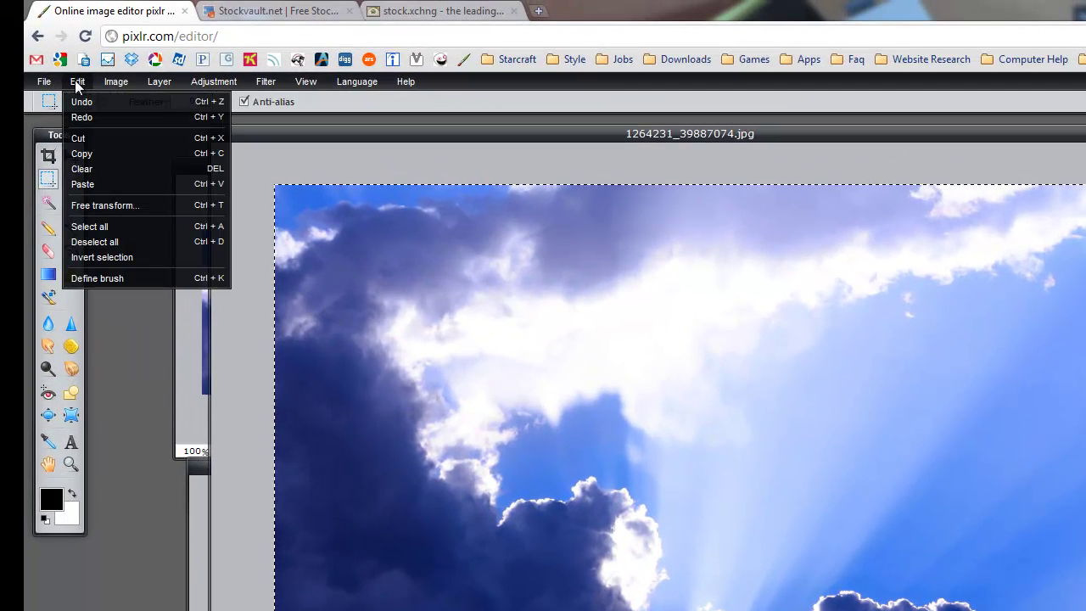
{"action": "left_click", "coordinate": [509, 132]}
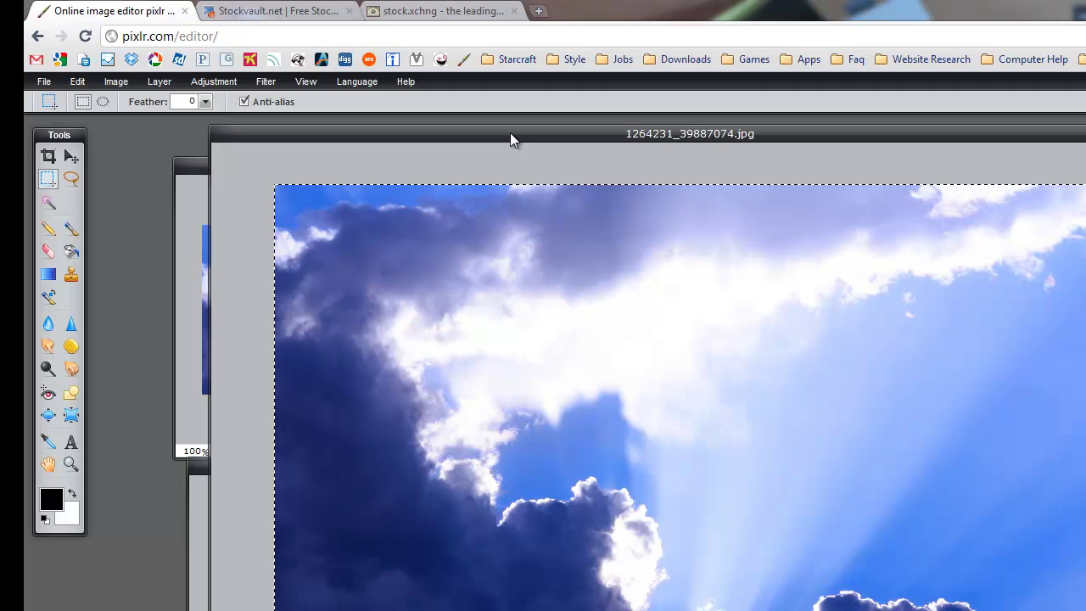
{"action": "left_click_drag", "start_coordinate": [510, 132], "coordinate": [785, 197]}
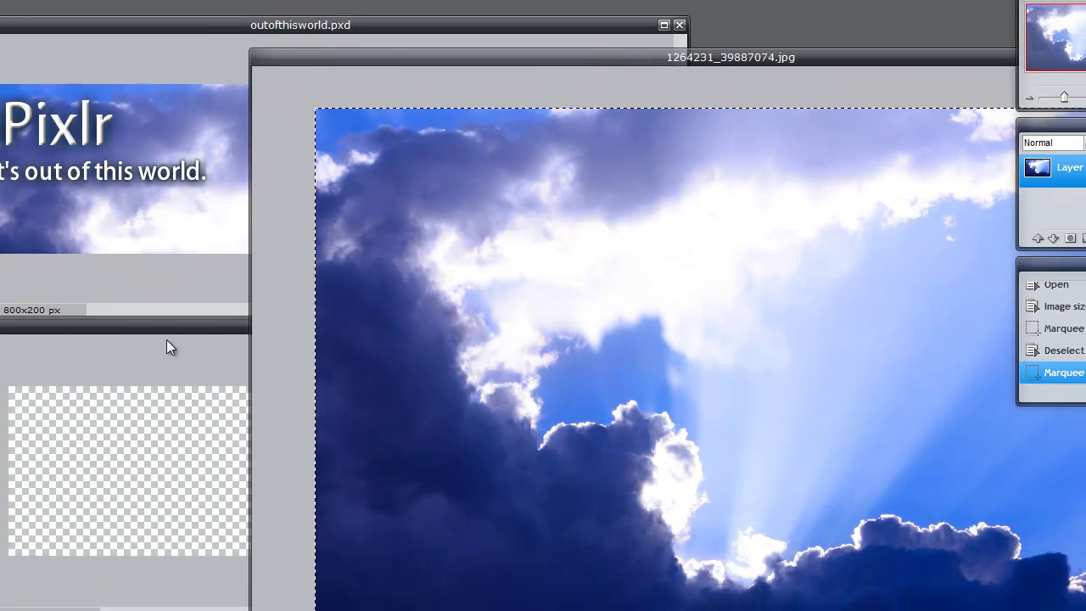
{"action": "left_click", "coordinate": [337, 438]}
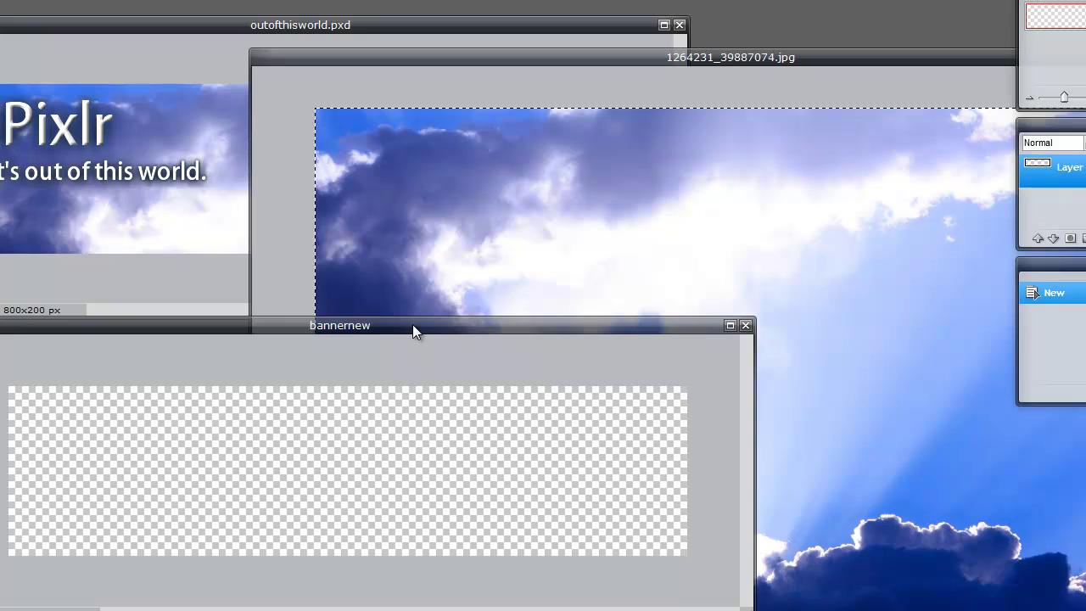
{"action": "left_click_drag", "start_coordinate": [414, 326], "coordinate": [488, 212]}
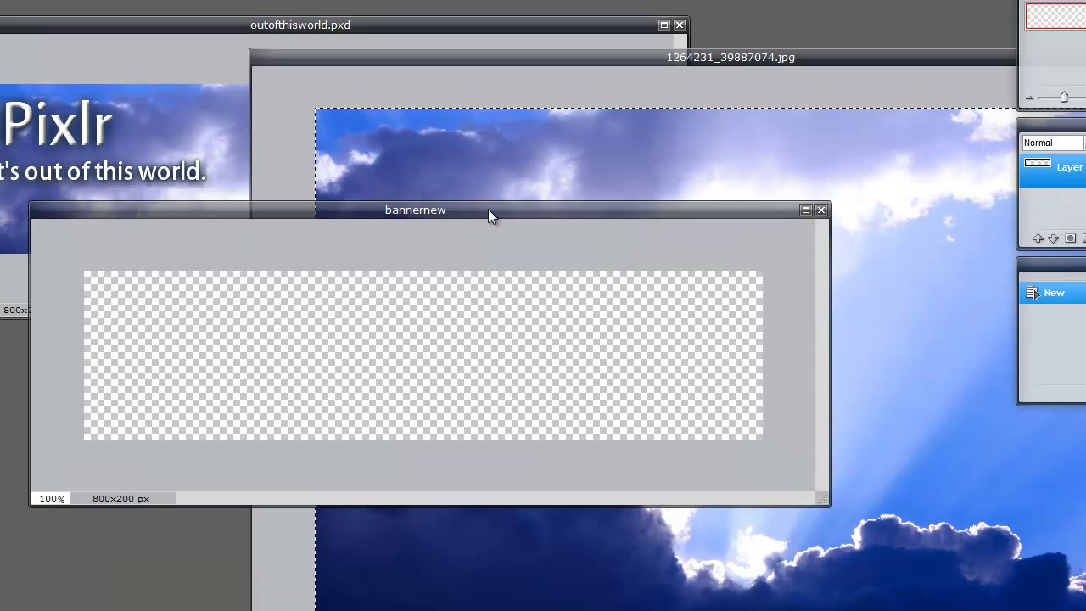
{"action": "key", "text": "ctrl+v"}
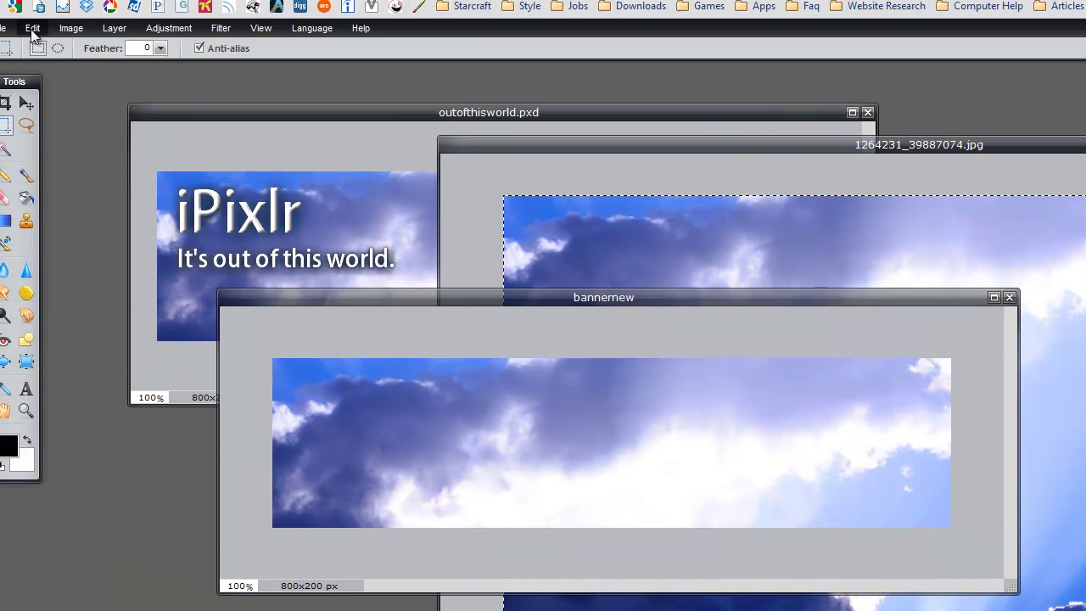
- Reposition the pasted clouds within the banner using the Move tool
{"action": "left_click", "coordinate": [32, 33]}
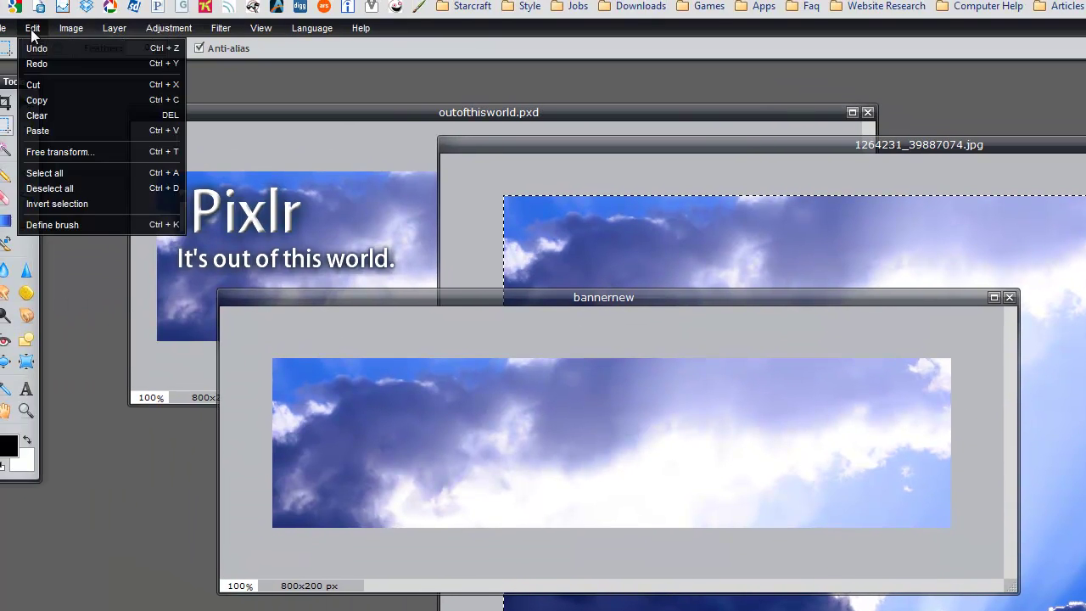
{"action": "left_click", "coordinate": [525, 297]}
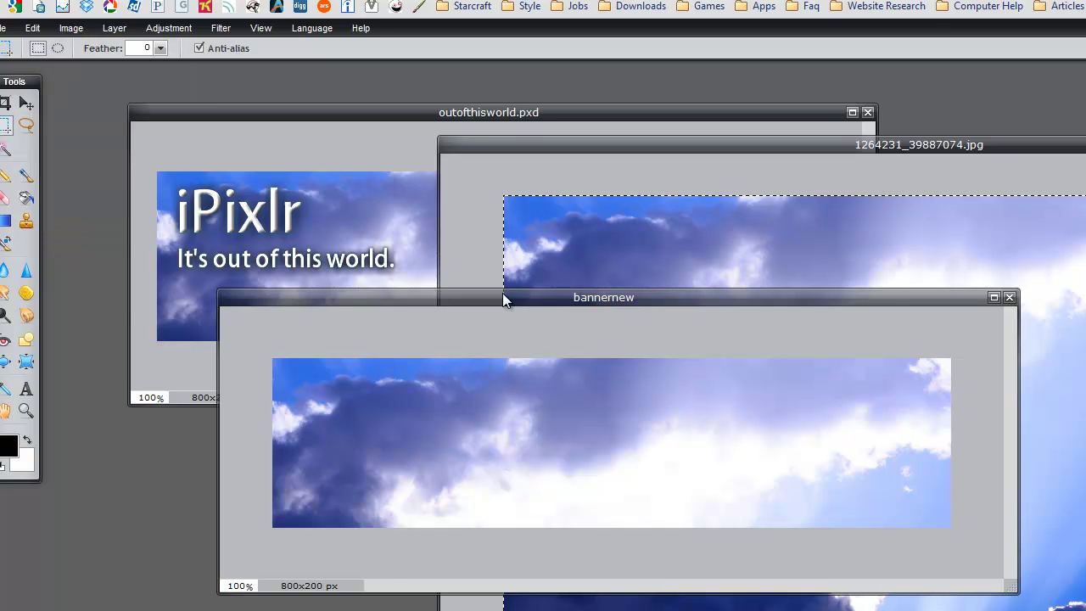
{"action": "left_click", "coordinate": [25, 103]}
{"action": "left_click_drag", "start_coordinate": [766, 551], "coordinate": [694, 368]}
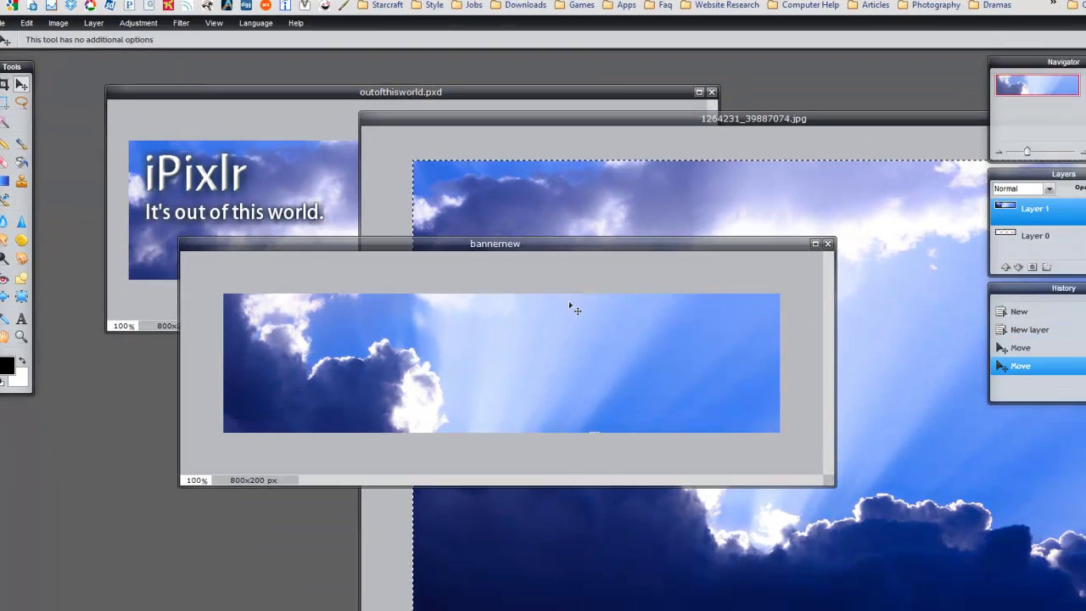
{"action": "left_click_drag", "start_coordinate": [569, 304], "coordinate": [530, 315]}
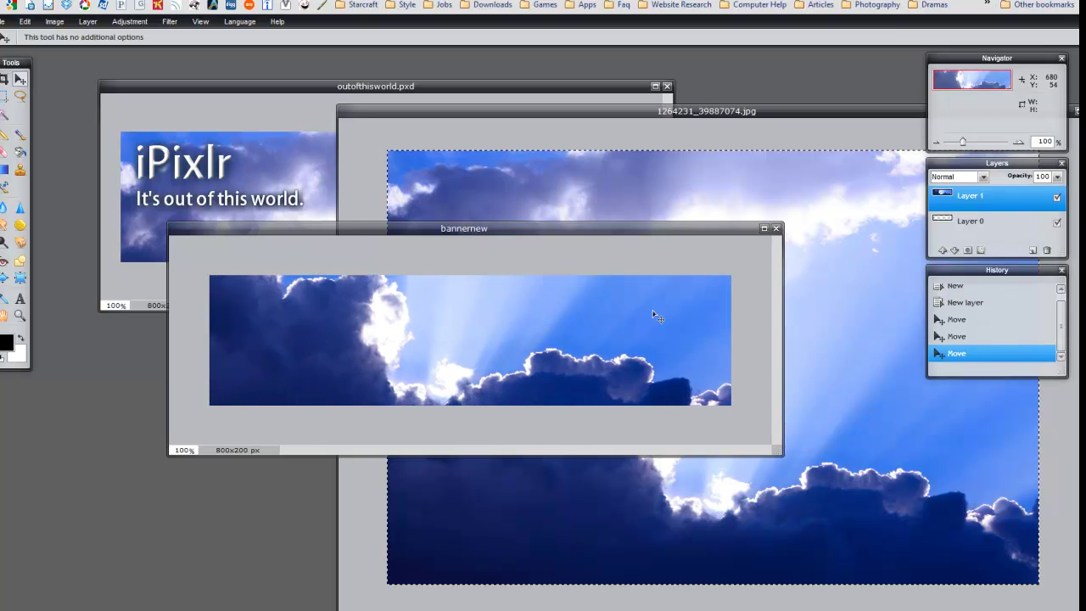
{"action": "left_click_drag", "start_coordinate": [780, 453], "coordinate": [821, 482]}
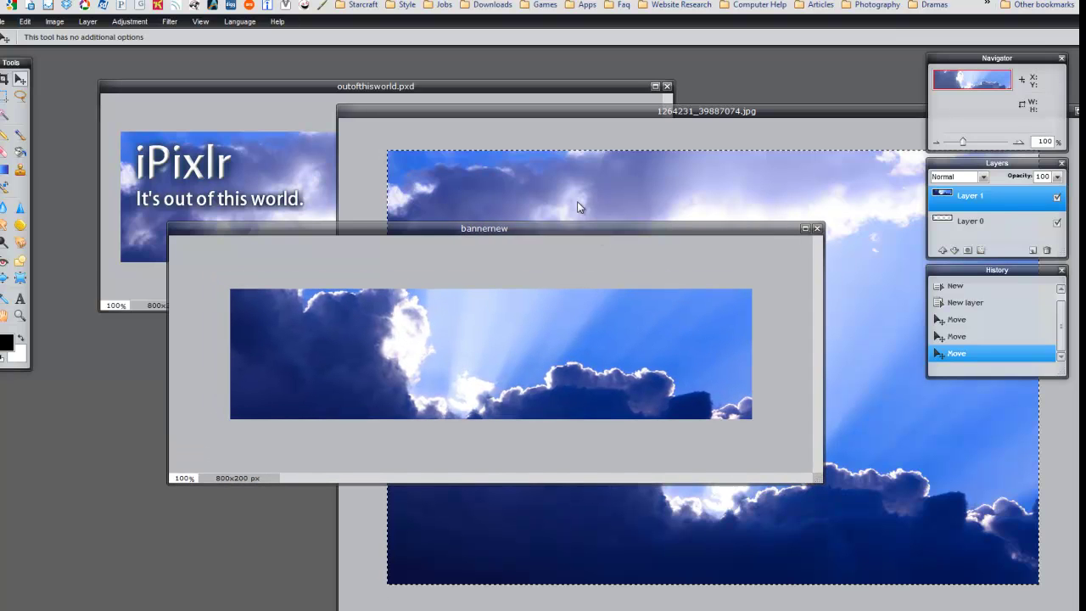
- Rename Layer 1 to 'background' and delete the empty Layer 0
{"action": "double_click", "coordinate": [970, 196]}
{"action": "key", "text": "Return"}
{"action": "left_click", "coordinate": [980, 222]}
{"action": "left_click", "coordinate": [985, 201]}
{"action": "left_click", "coordinate": [977, 222]}
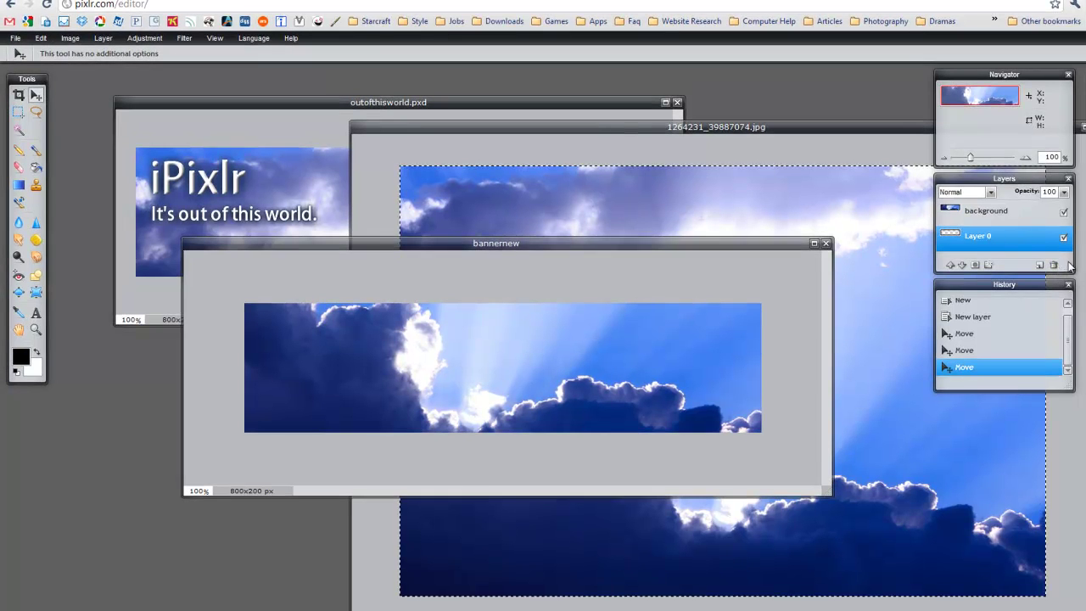
{"action": "left_click", "coordinate": [1053, 265]}
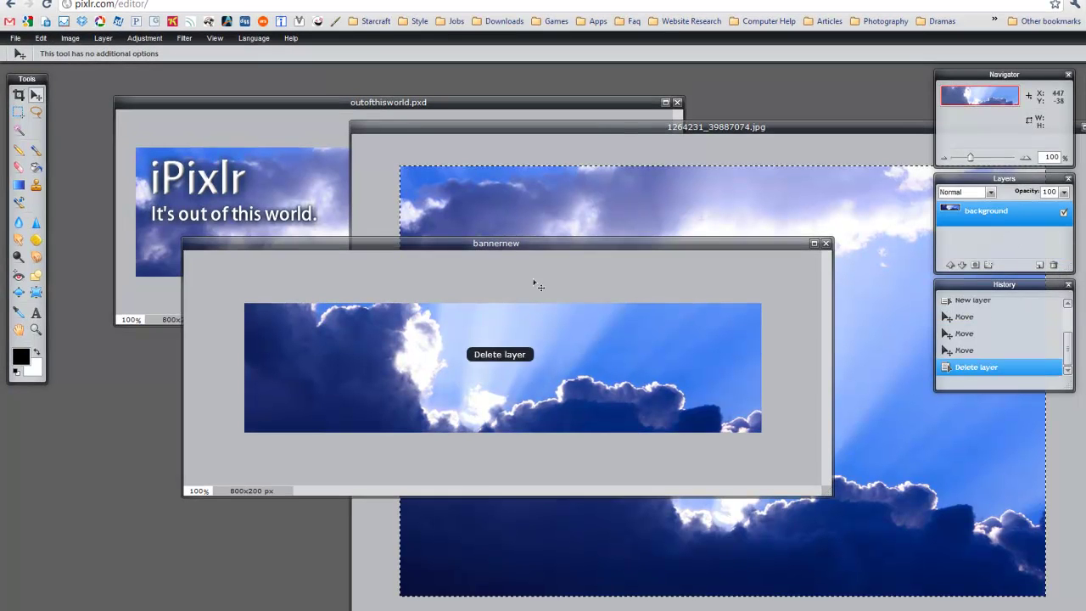
{"action": "left_click_drag", "start_coordinate": [451, 249], "coordinate": [378, 281]}
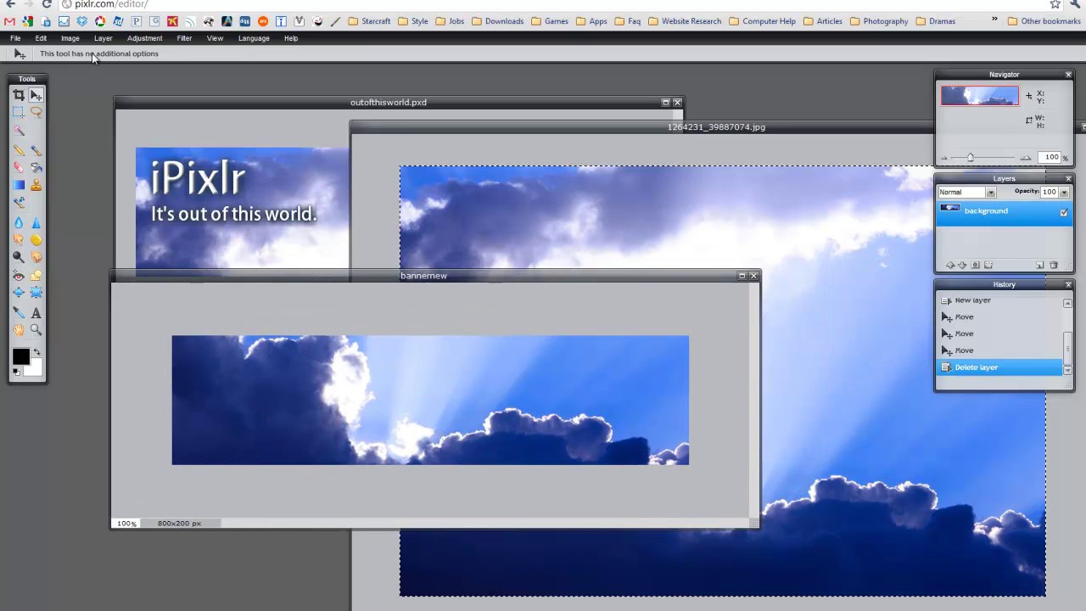
- Open the astronaut photo stockvault_4876_20070301.jpg and arrange it beside the banner
{"action": "left_click", "coordinate": [16, 37]}
{"action": "left_click", "coordinate": [32, 65]}
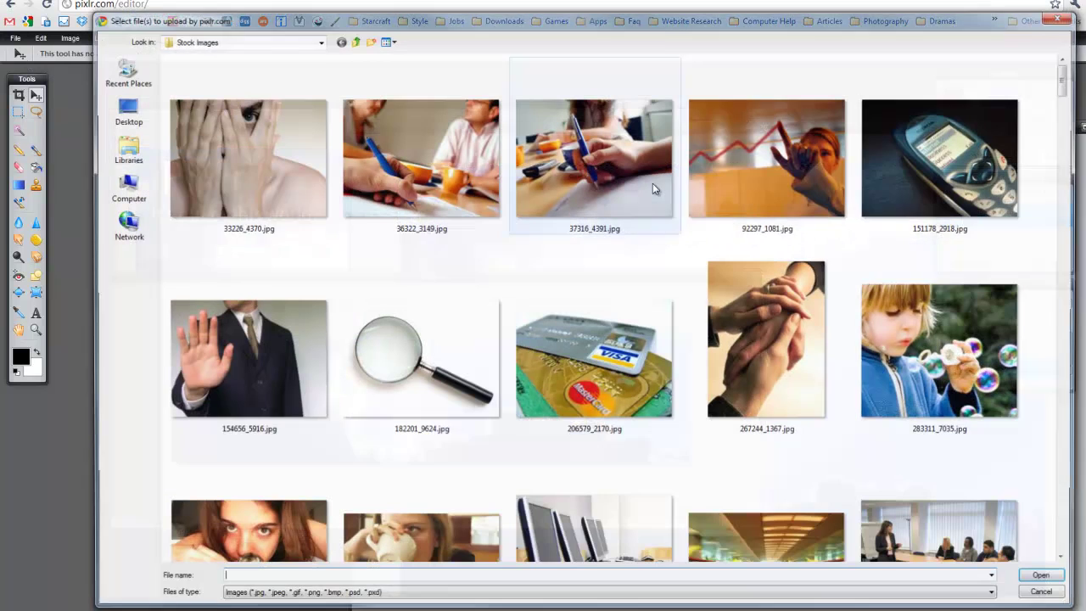
{"action": "left_click_drag", "start_coordinate": [1066, 108], "coordinate": [1066, 355]}
{"action": "scroll", "coordinate": [532, 387], "scroll_direction": "down", "scroll_amount": 15}
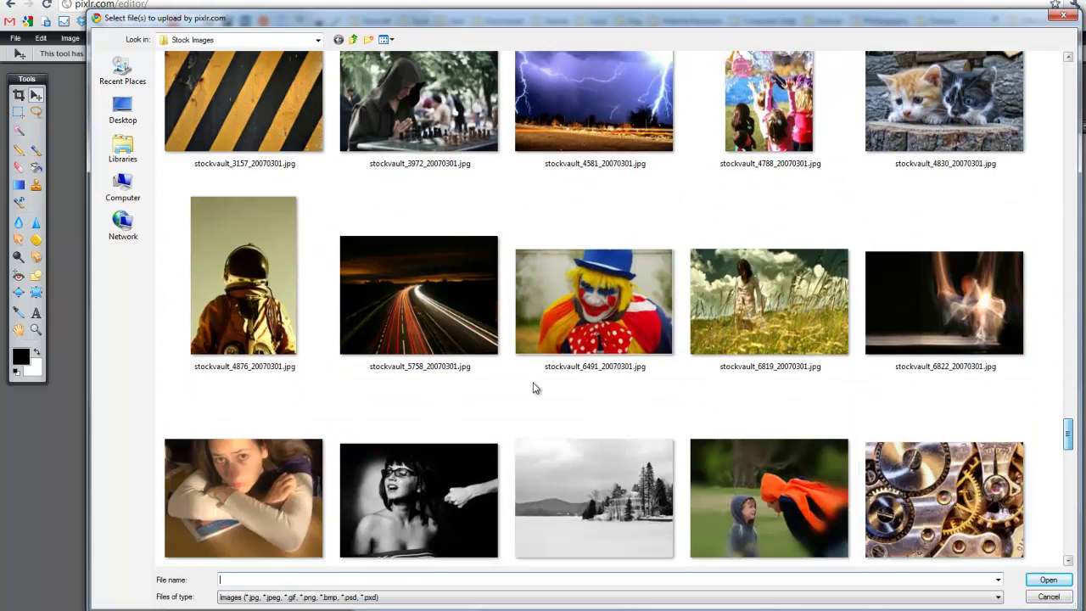
{"action": "double_click", "coordinate": [243, 276]}
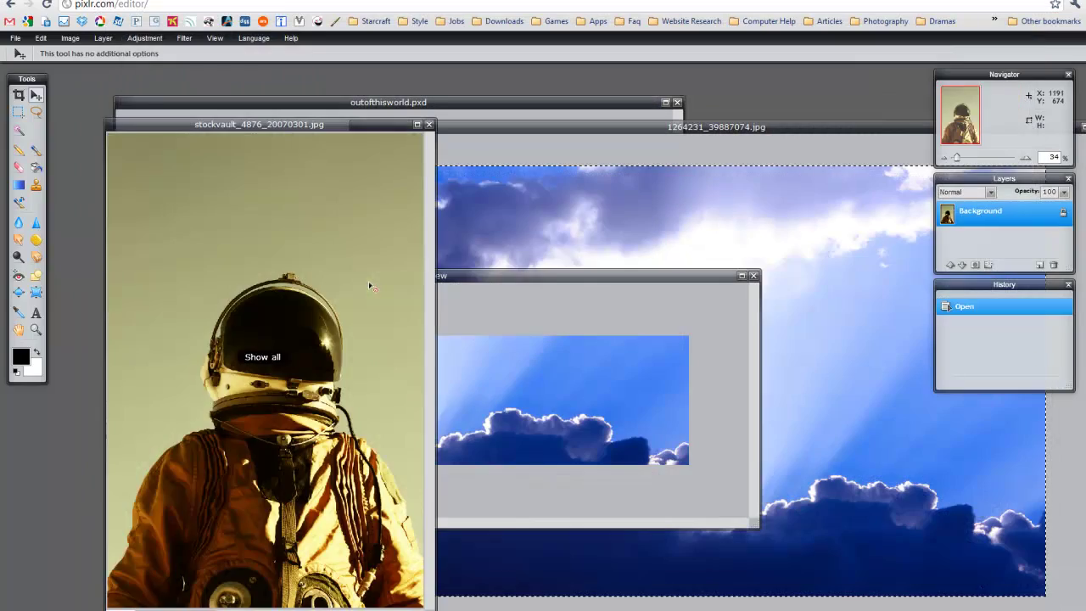
{"action": "left_click_drag", "start_coordinate": [279, 125], "coordinate": [351, 167]}
{"action": "left_click_drag", "start_coordinate": [752, 110], "coordinate": [562, 104]}
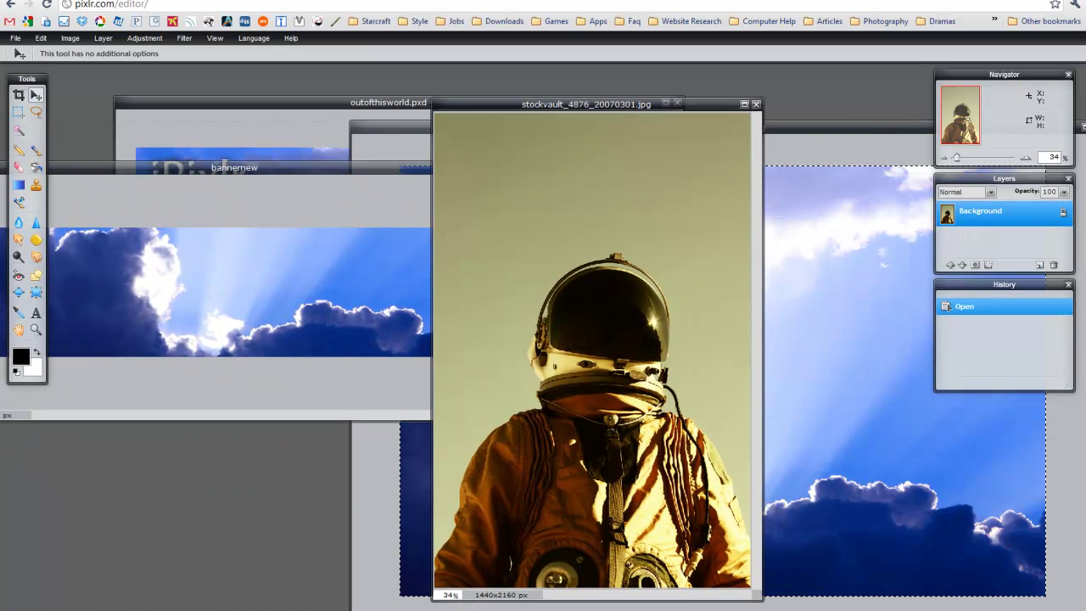
- Resize the astronaut photo to 750x1125 px and view it at 80% zoom
{"action": "left_click", "coordinate": [70, 38]}
{"action": "left_click", "coordinate": [74, 54]}
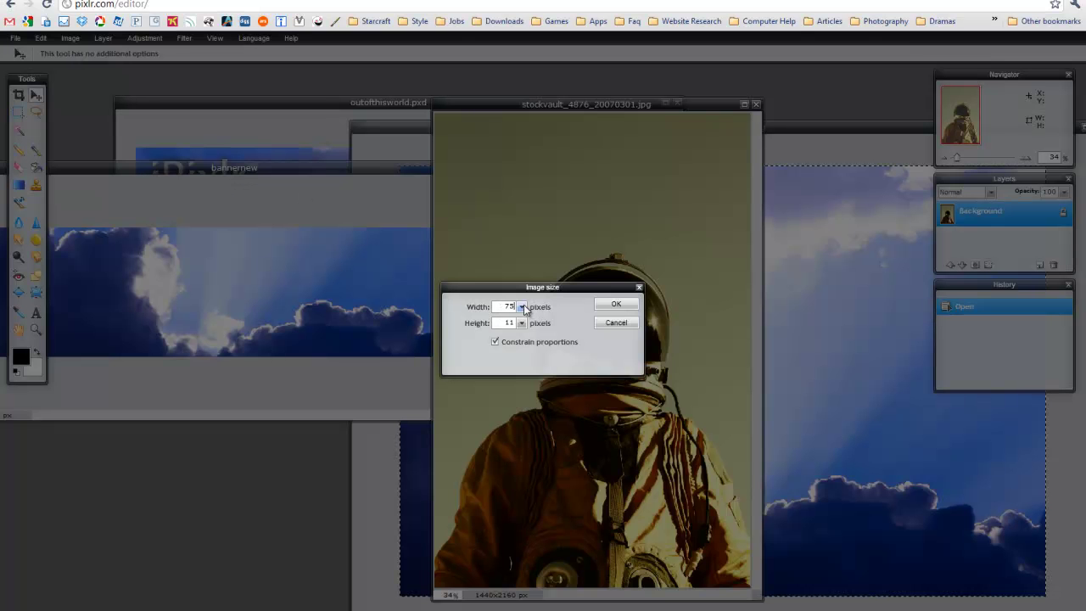
{"action": "left_click", "coordinate": [614, 305]}
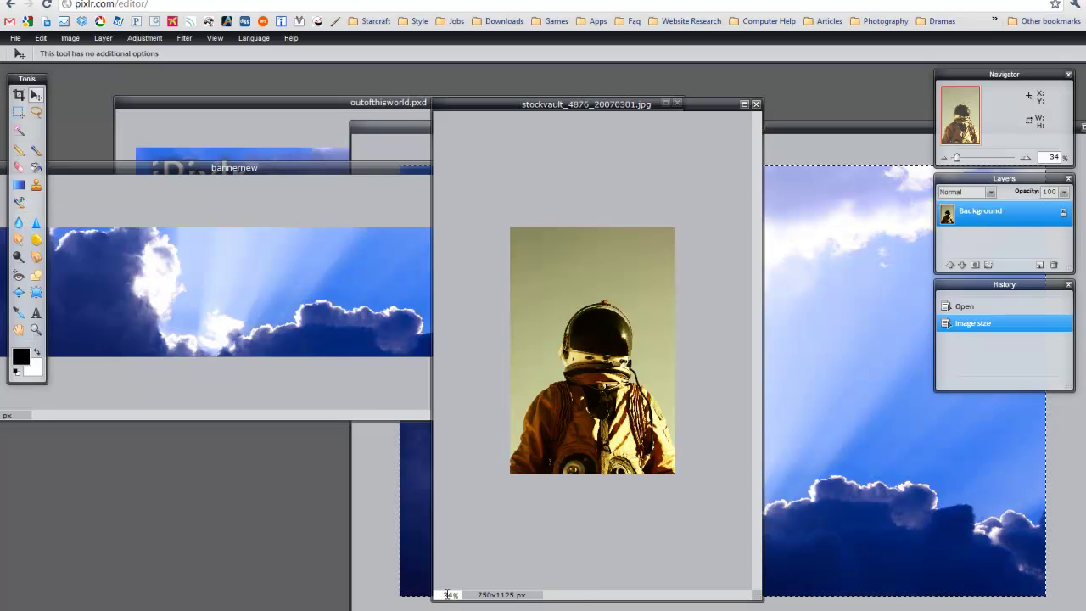
{"action": "left_click", "coordinate": [449, 595]}
{"action": "type", "text": "80"}
{"action": "key", "text": "Return"}
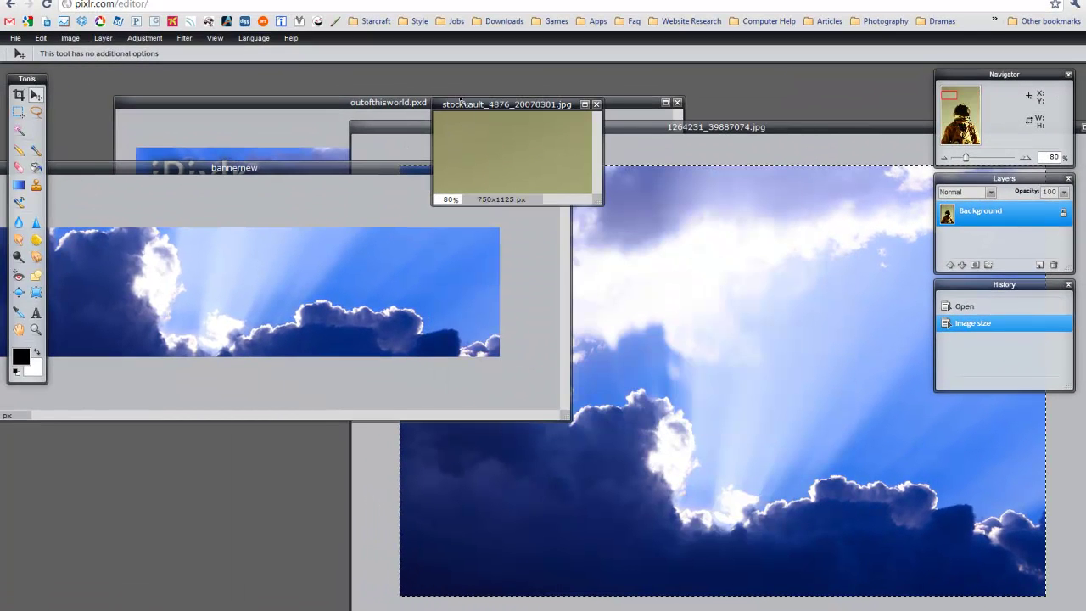
- Unlock the astronaut's Background into an editable Layer 0
{"action": "left_click_drag", "start_coordinate": [460, 102], "coordinate": [273, 73]}
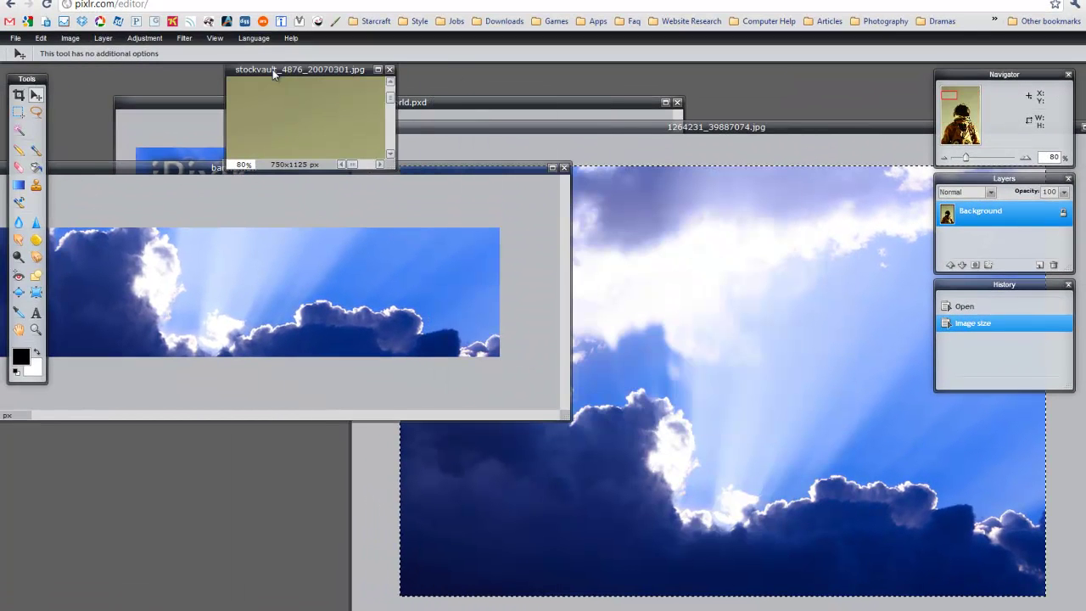
{"action": "left_click_drag", "start_coordinate": [390, 161], "coordinate": [872, 610]}
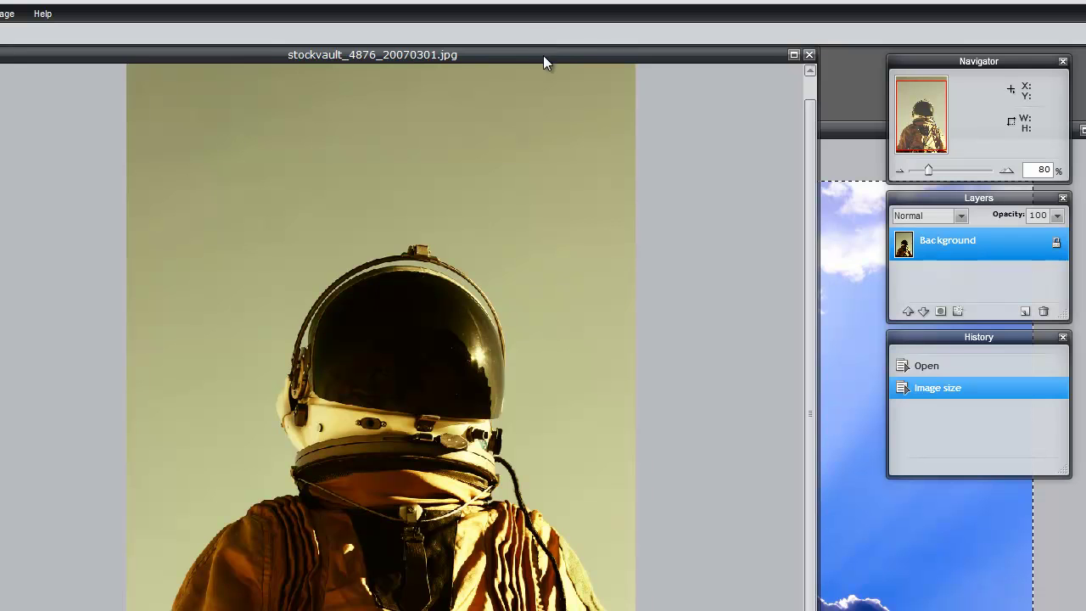
{"action": "left_click_drag", "start_coordinate": [543, 61], "coordinate": [581, 64]}
{"action": "left_click", "coordinate": [1056, 243]}
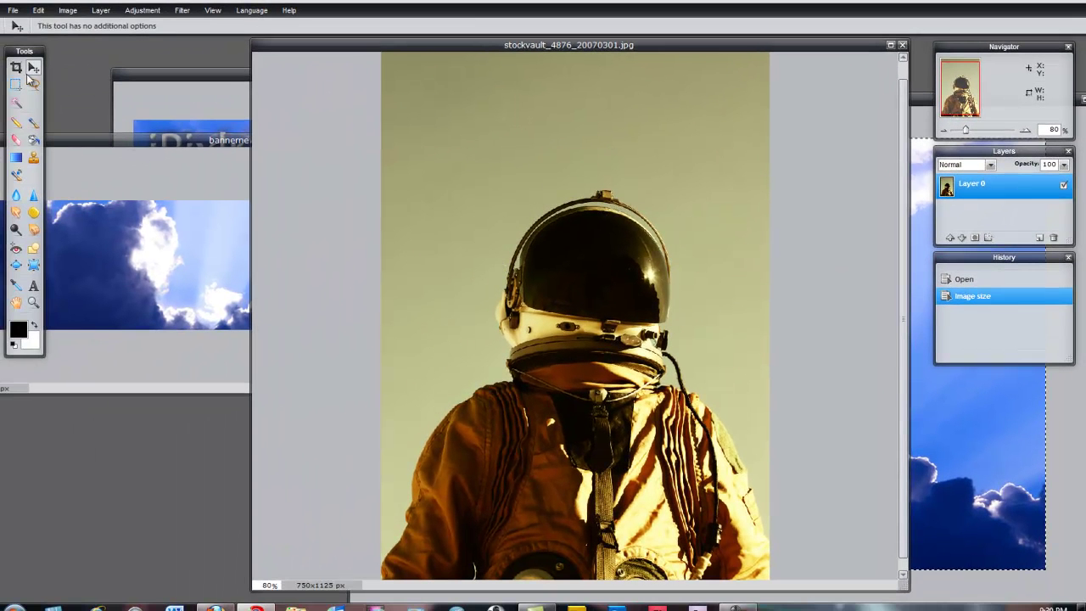
- Magic-wand select all the plain sky around the astronaut's helmet and shoulders
{"action": "left_click", "coordinate": [17, 103]}
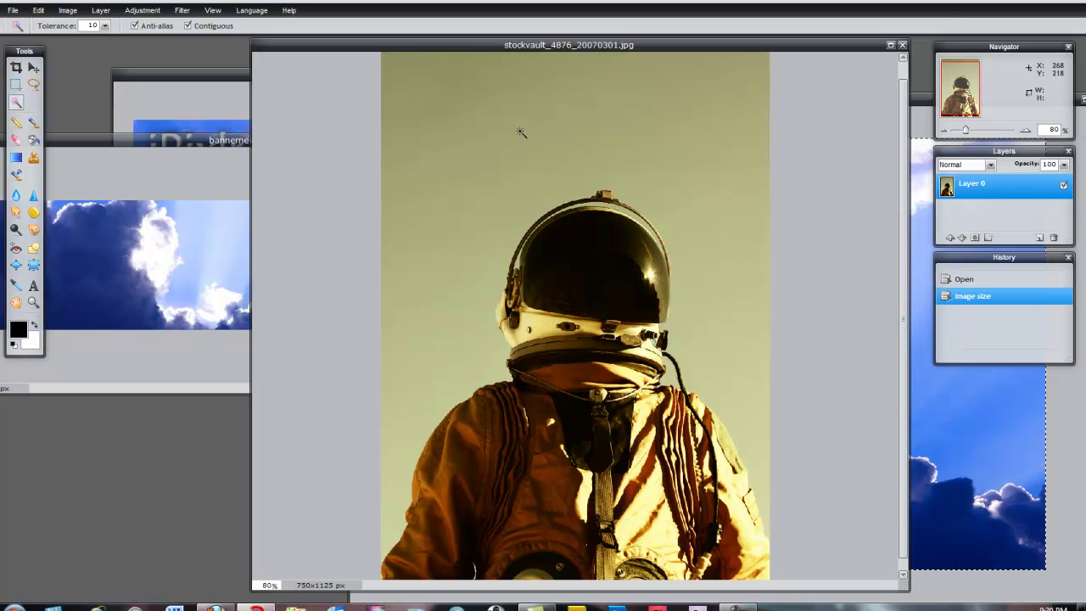
{"action": "left_click_drag", "start_coordinate": [905, 202], "coordinate": [901, 174]}
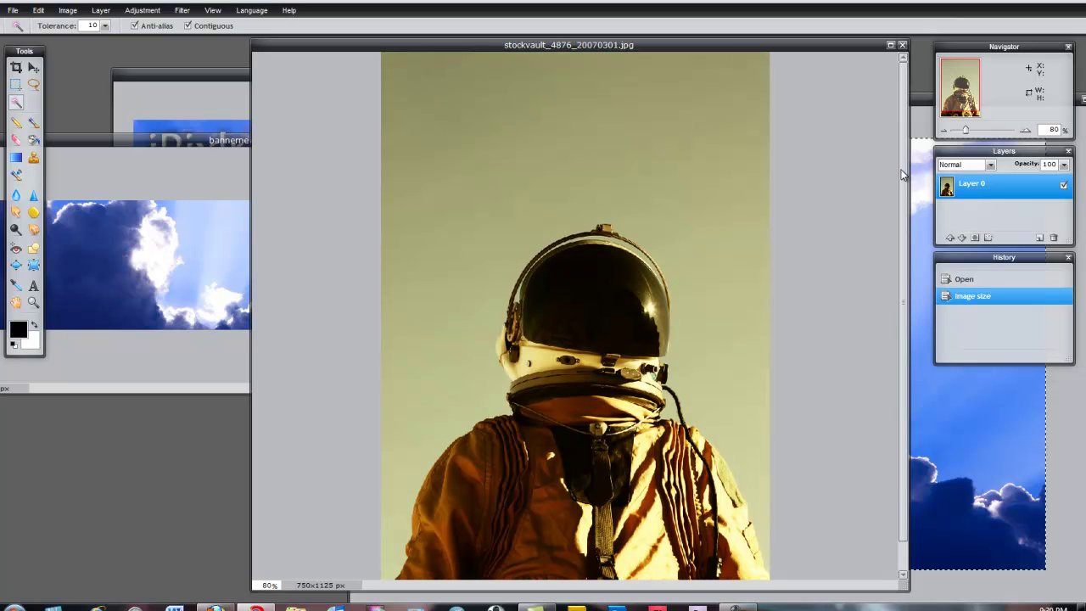
{"action": "left_click", "coordinate": [481, 159]}
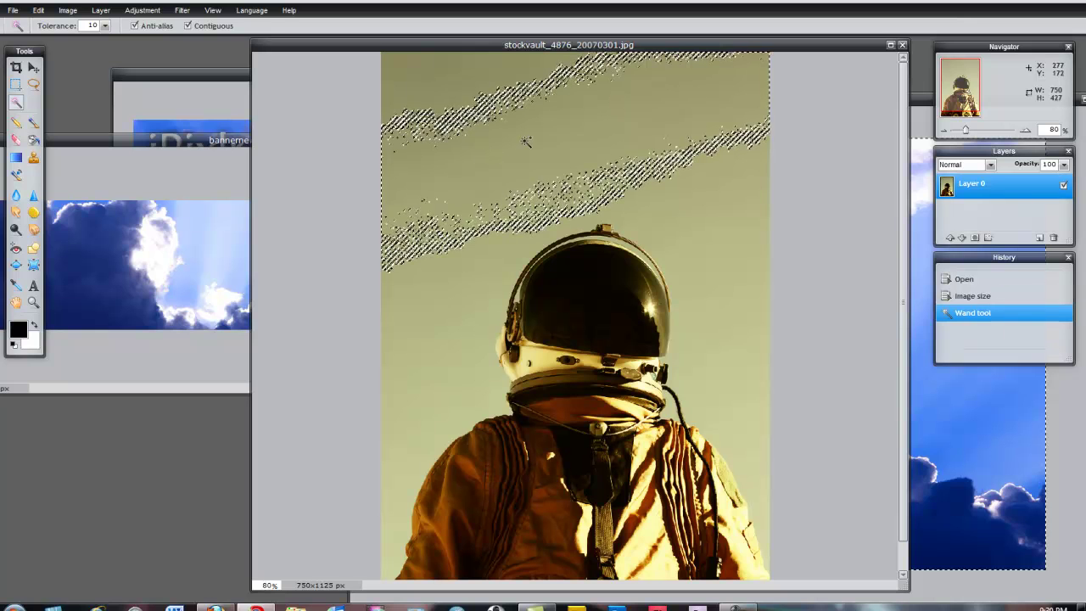
{"action": "left_click", "coordinate": [647, 180]}
{"action": "left_click", "coordinate": [678, 204]}
{"action": "left_click", "coordinate": [707, 223]}
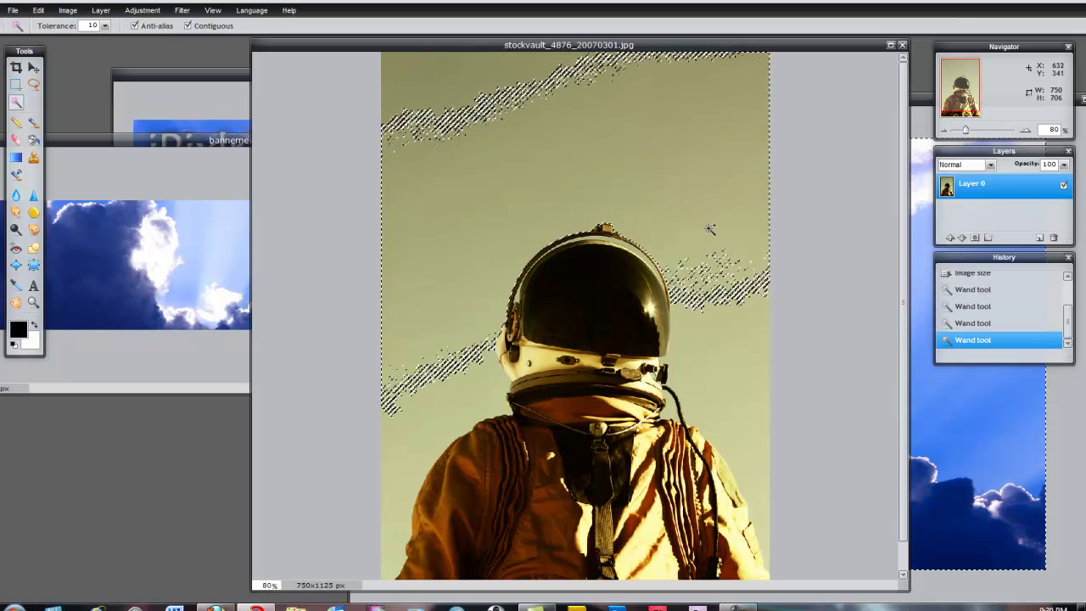
{"action": "left_click", "coordinate": [724, 300]}
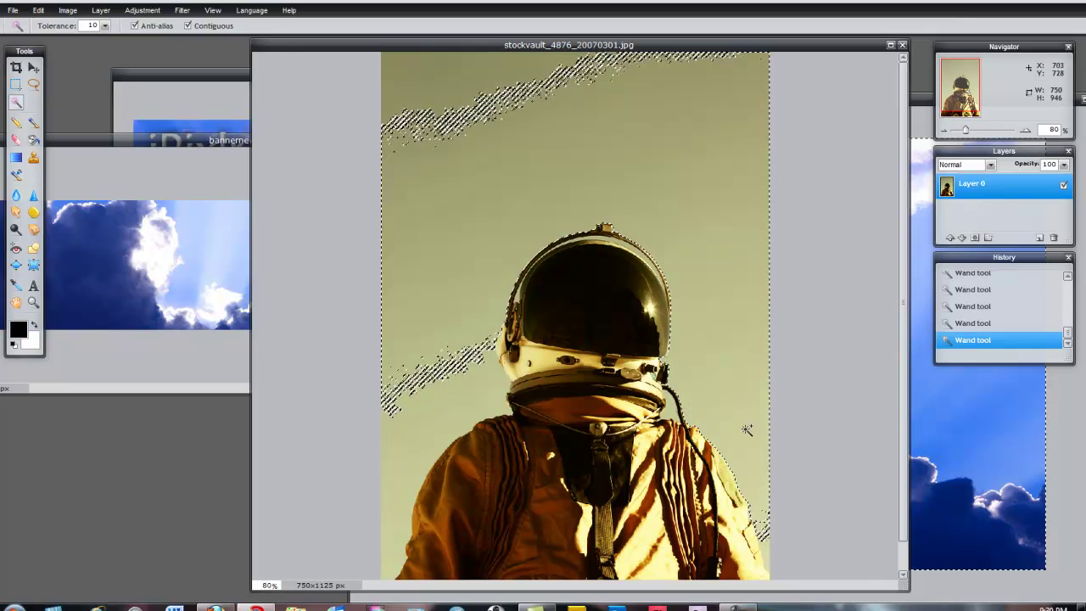
{"action": "left_click", "coordinate": [772, 530]}
{"action": "left_click", "coordinate": [471, 377]}
{"action": "left_click", "coordinate": [442, 427]}
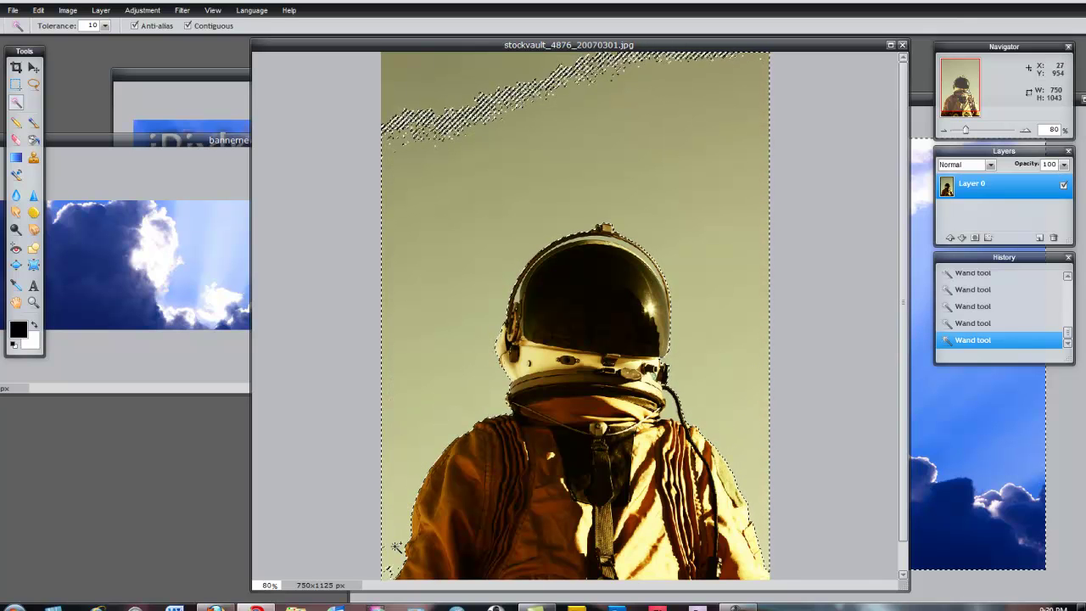
{"action": "left_click", "coordinate": [449, 86]}
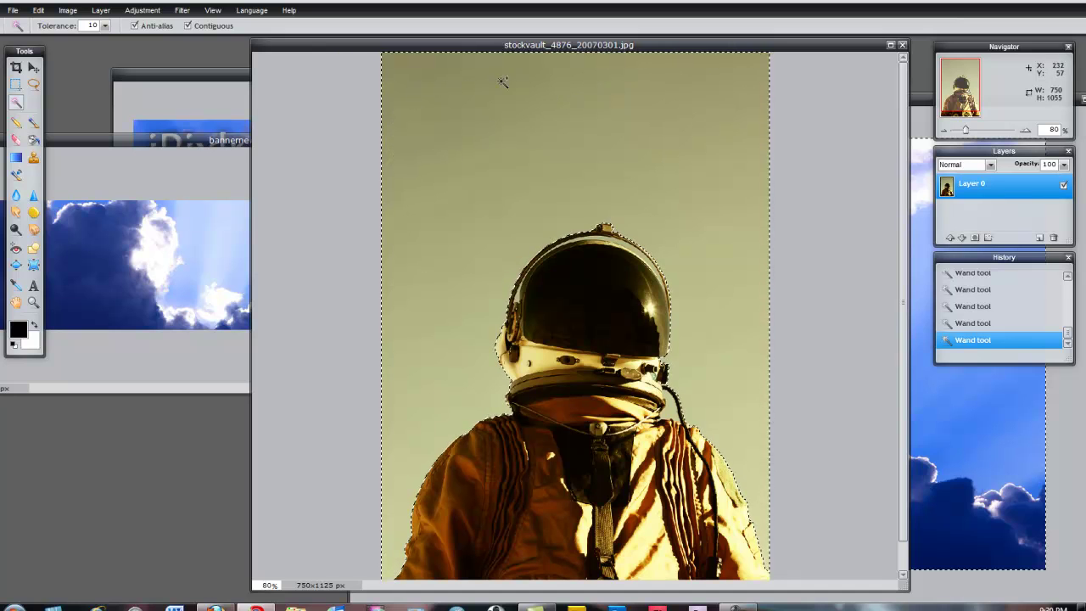
- Delete the selected sky so the astronaut sits on transparency
{"action": "scroll", "coordinate": [620, 189], "scroll_direction": "down", "scroll_amount": 1}
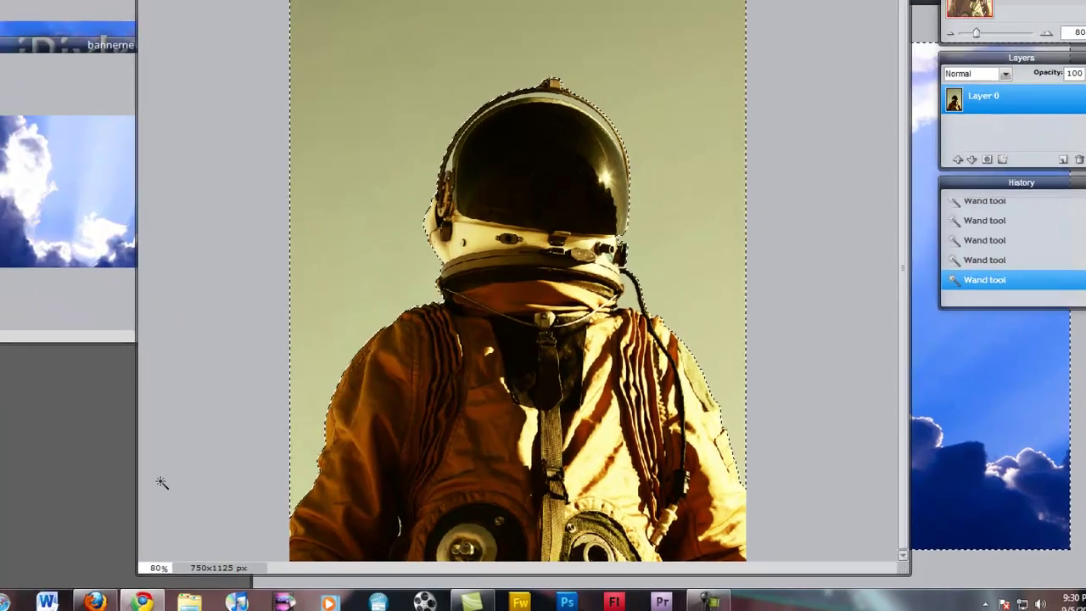
{"action": "type", "text": "120"}
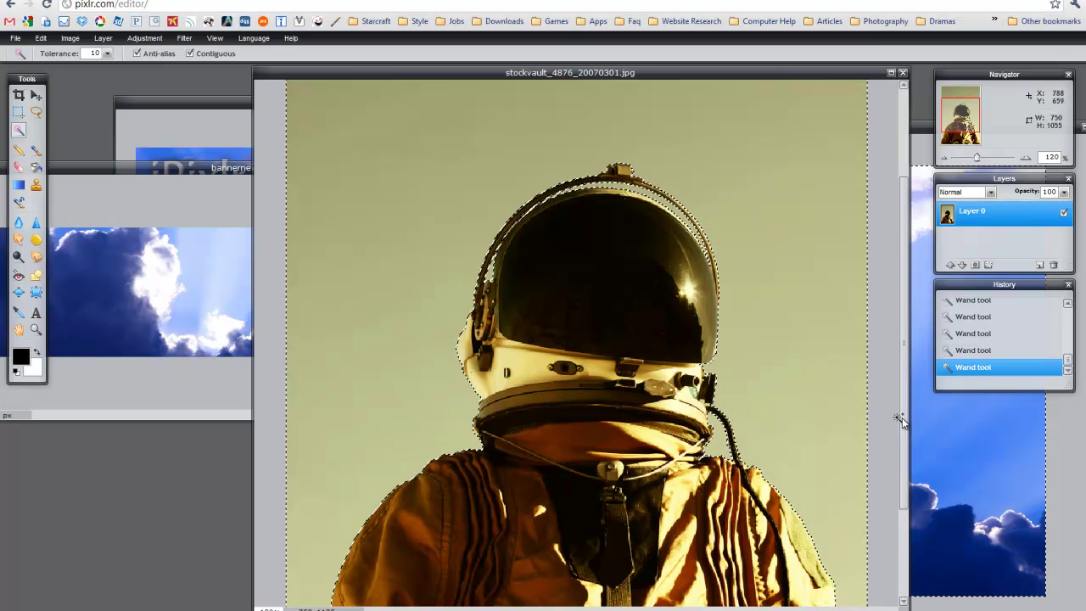
{"action": "mouse_move", "coordinate": [902, 419]}
{"action": "left_mouse_down"}
{"action": "mouse_move", "coordinate": [919, 524]}
{"action": "mouse_move", "coordinate": [917, 417]}
{"action": "left_mouse_up"}
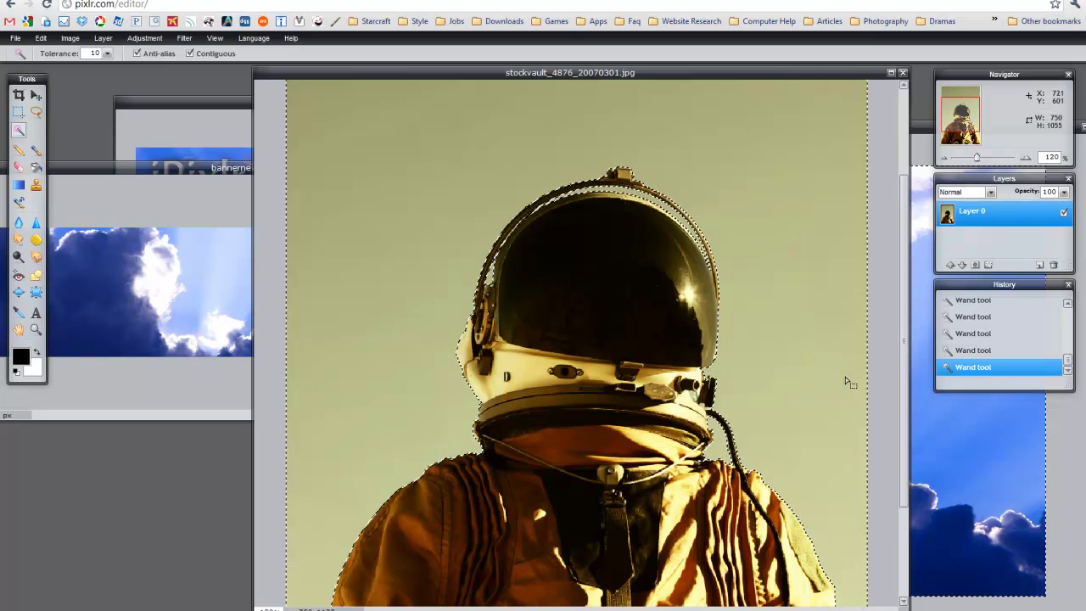
{"action": "key", "text": "Delete"}
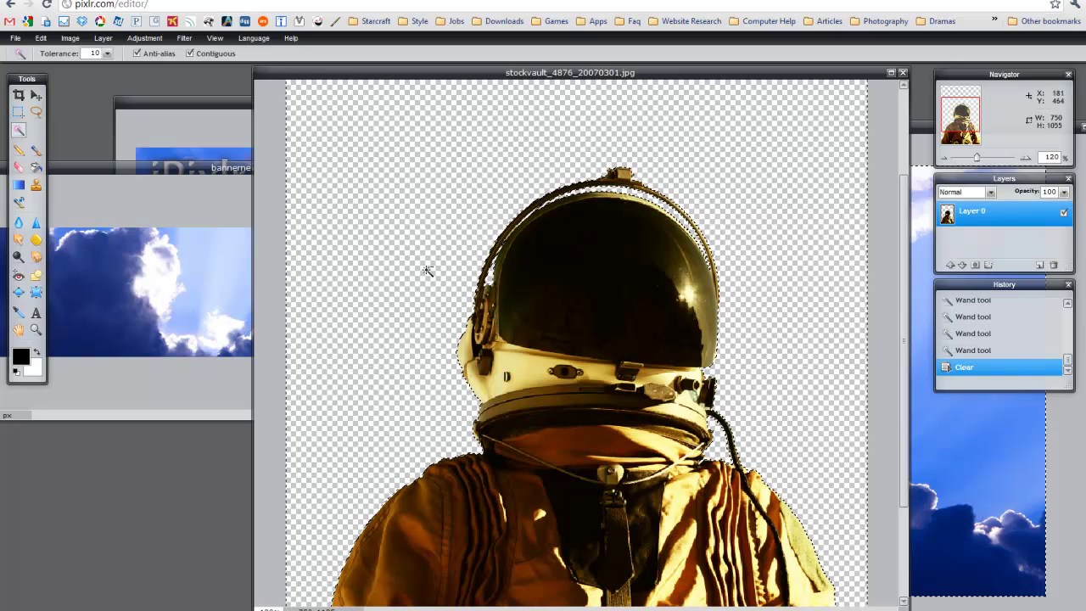
- Clear the old selection and draw a 736x598 px rectangular marquee around the astronaut
{"action": "key", "text": "ctrl+d"}
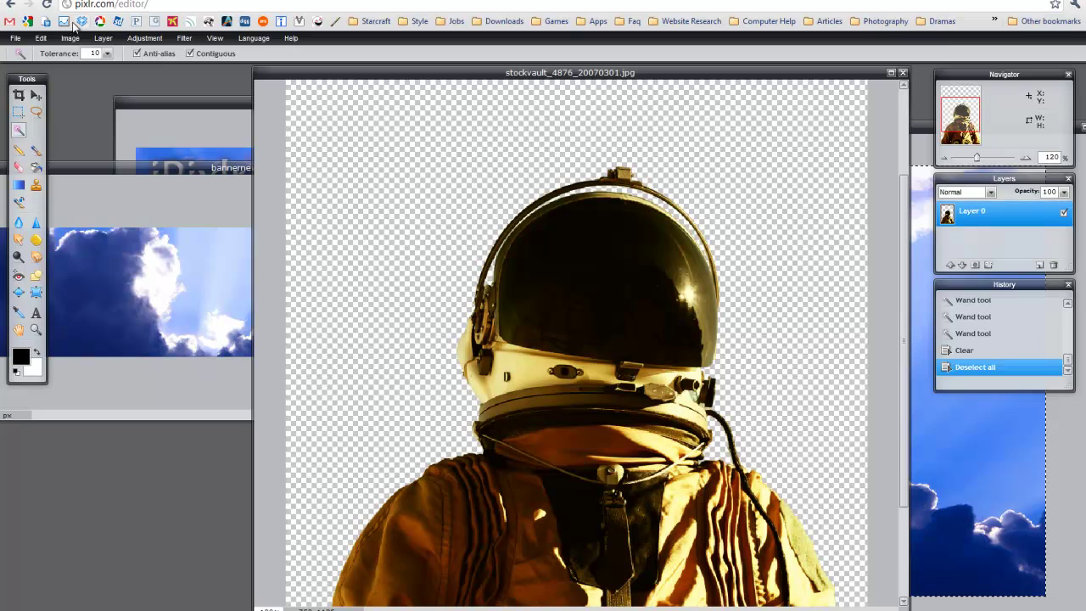
{"action": "left_click", "coordinate": [48, 40]}
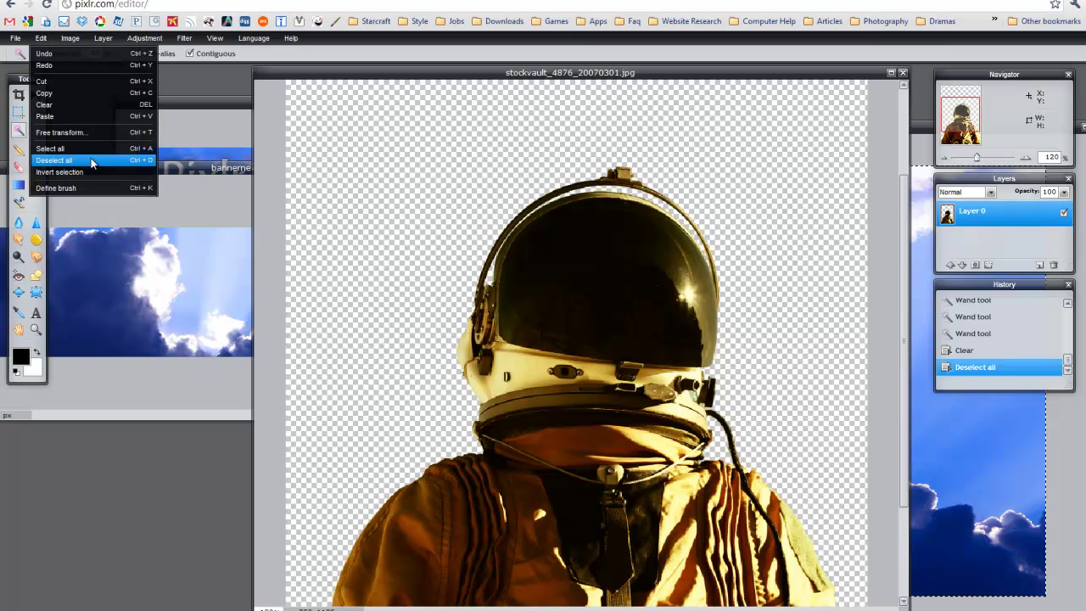
{"action": "left_click", "coordinate": [360, 80]}
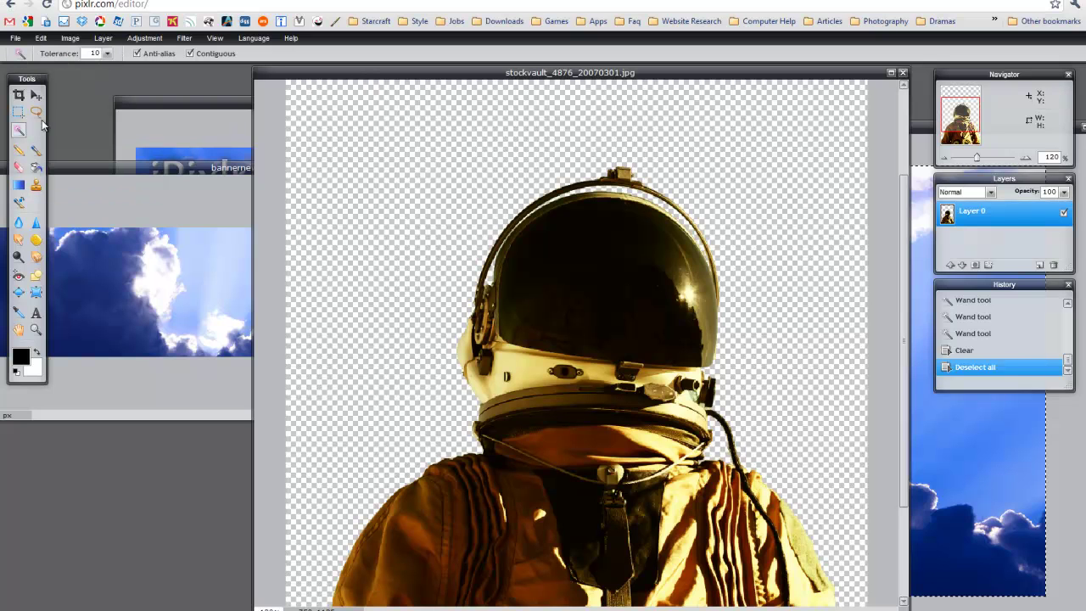
{"action": "left_click", "coordinate": [36, 95]}
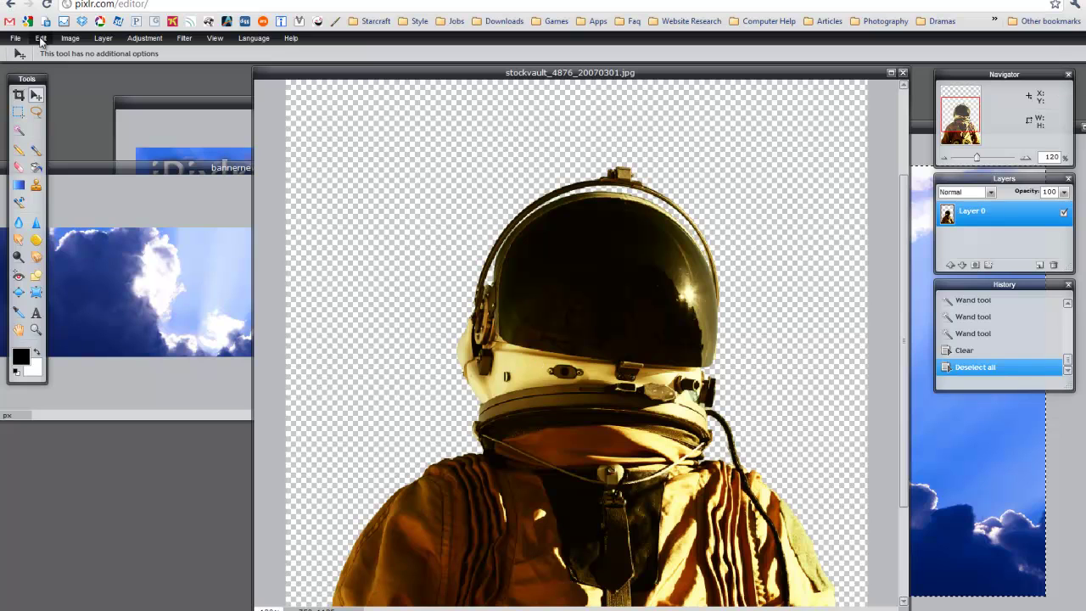
{"action": "left_click", "coordinate": [18, 112]}
{"action": "left_click_drag", "start_coordinate": [297, 139], "coordinate": [870, 602]}
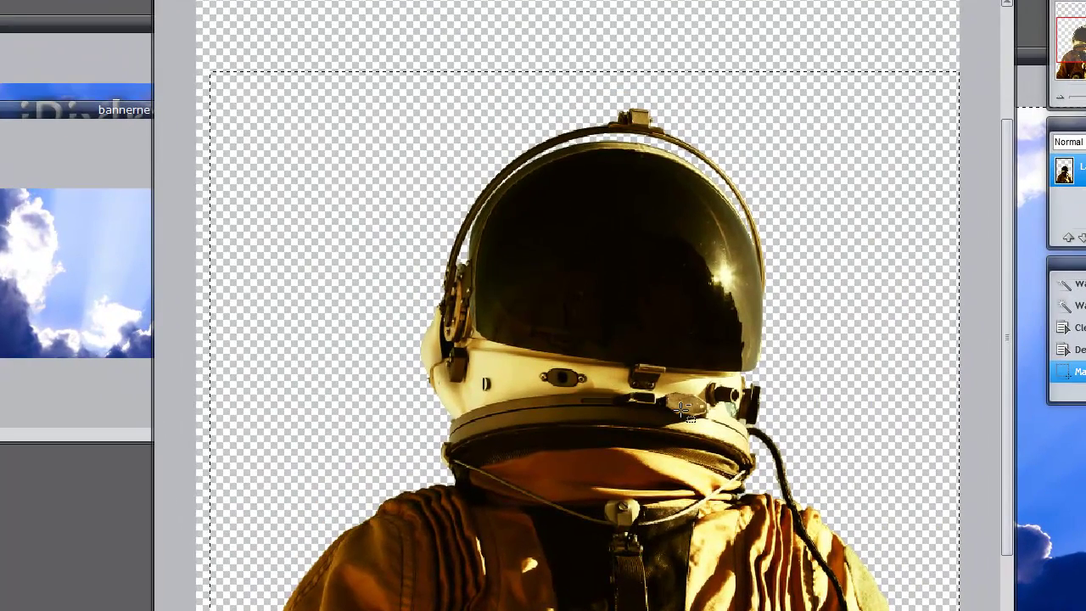
- Copy the astronaut cut-out and paste it into bannernew as Layer 2
{"action": "key", "text": "ctrl+c"}
{"action": "left_click_drag", "start_coordinate": [104, 108], "coordinate": [475, 71]}
{"action": "left_click_drag", "start_coordinate": [967, 399], "coordinate": [1085, 564]}
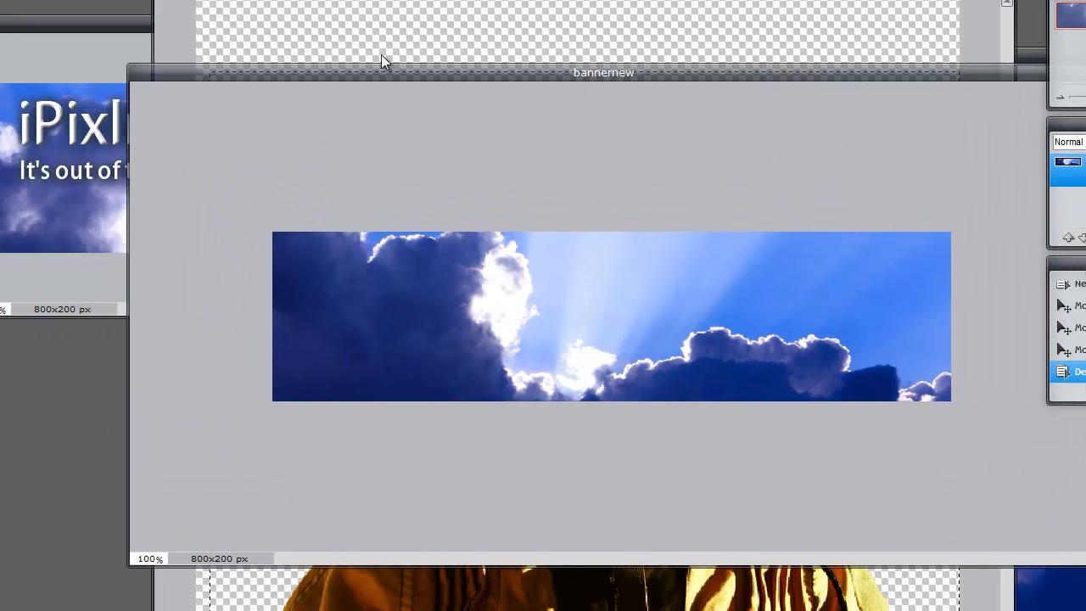
{"action": "key", "text": "ctrl+v"}
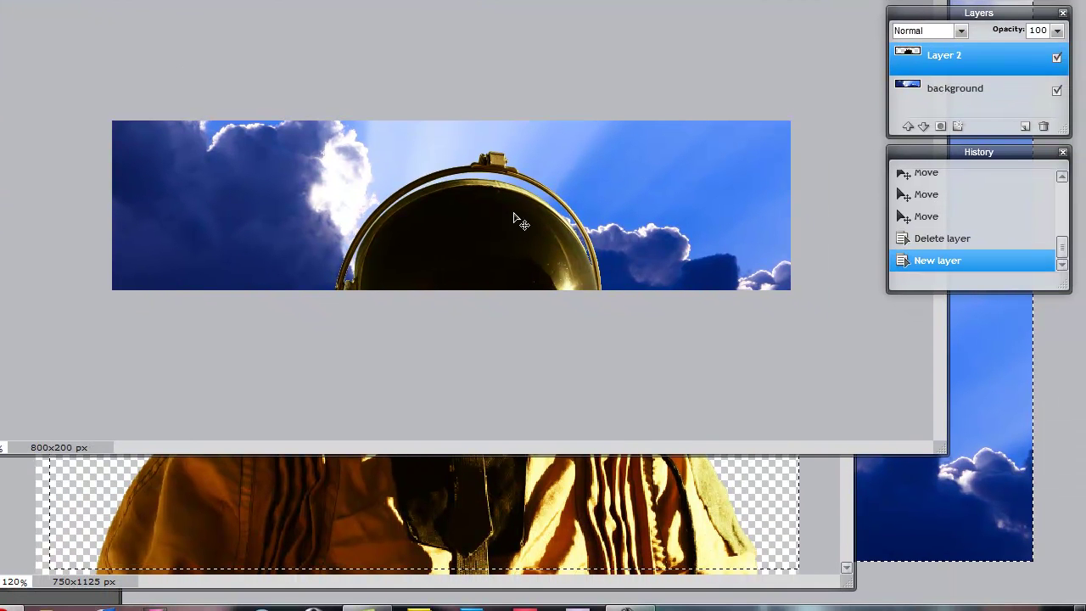
- Position the pasted helmet in the banner so its dome shows
{"action": "left_click_drag", "start_coordinate": [514, 214], "coordinate": [593, 151]}
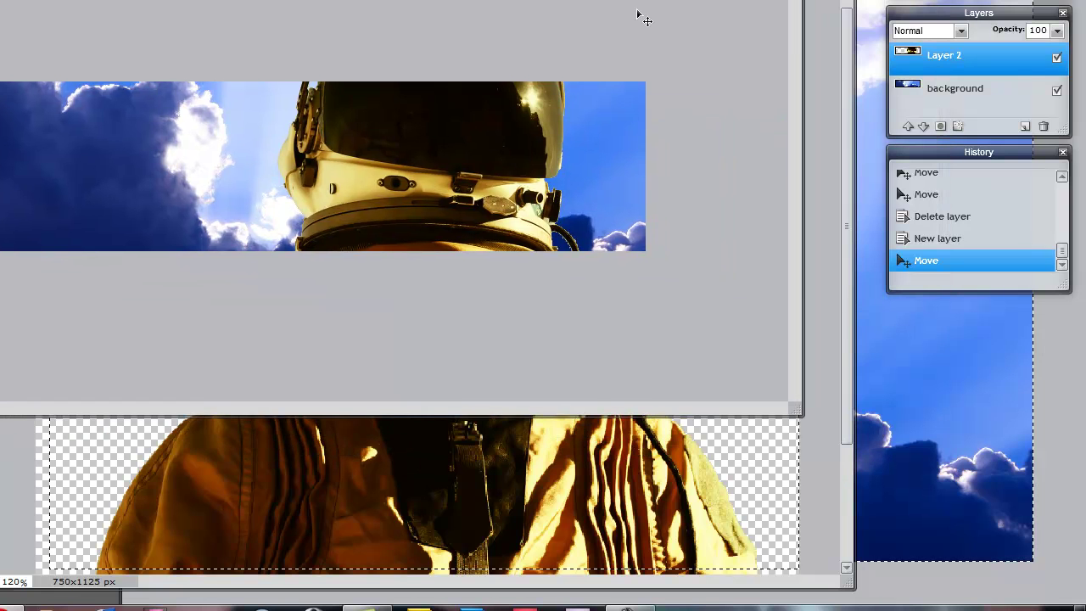
{"action": "left_click_drag", "start_coordinate": [791, 410], "coordinate": [926, 542]}
{"action": "left_click_drag", "start_coordinate": [501, 189], "coordinate": [533, 138]}
{"action": "left_click_drag", "start_coordinate": [509, 254], "coordinate": [552, 268]}
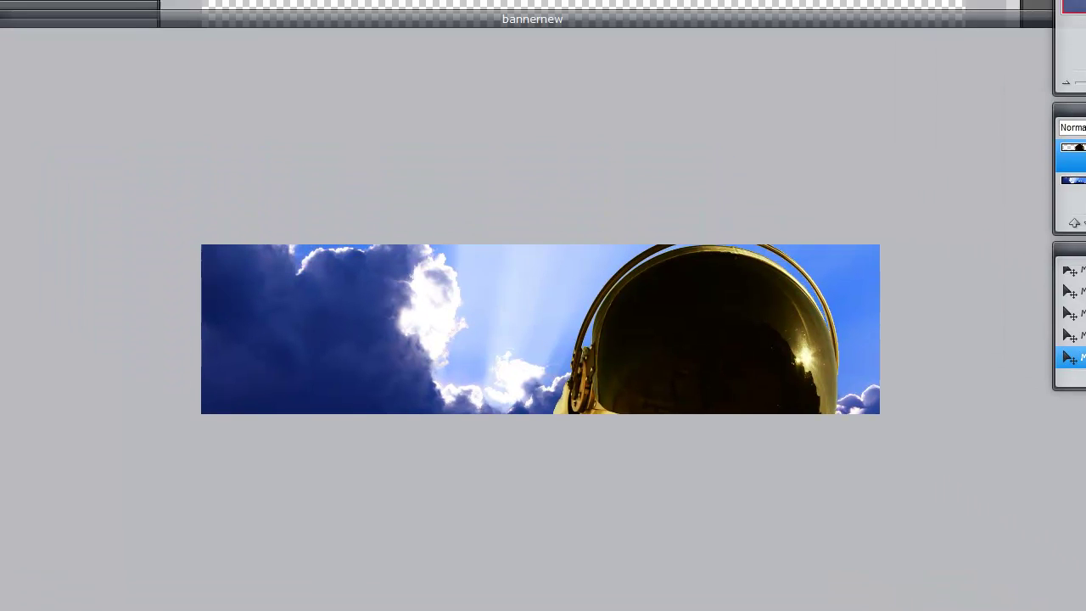
- Scale the helmet down with Free transform, then undo the resize and move
{"action": "left_click", "coordinate": [47, 22]}
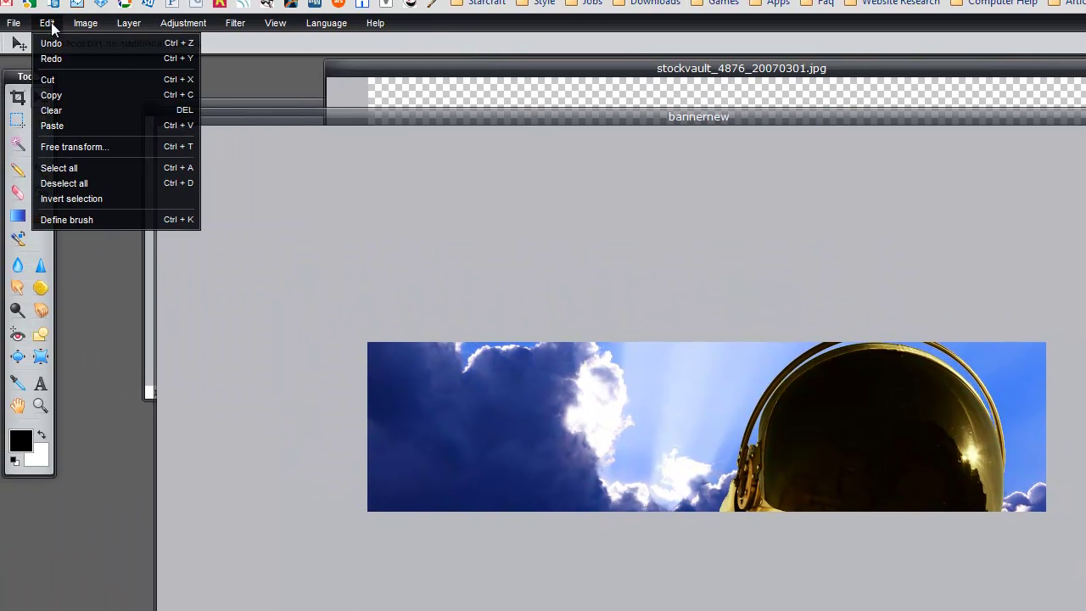
{"action": "left_click", "coordinate": [77, 147]}
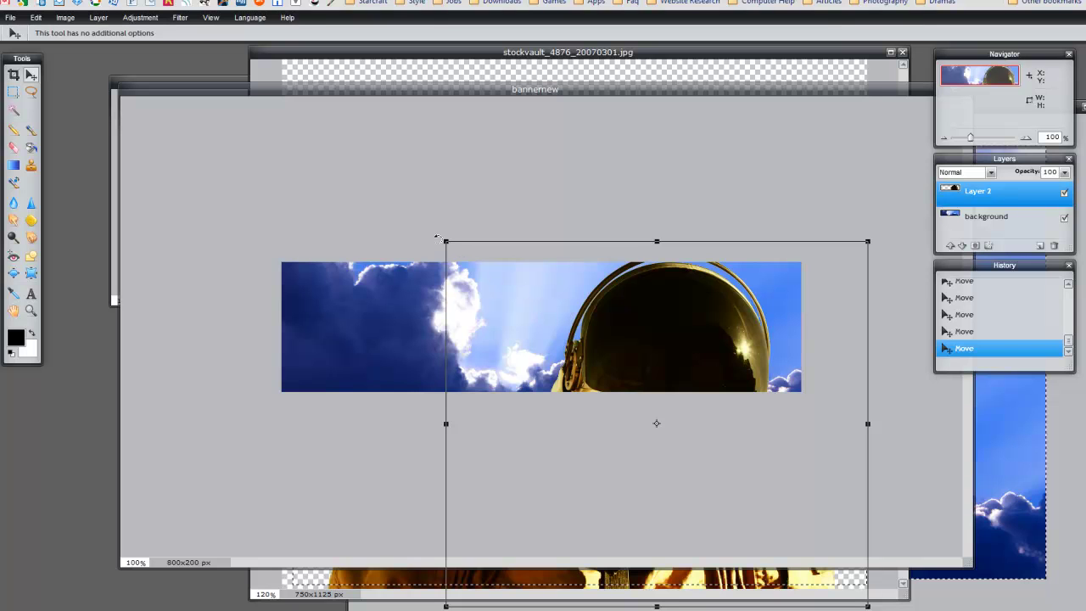
{"action": "left_click_drag", "start_coordinate": [445, 242], "coordinate": [506, 301]}
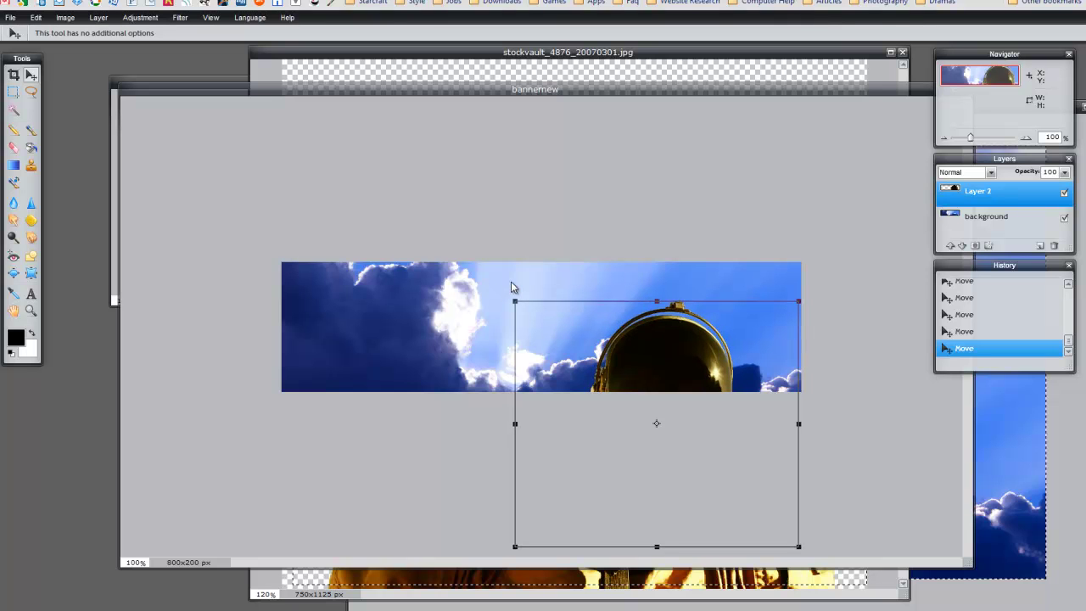
{"action": "left_click", "coordinate": [649, 230]}
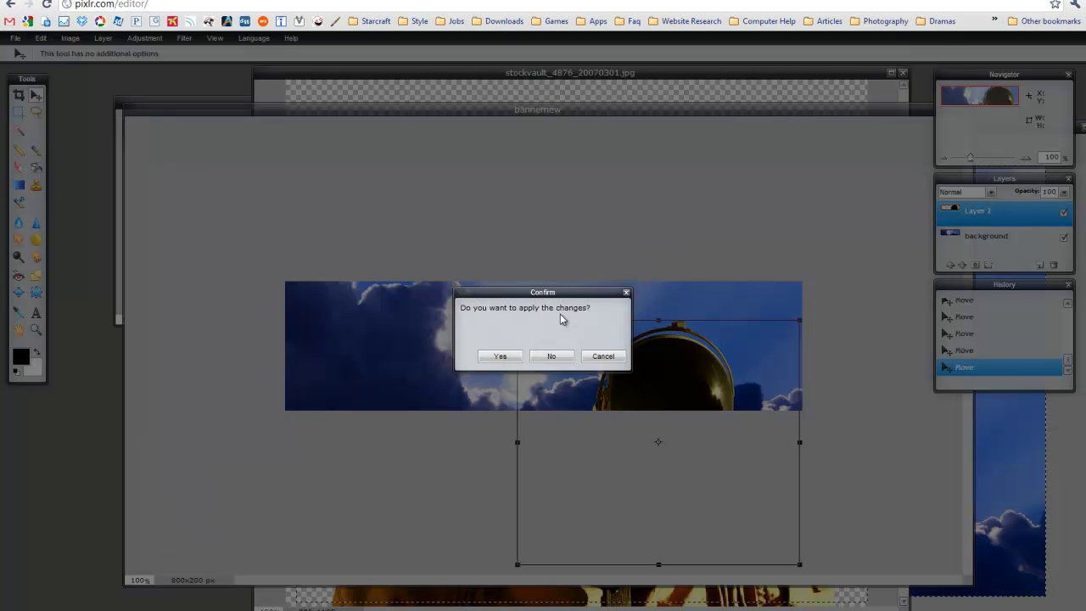
{"action": "left_click", "coordinate": [500, 356]}
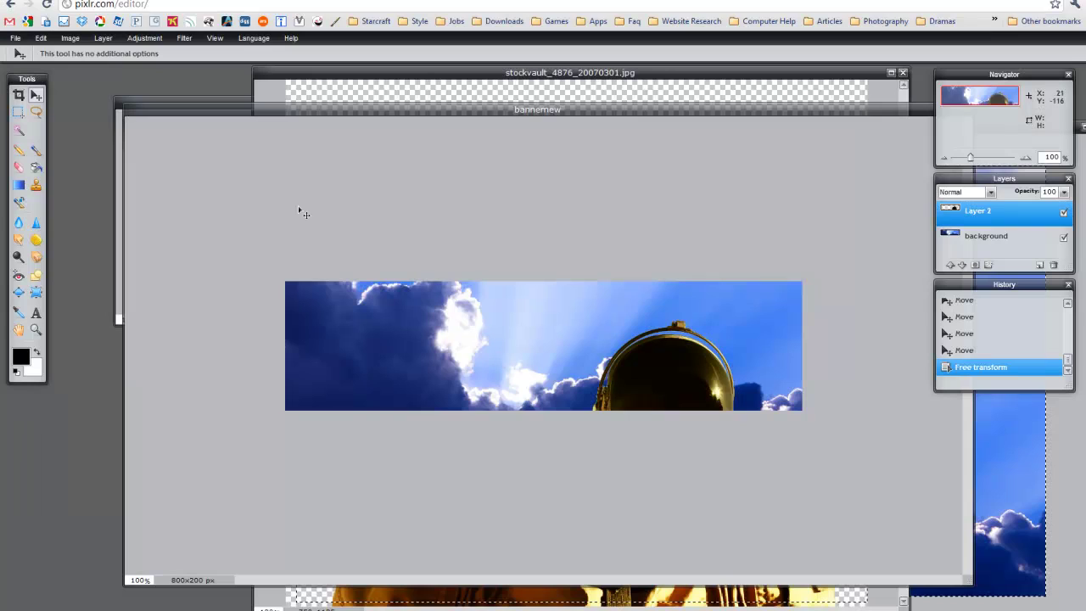
{"action": "left_click_drag", "start_coordinate": [662, 396], "coordinate": [706, 357]}
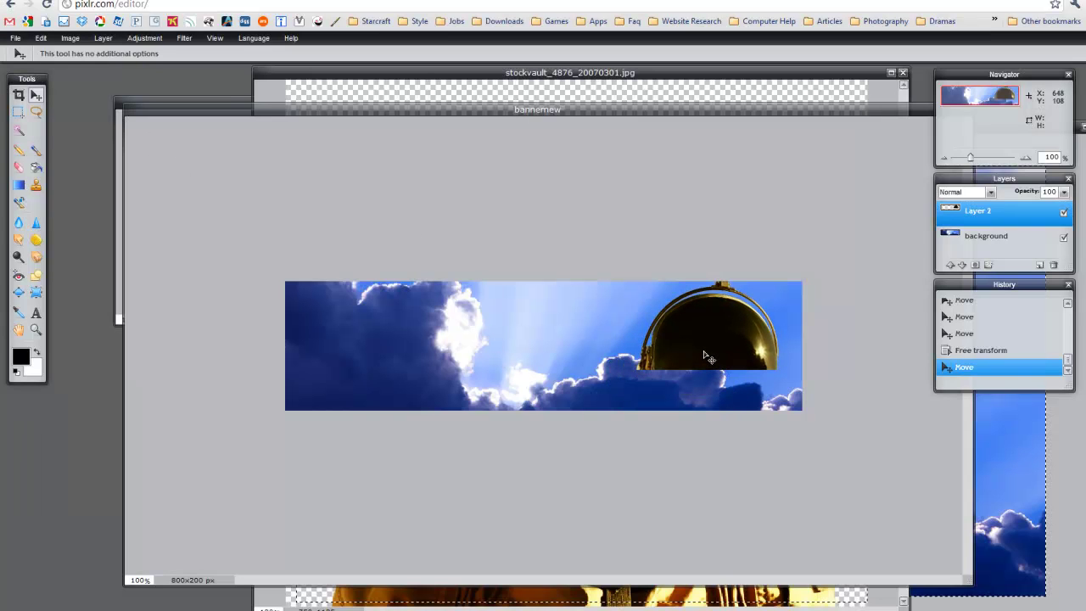
{"action": "key", "text": "ctrl+z"}
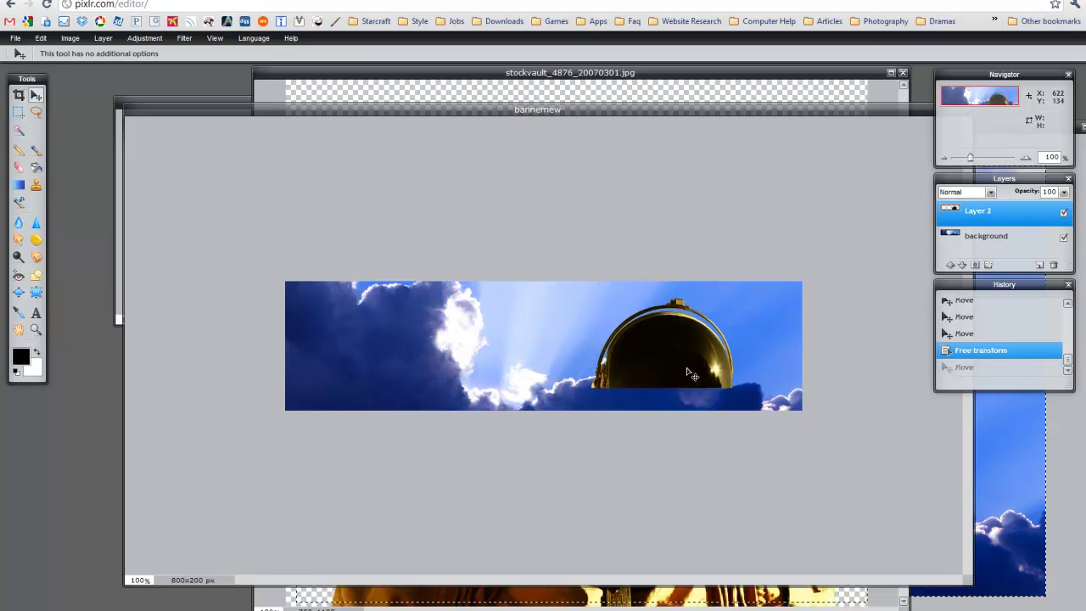
{"action": "key", "text": "ctrl+y"}
{"action": "key", "text": "ctrl+z"}
{"action": "key", "text": "ctrl+z"}
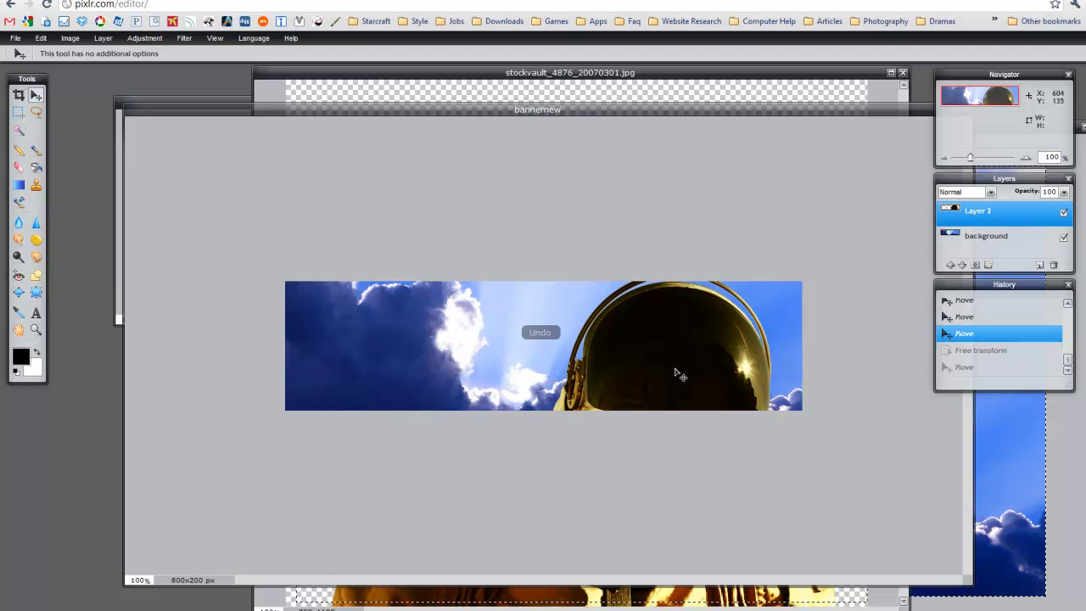
- Shrink the helmet again with Ctrl+T, move it to the banner's right end and apply
{"action": "left_click", "coordinate": [40, 38]}
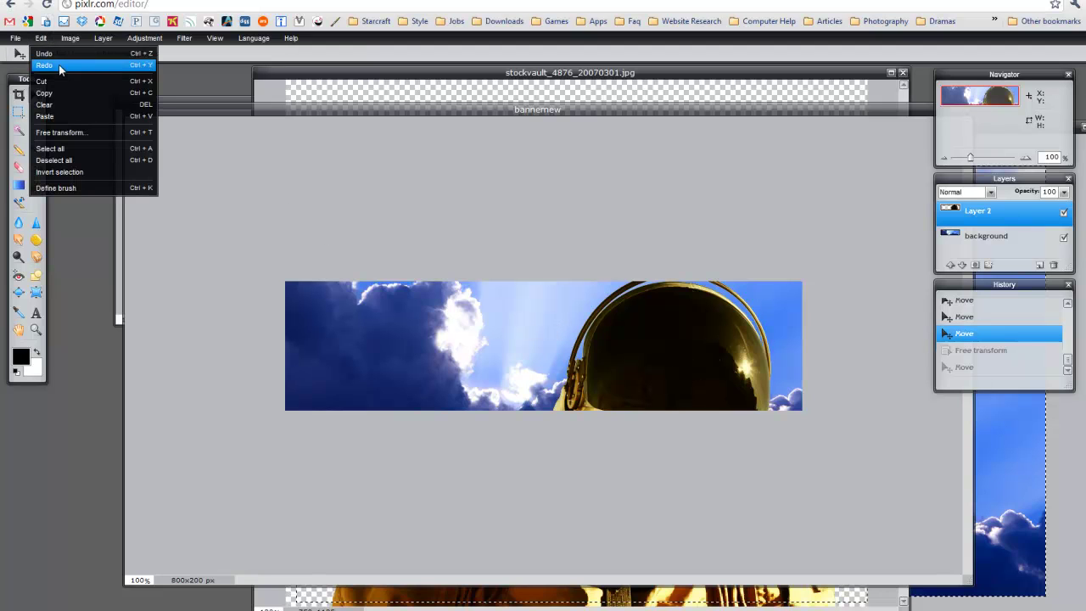
{"action": "left_click", "coordinate": [670, 339]}
{"action": "left_click_drag", "start_coordinate": [679, 364], "coordinate": [665, 336]}
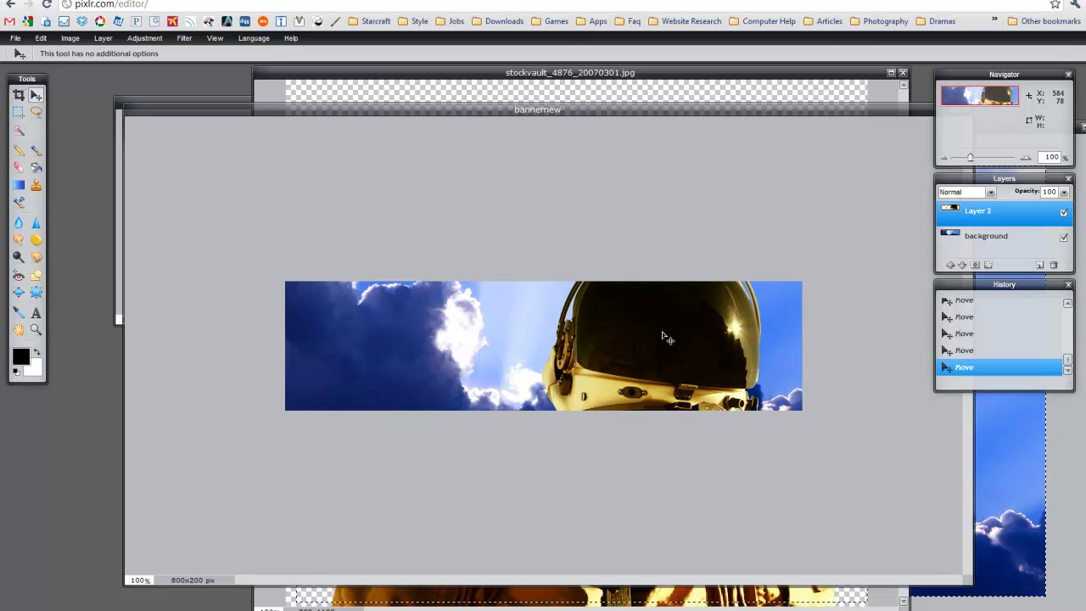
{"action": "key", "text": "ctrl+t"}
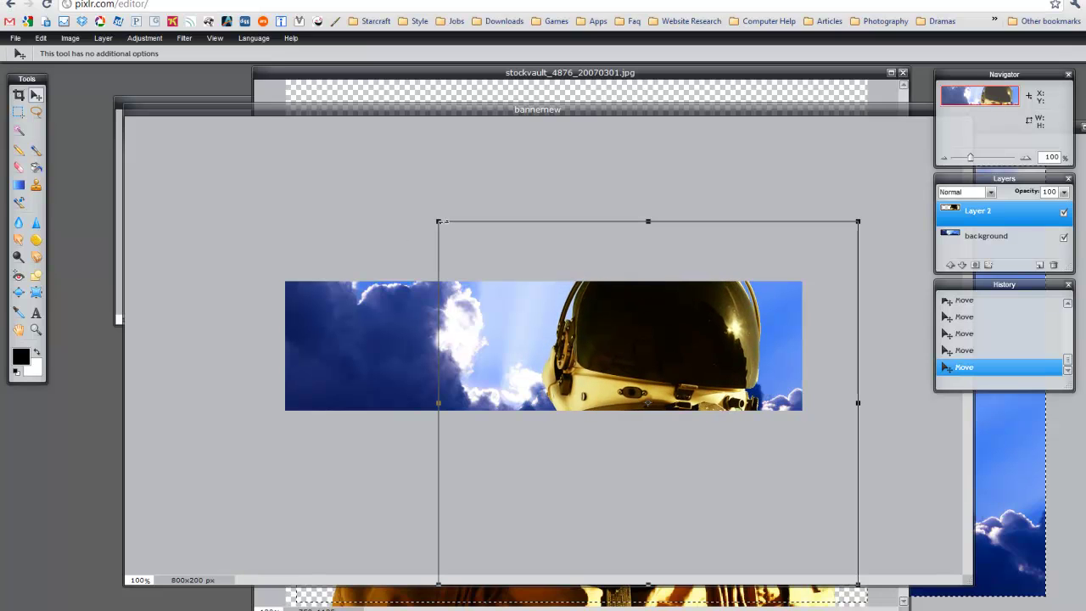
{"action": "left_click_drag", "start_coordinate": [438, 222], "coordinate": [519, 295]}
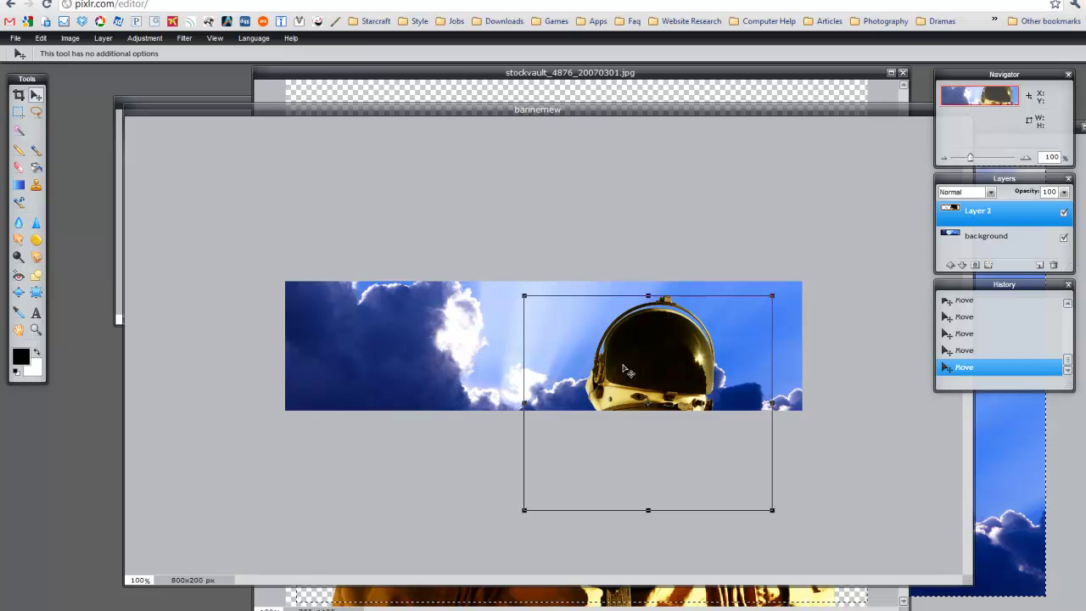
{"action": "left_click_drag", "start_coordinate": [632, 377], "coordinate": [704, 364]}
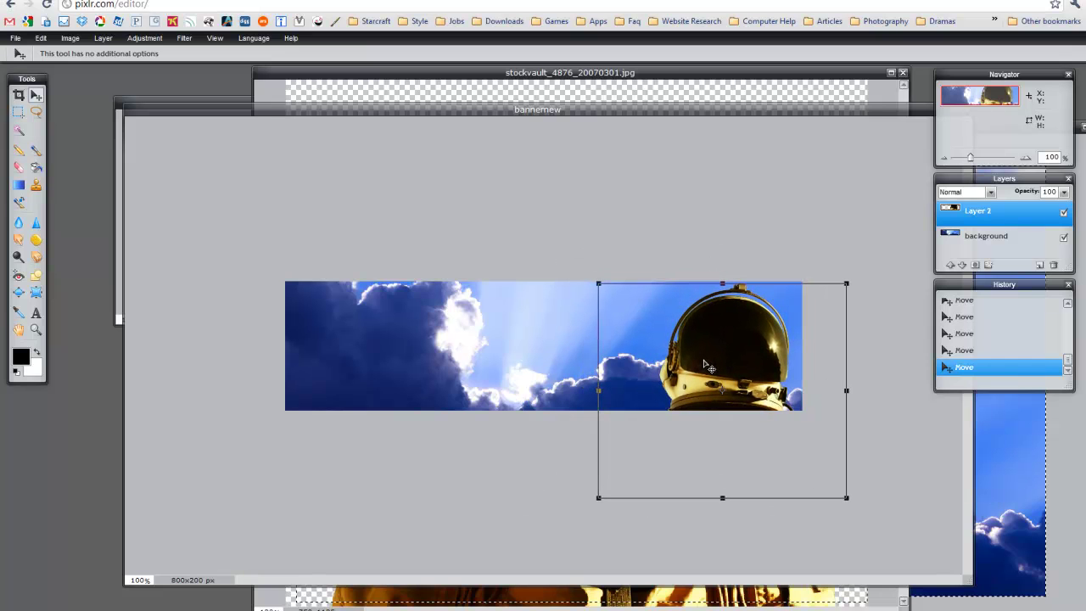
{"action": "left_click", "coordinate": [652, 237]}
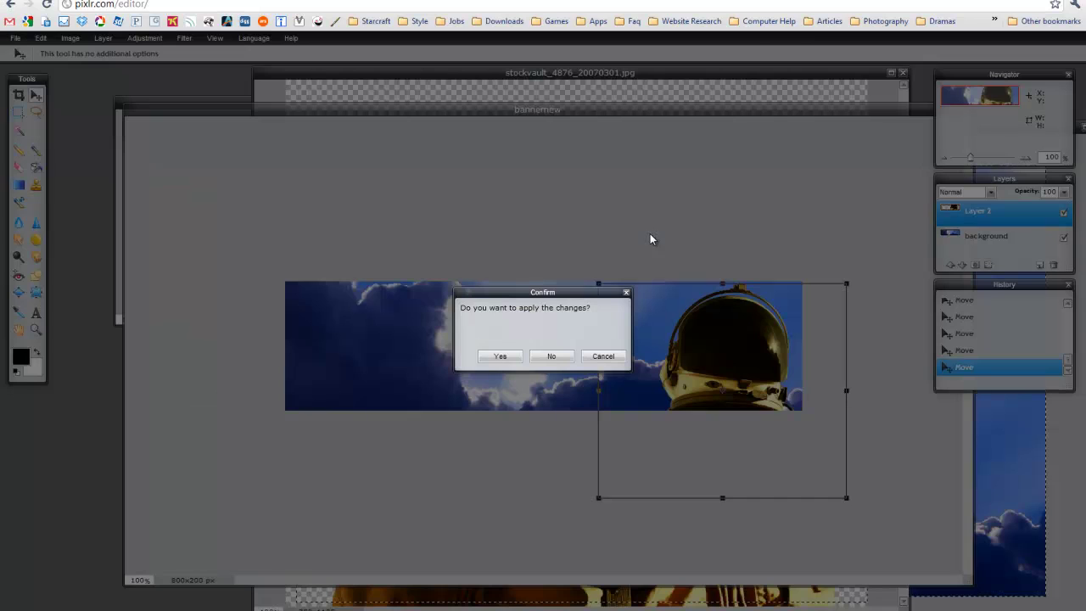
{"action": "left_click", "coordinate": [502, 356]}
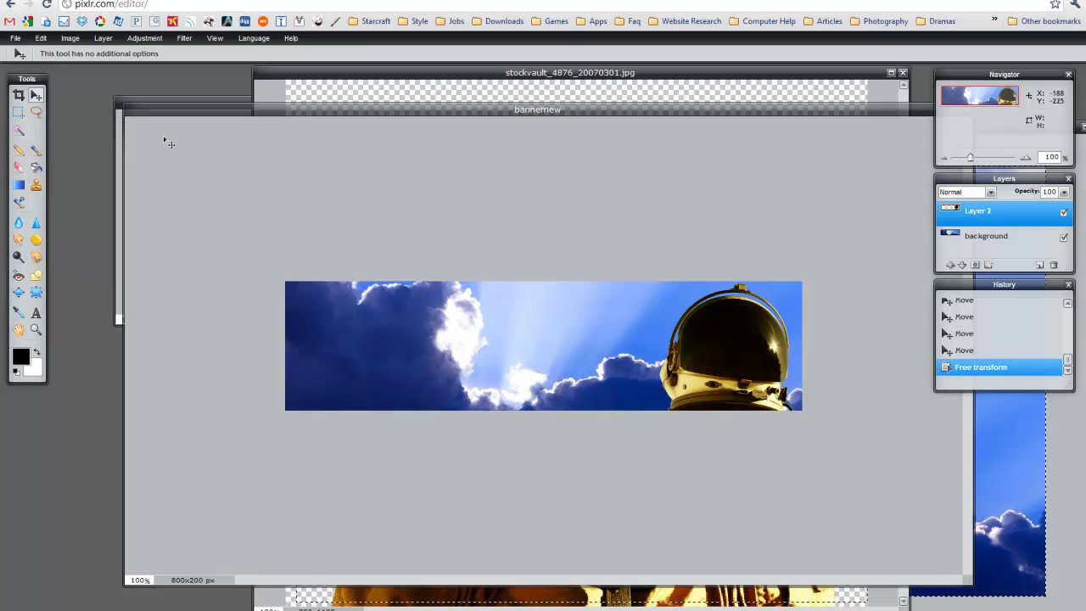
- Save the banner as bannernew.pxd in PXD (Layered Pixlr image) format in the Pixlr folder
{"action": "left_click", "coordinate": [15, 39]}
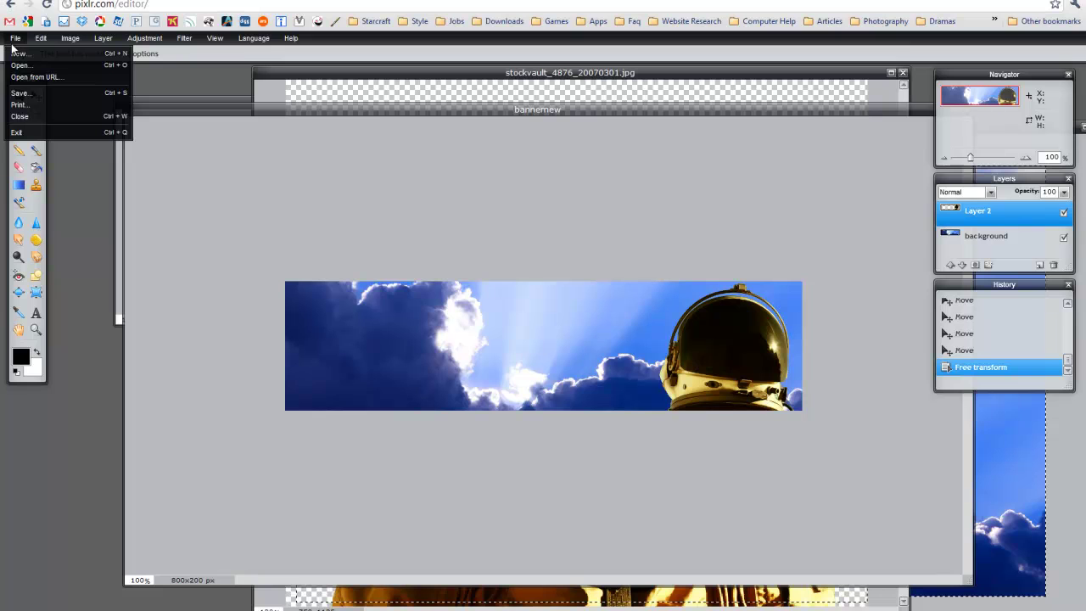
{"action": "left_click", "coordinate": [20, 92]}
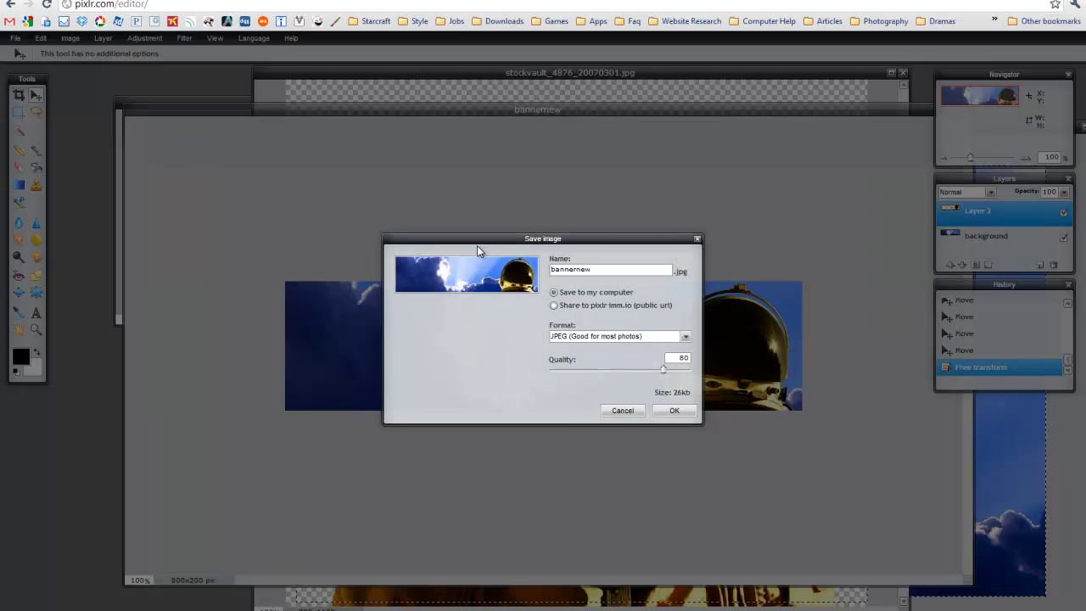
{"action": "left_click", "coordinate": [685, 337]}
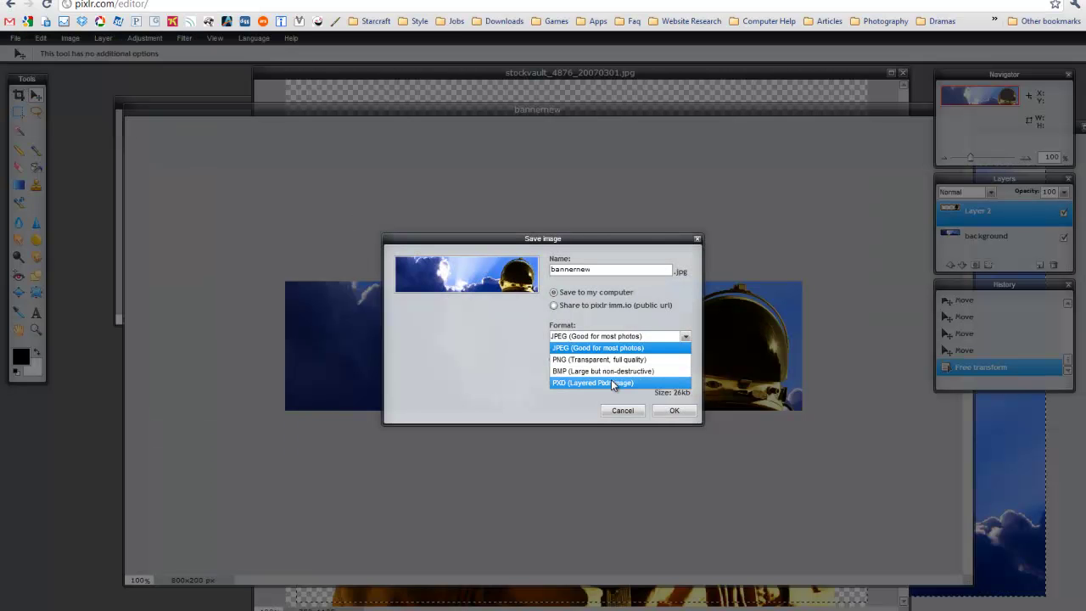
{"action": "left_click", "coordinate": [601, 268]}
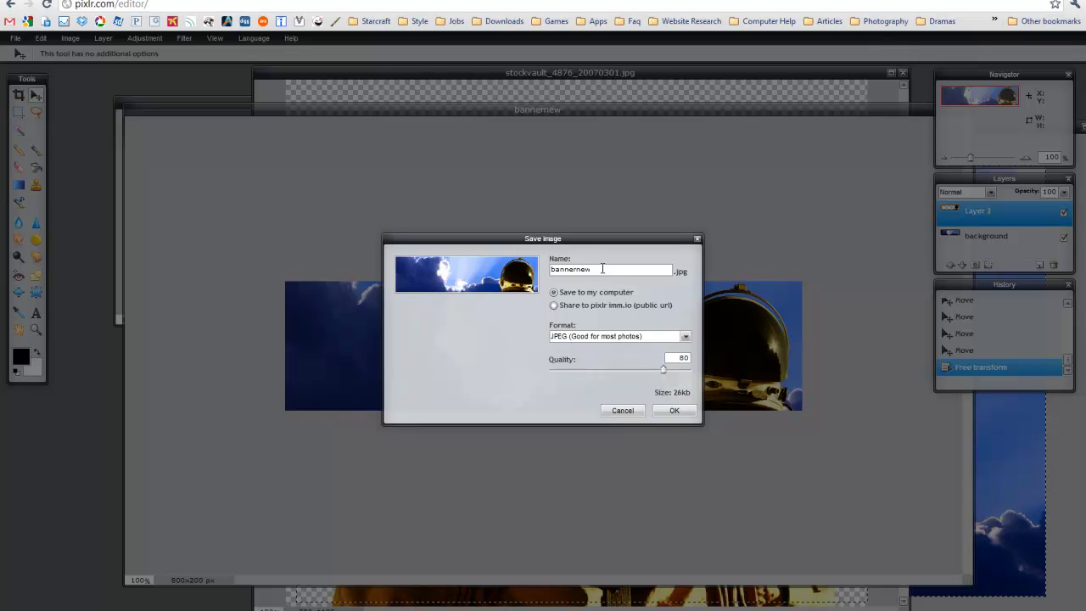
{"action": "left_click", "coordinate": [684, 336]}
{"action": "left_click", "coordinate": [585, 376]}
{"action": "left_click", "coordinate": [688, 409]}
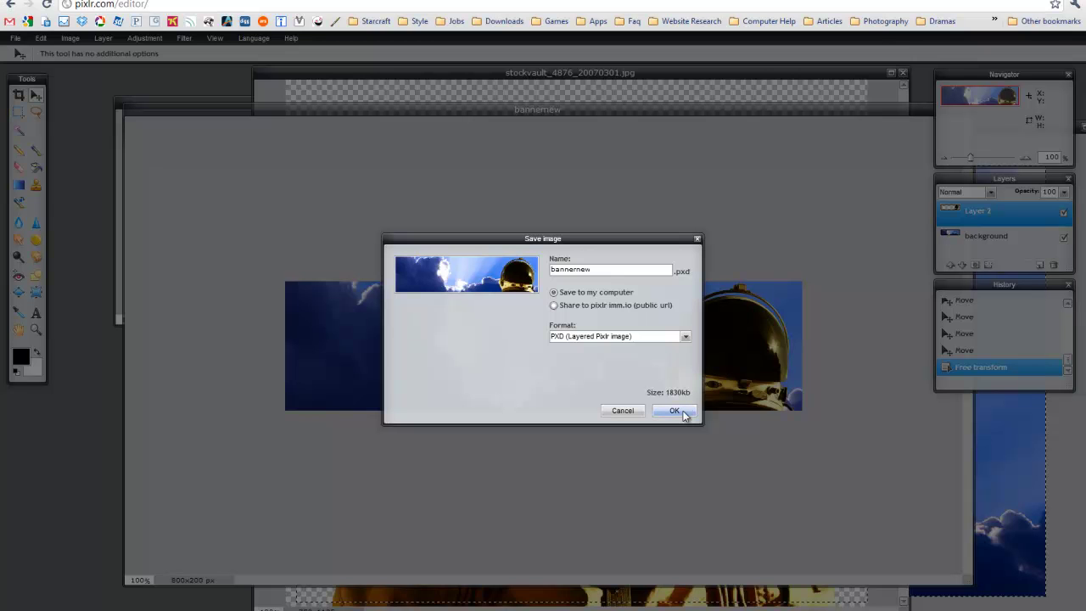
{"action": "left_click", "coordinate": [684, 414]}
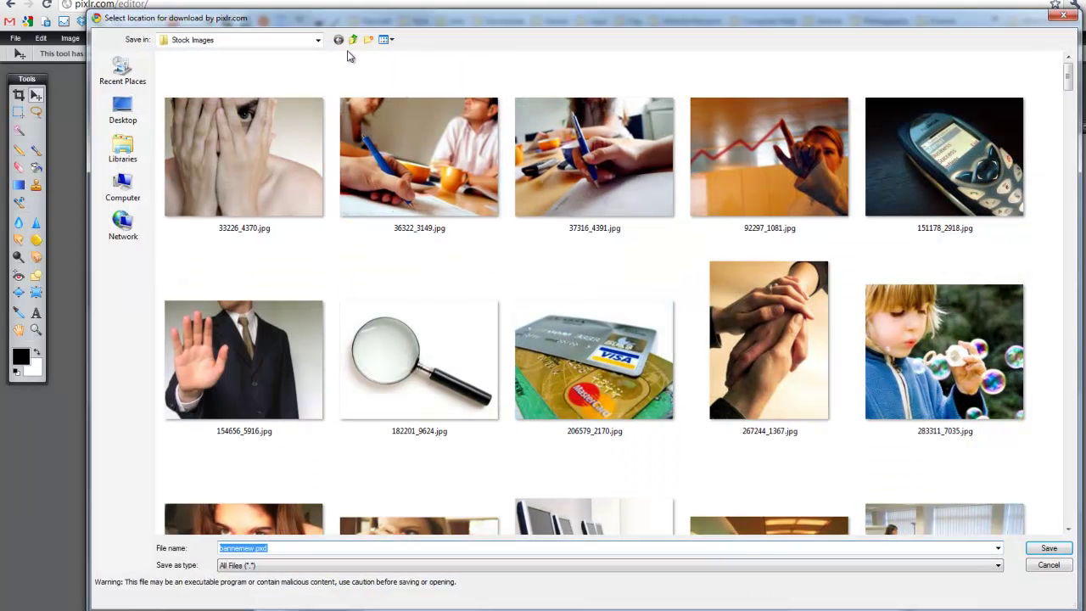
{"action": "left_click", "coordinate": [353, 40]}
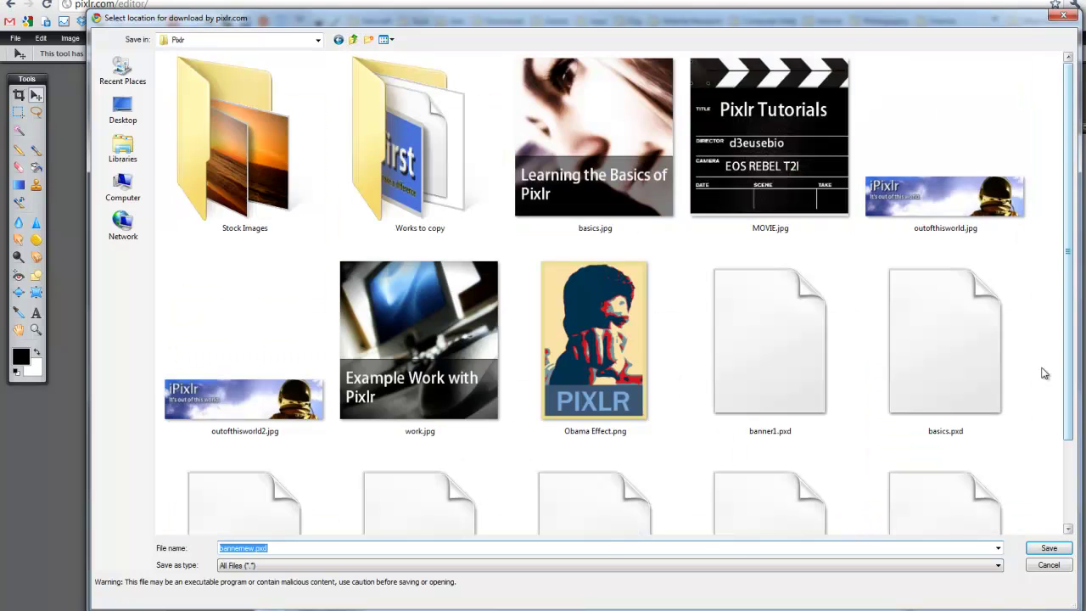
{"action": "left_click", "coordinate": [1043, 549]}
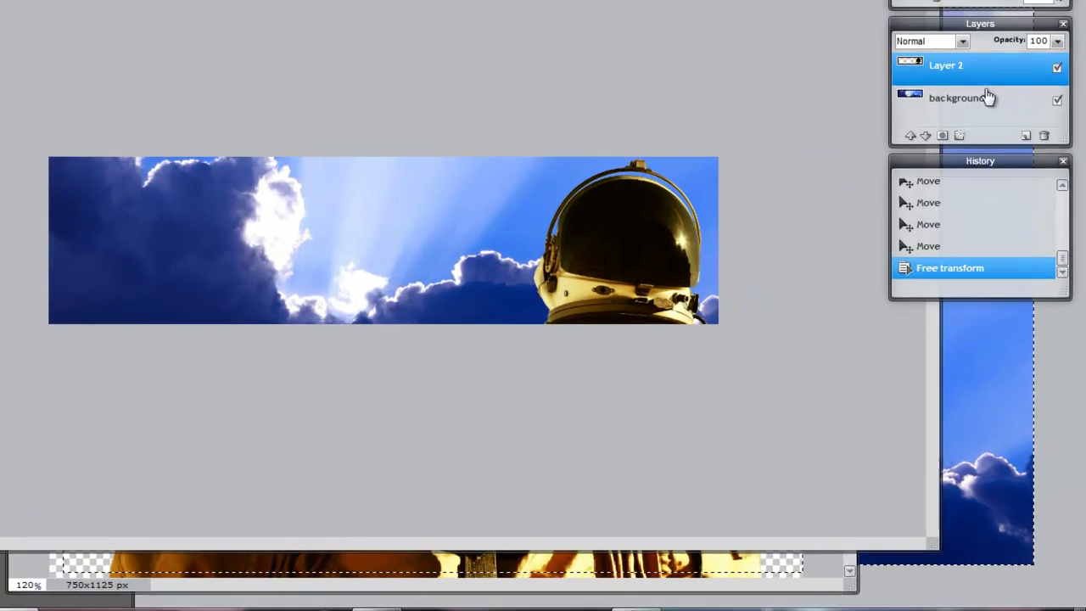
- Rename the helmet layer Layer 2 to 'astro'
{"action": "left_click", "coordinate": [988, 239]}
{"action": "double_click", "coordinate": [978, 214]}
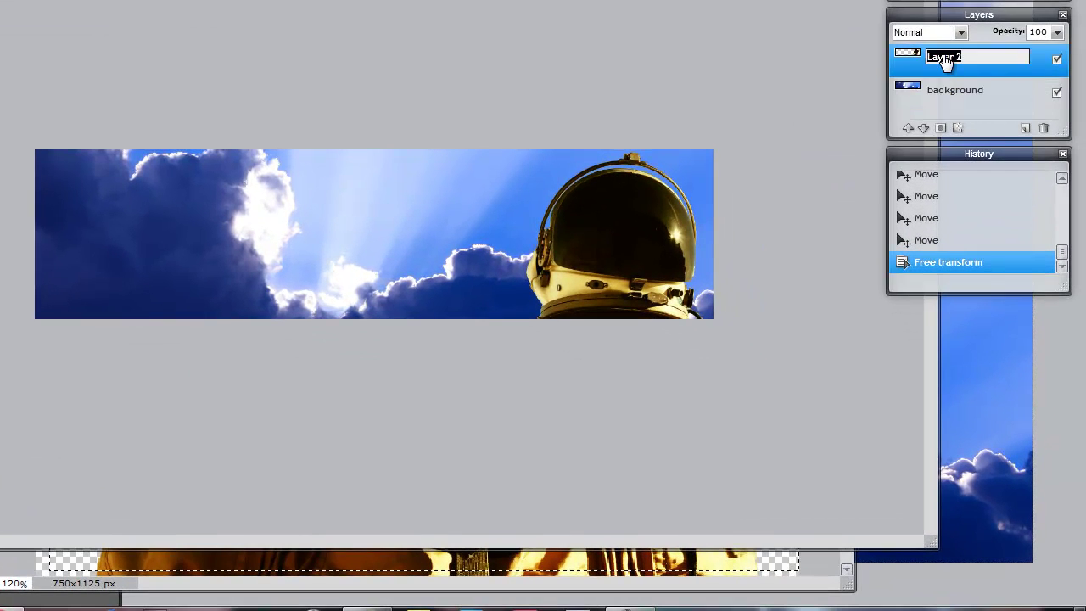
{"action": "type", "text": "astro"}
{"action": "left_click", "coordinate": [960, 89]}
- Briefly reorder background above astro and back, then lower History and enlarge Layers
{"action": "left_click", "coordinate": [962, 67]}
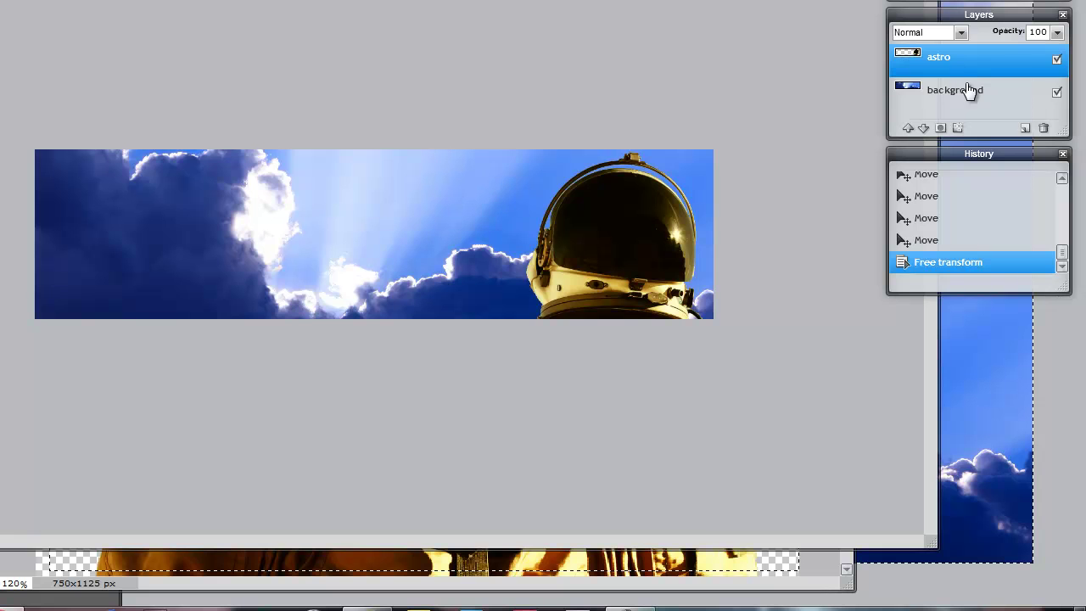
{"action": "mouse_move", "coordinate": [961, 98]}
{"action": "left_mouse_down"}
{"action": "mouse_move", "coordinate": [959, 65]}
{"action": "mouse_move", "coordinate": [961, 100]}
{"action": "left_mouse_up"}
{"action": "left_click", "coordinate": [972, 66]}
{"action": "left_click", "coordinate": [953, 98]}
{"action": "left_click_drag", "start_coordinate": [954, 154], "coordinate": [949, 192]}
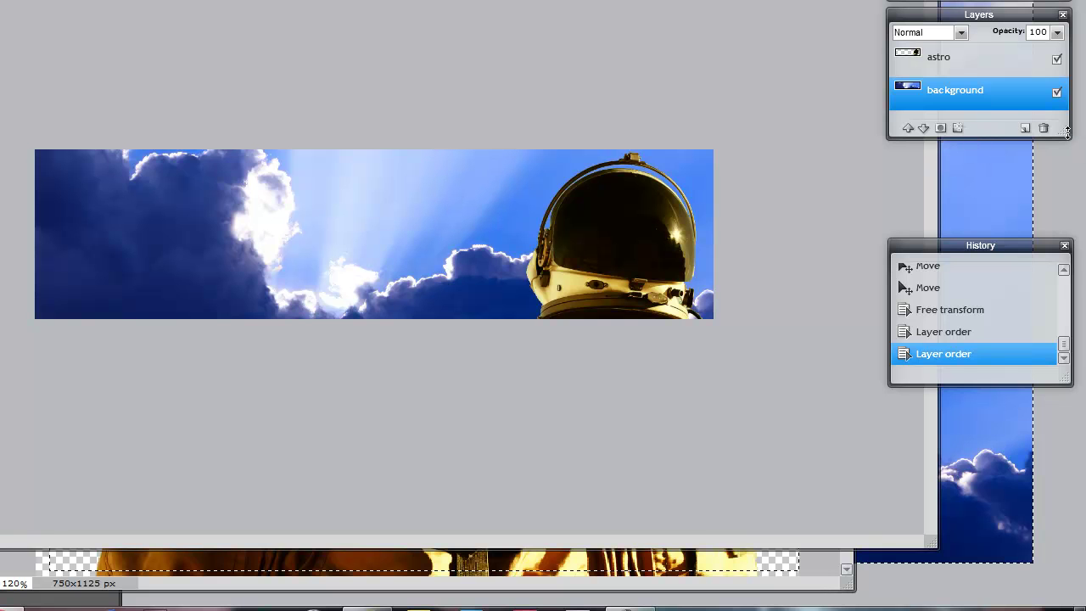
{"action": "left_click_drag", "start_coordinate": [1074, 136], "coordinate": [1075, 205]}
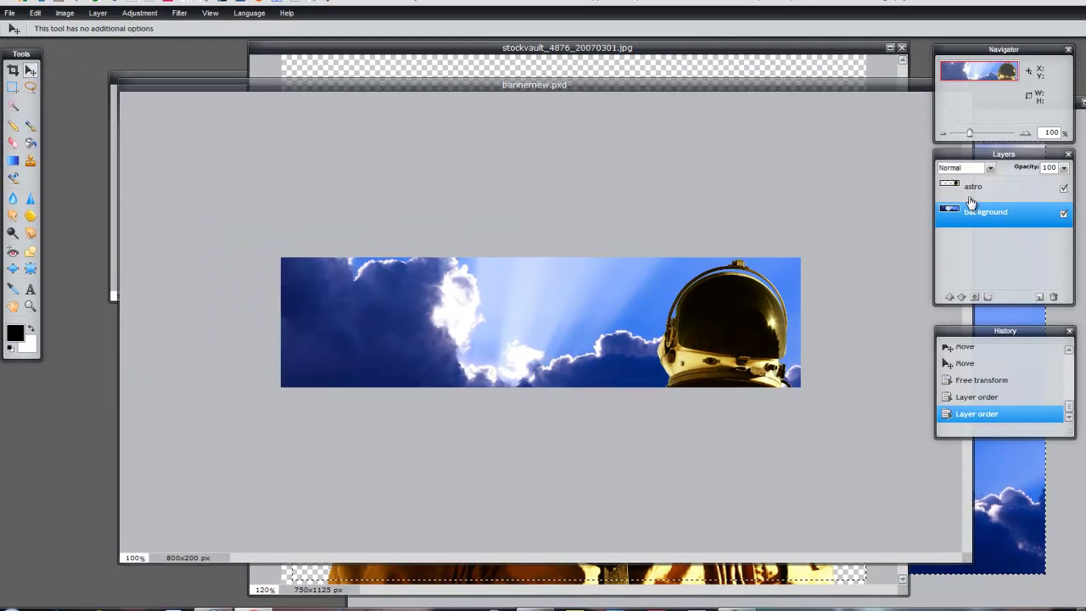
- Above the astro layer, add a white text box near the top-left reading 'iPixlr'
{"action": "left_click", "coordinate": [979, 188]}
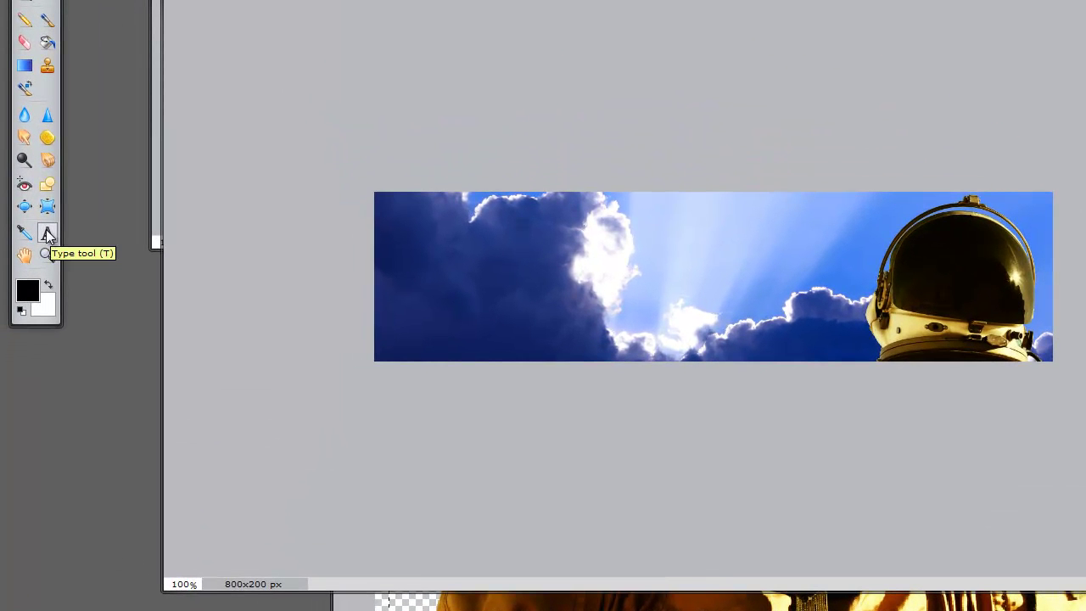
{"action": "left_click", "coordinate": [47, 235]}
{"action": "left_click", "coordinate": [416, 228]}
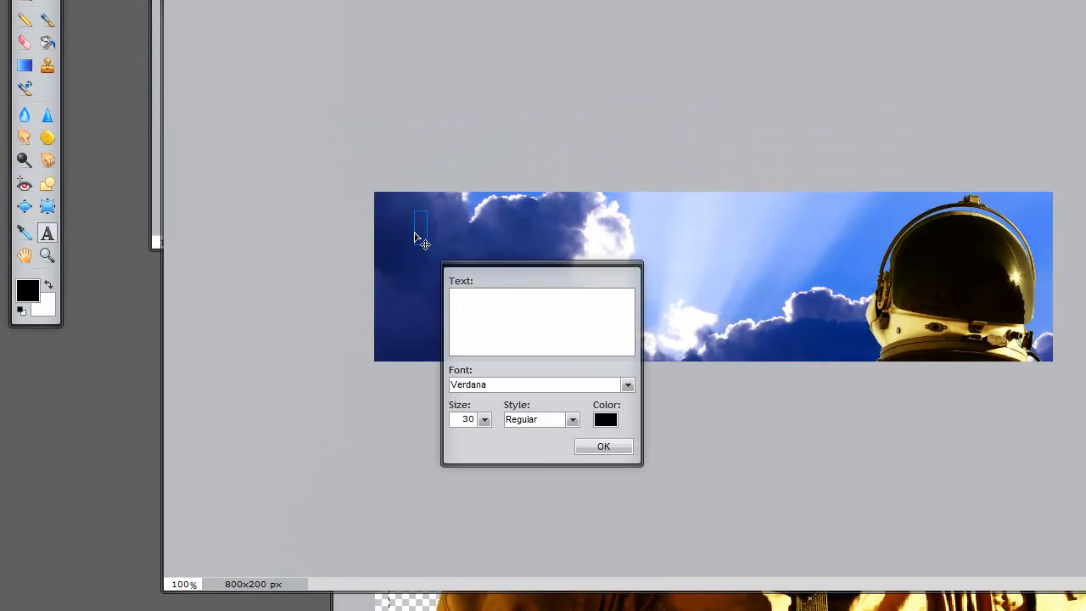
{"action": "left_click", "coordinate": [605, 419]}
{"action": "left_click_drag", "start_coordinate": [564, 220], "coordinate": [568, 162]}
{"action": "left_click", "coordinate": [838, 187]}
{"action": "type", "text": "iPixlr"}
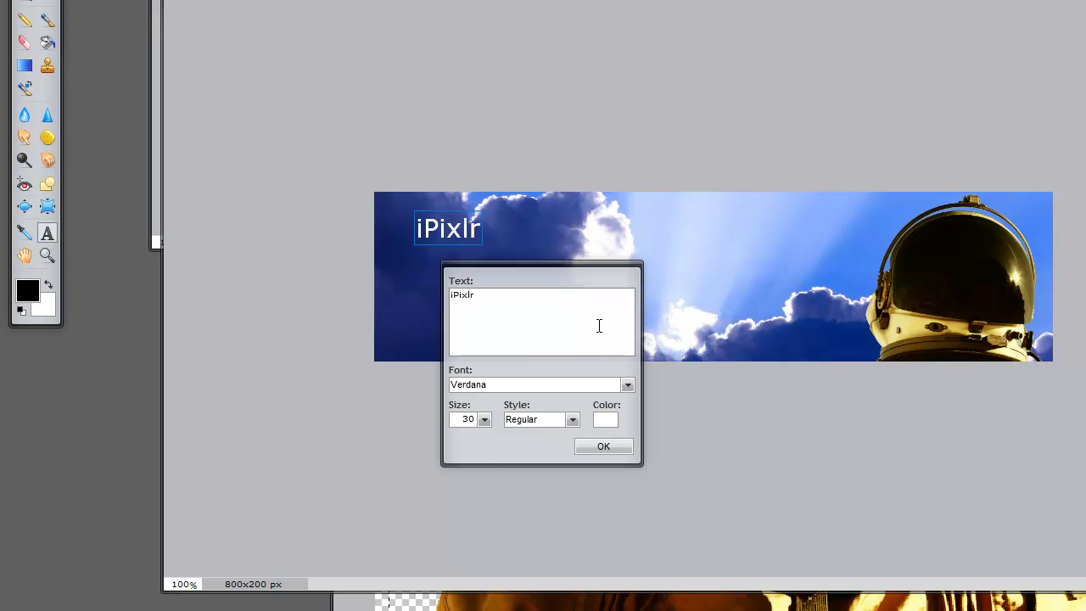
- Set the title to size 50, Adobe Fangsong Std R font, Bold, and commit it
{"action": "left_click", "coordinate": [483, 419]}
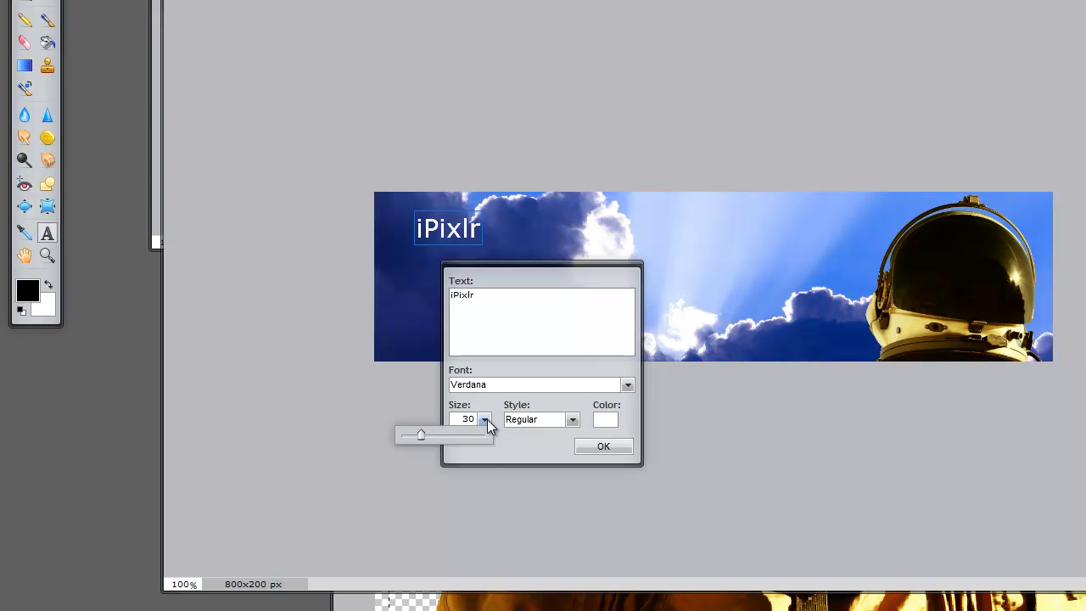
{"action": "left_click_drag", "start_coordinate": [424, 438], "coordinate": [431, 438]}
{"action": "left_click_drag", "start_coordinate": [513, 276], "coordinate": [753, 246]}
{"action": "left_click", "coordinate": [753, 359]}
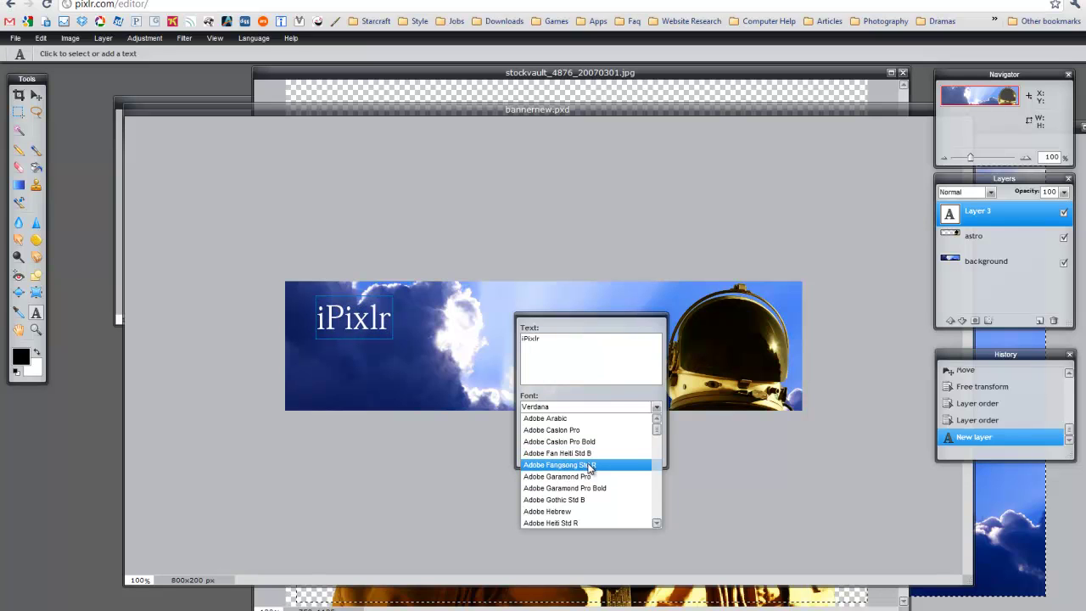
{"action": "left_click", "coordinate": [589, 465]}
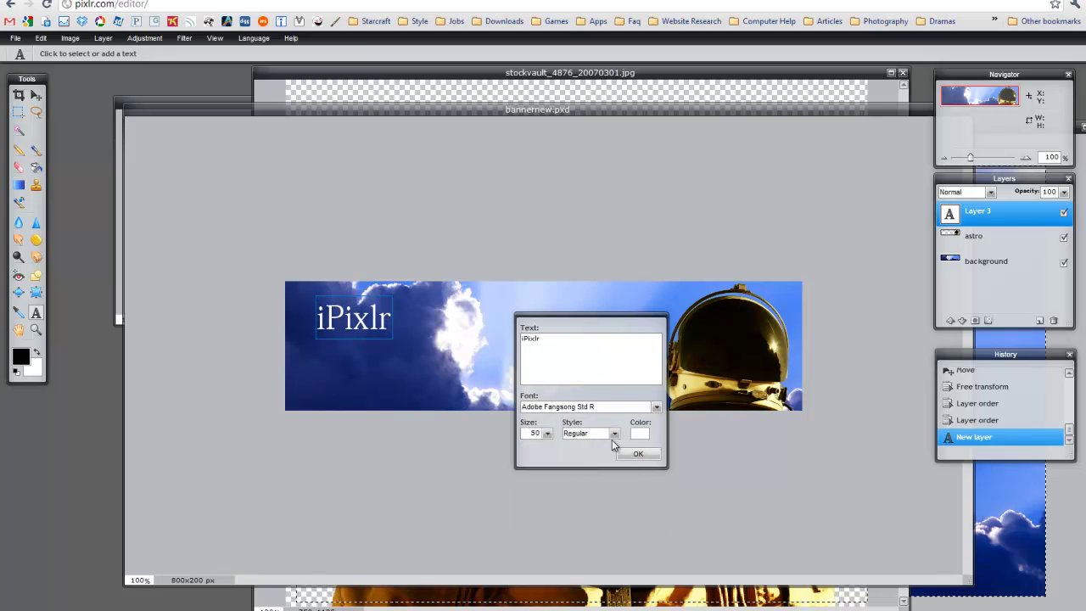
{"action": "left_click", "coordinate": [609, 437]}
{"action": "left_click", "coordinate": [591, 456]}
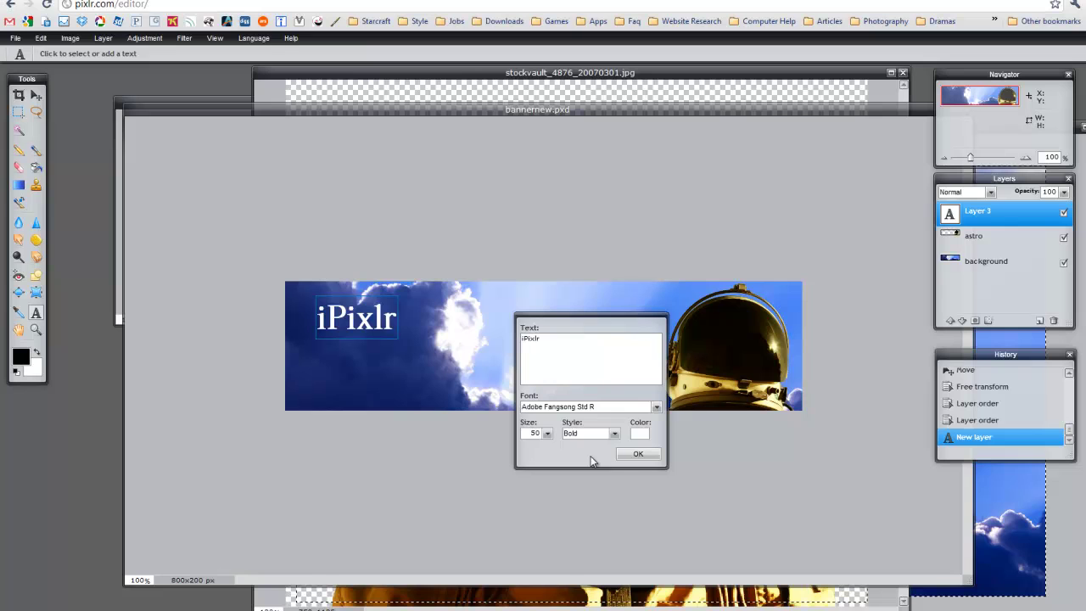
{"action": "left_click", "coordinate": [638, 454]}
- Nudge the iPixlr title up and left into the banner's top-left corner
{"action": "left_click", "coordinate": [36, 95]}
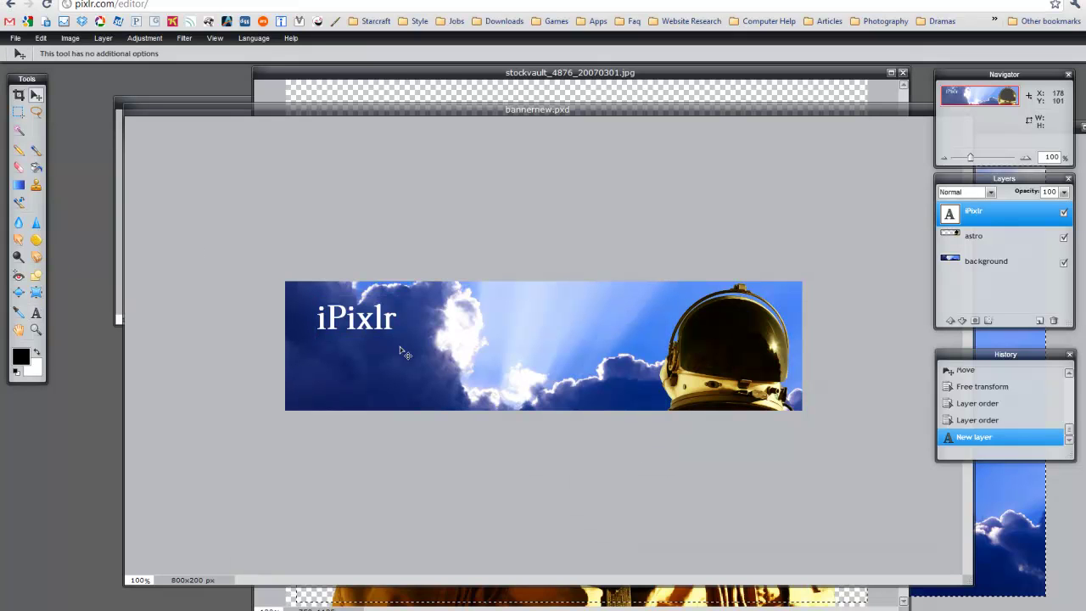
{"action": "left_click_drag", "start_coordinate": [364, 332], "coordinate": [351, 324]}
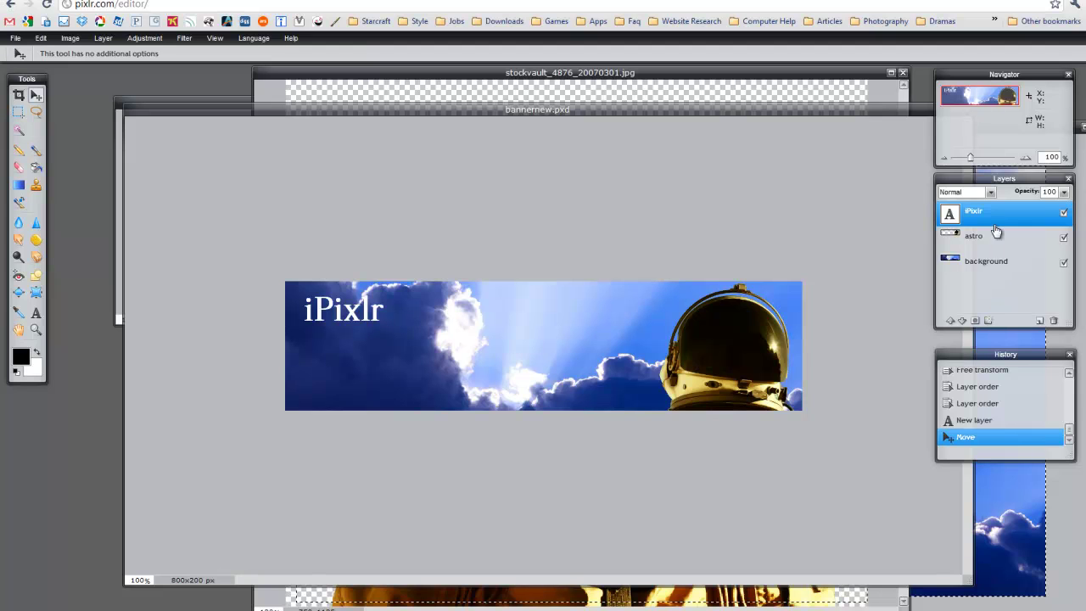
{"action": "left_click", "coordinate": [36, 316]}
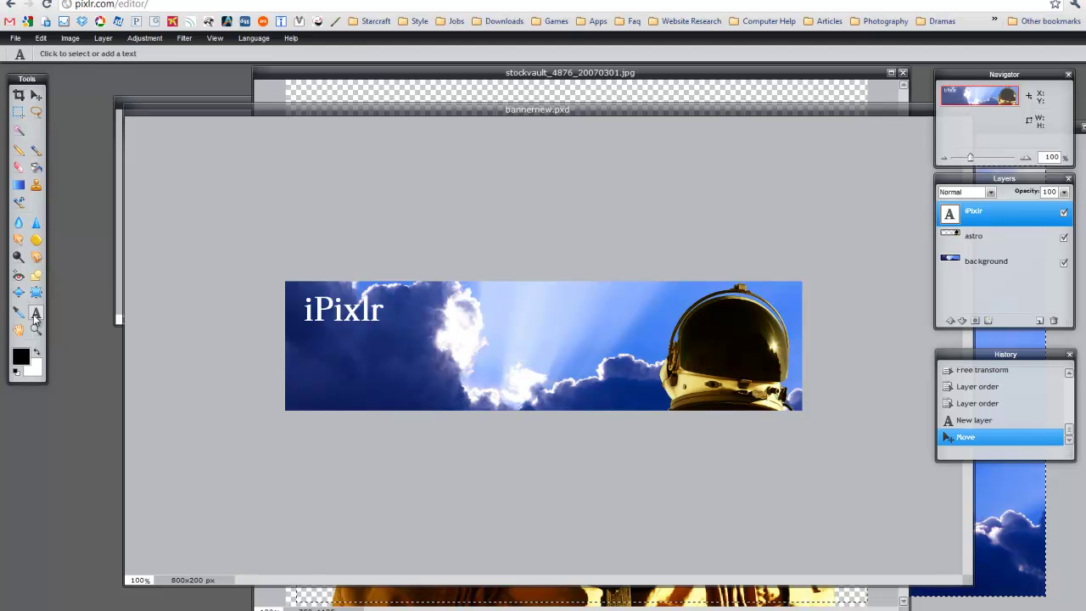
- Start a text box below the title and type 'It's out of this world.'
{"action": "left_click", "coordinate": [310, 360]}
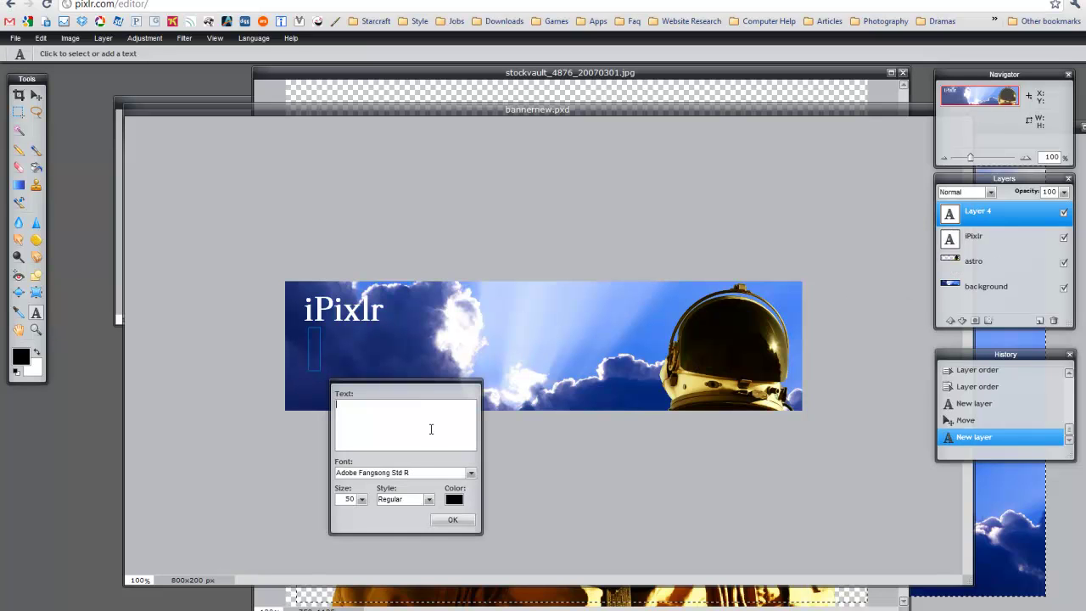
{"action": "type", "text": "Image"}
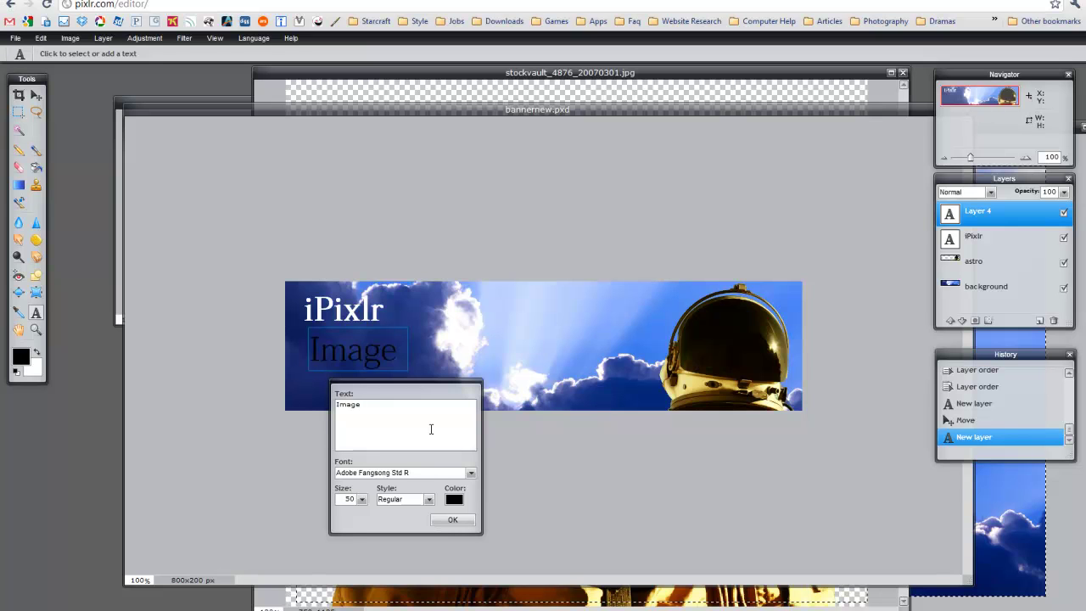
{"action": "type", "text": " Editing, It's"}
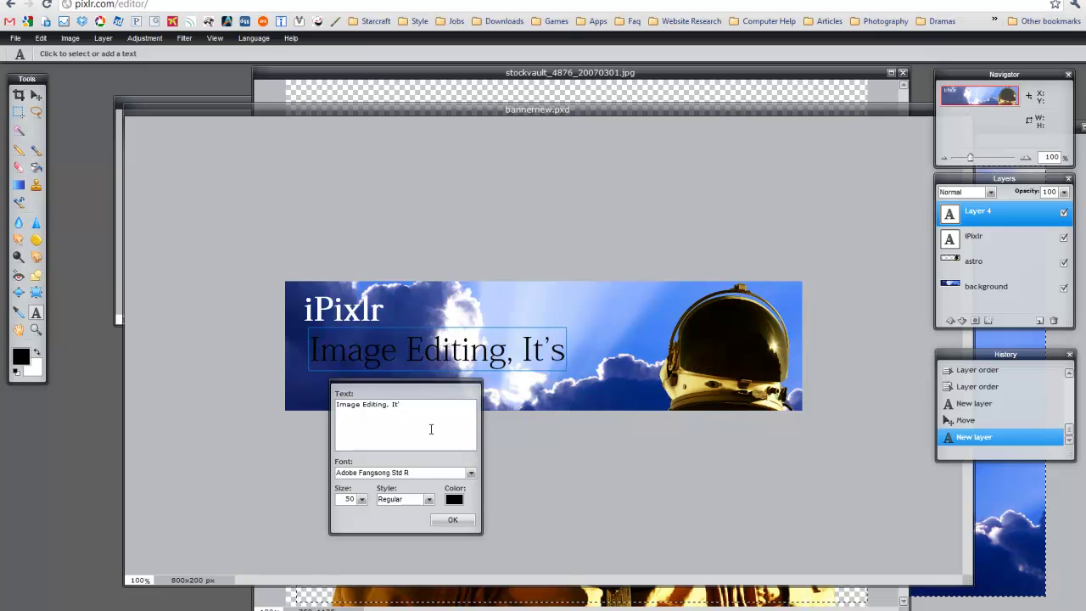
{"action": "key", "text": "BackSpace"}
{"action": "key", "text": "BackSpace"}
{"action": "type", "text": "It"}
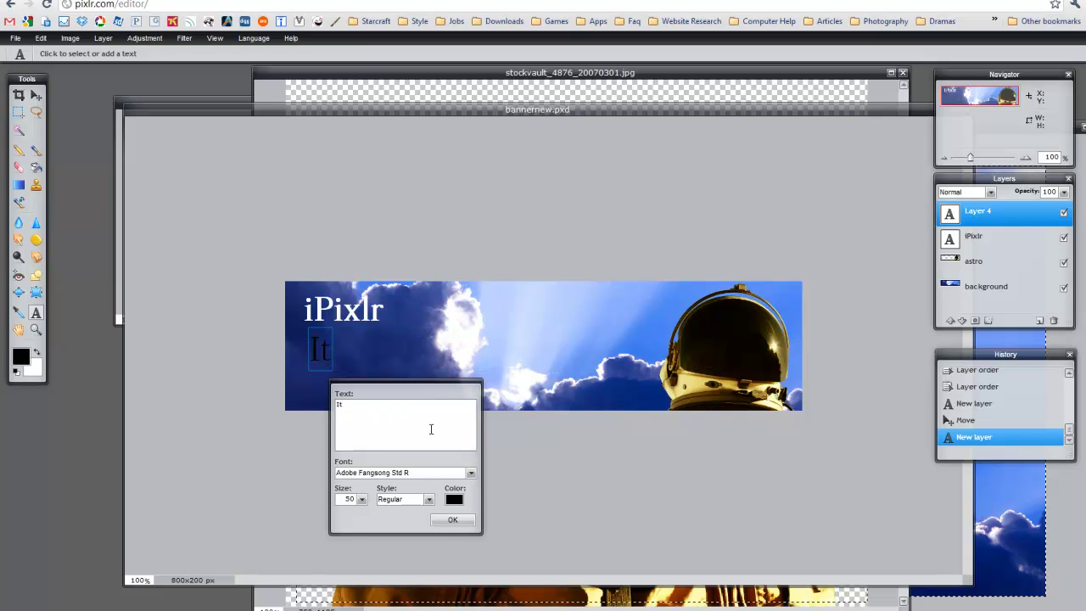
{"action": "type", "text": "'s out of this wor"}
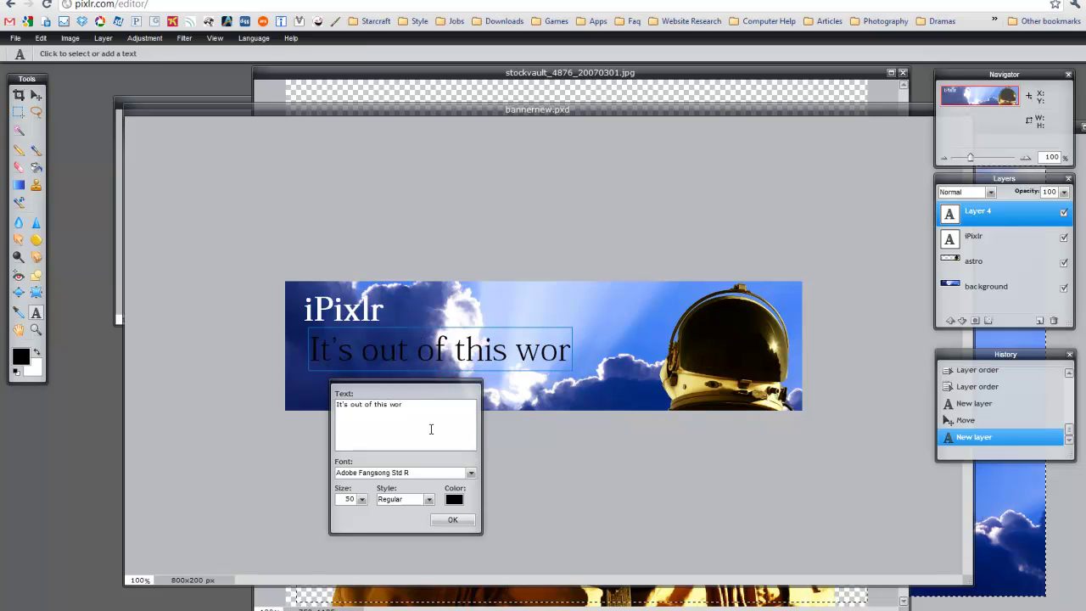
{"action": "type", "text": "ld."}
- Make the tagline white, reduce it from size 50 to 35, and commit it
{"action": "left_click", "coordinate": [457, 504]}
{"action": "left_click_drag", "start_coordinate": [448, 326], "coordinate": [418, 254]}
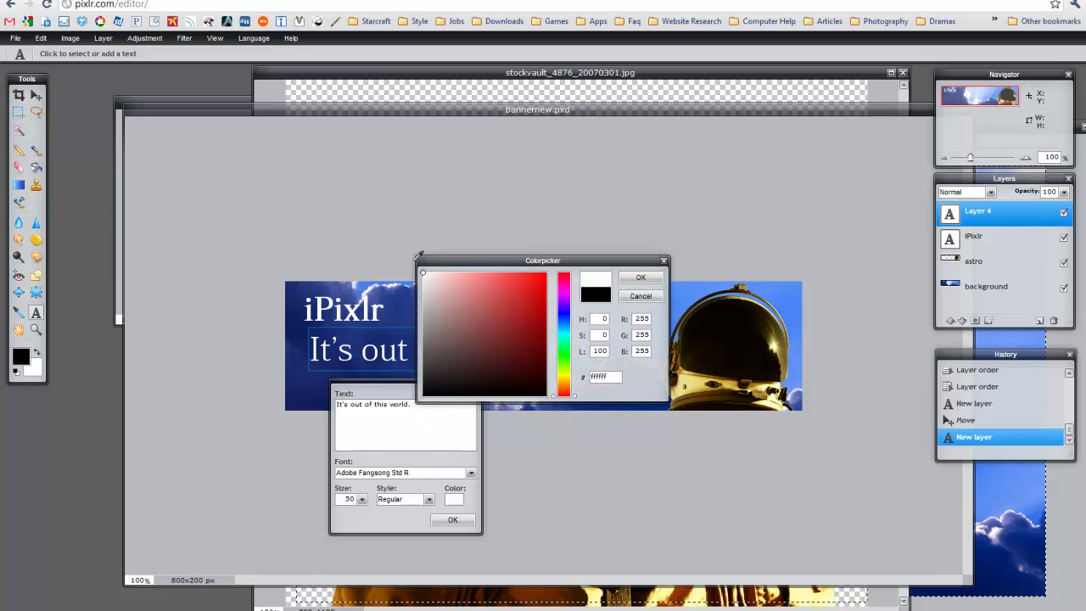
{"action": "left_click", "coordinate": [640, 279]}
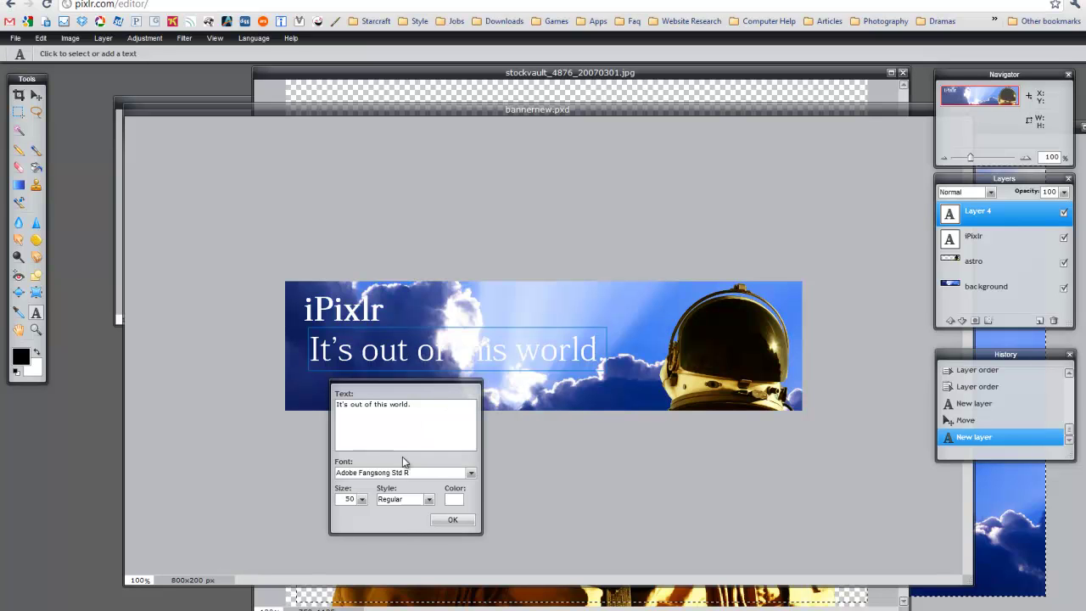
{"action": "left_click", "coordinate": [364, 499]}
{"action": "left_click_drag", "start_coordinate": [325, 517], "coordinate": [313, 513]}
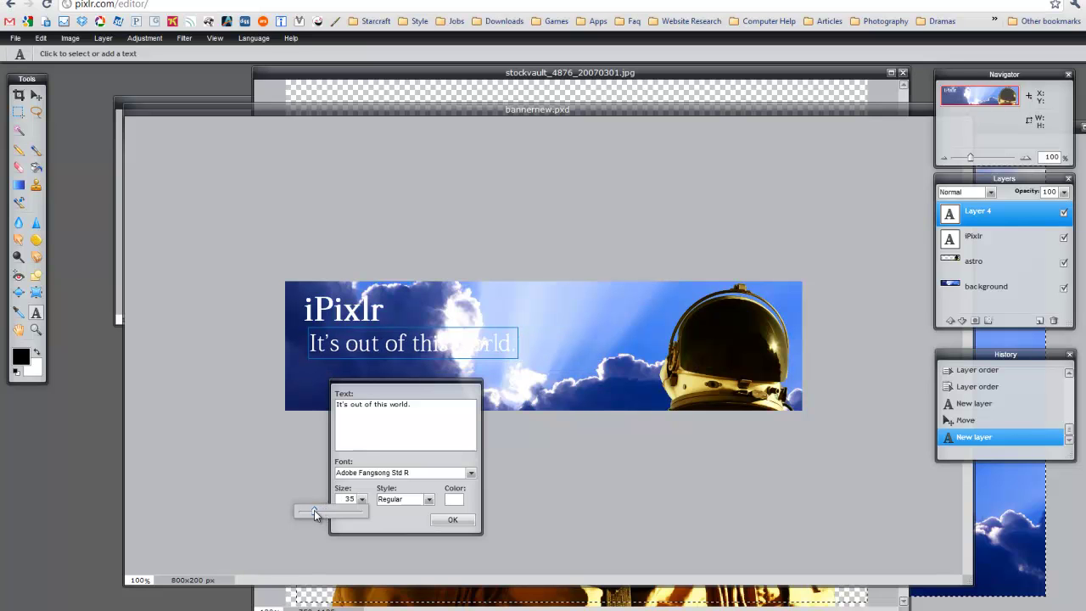
{"action": "left_click", "coordinate": [453, 519]}
- Position the tagline just beneath the iPixlr title
{"action": "key", "text": "v"}
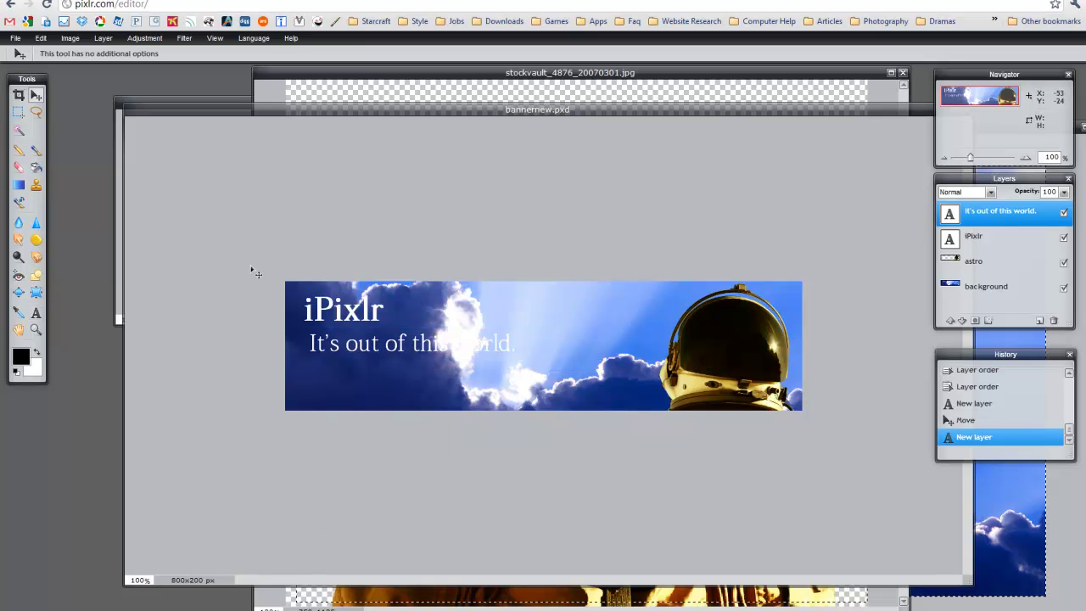
{"action": "mouse_move", "coordinate": [397, 356]}
{"action": "left_mouse_down"}
{"action": "mouse_move", "coordinate": [390, 390]}
{"action": "mouse_move", "coordinate": [354, 382]}
{"action": "mouse_move", "coordinate": [393, 348]}
{"action": "left_mouse_up"}
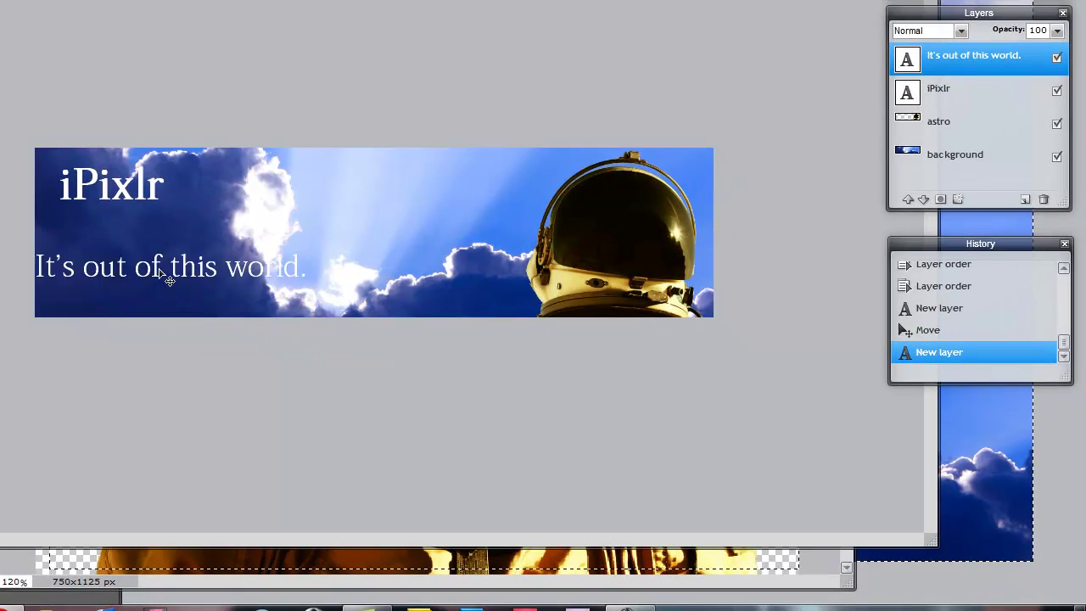
{"action": "left_click_drag", "start_coordinate": [187, 240], "coordinate": [190, 240]}
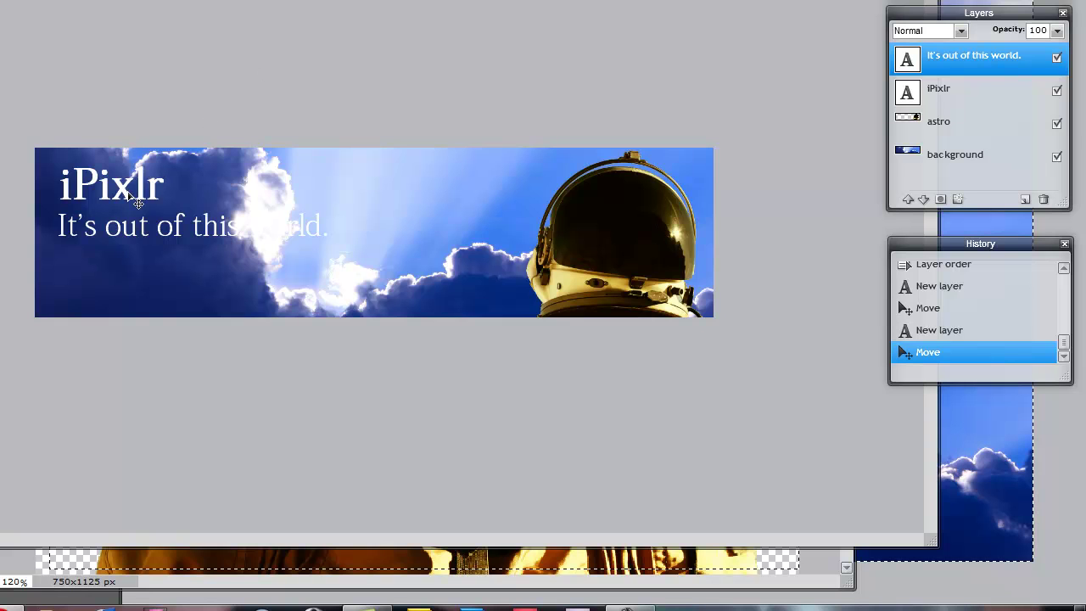
- Apply a drop shadow to the iPixlr layer with distance 4 and size 26
{"action": "left_click", "coordinate": [971, 103]}
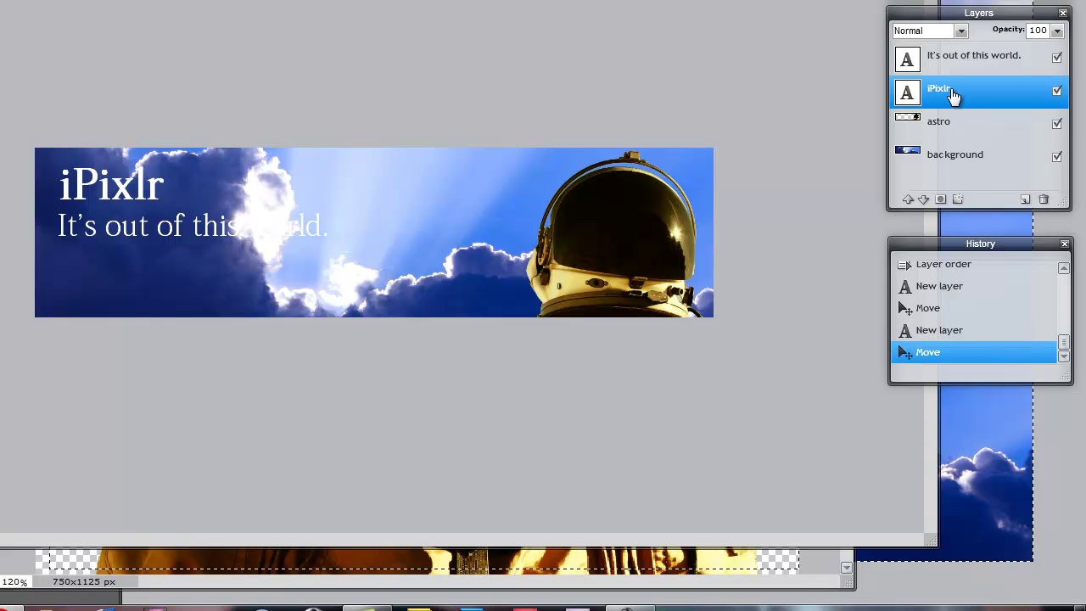
{"action": "left_click", "coordinate": [957, 199]}
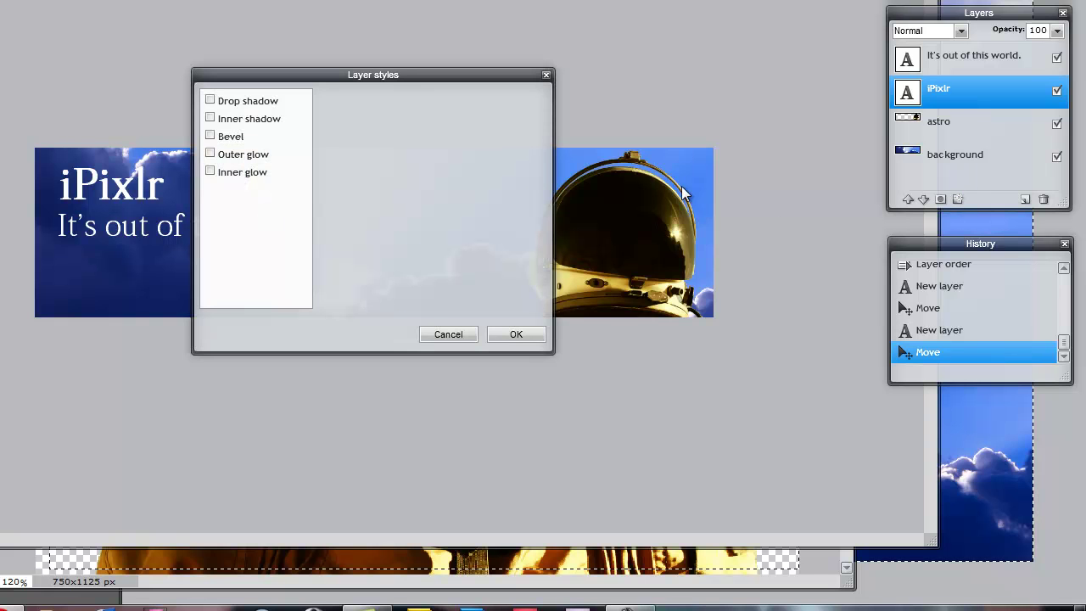
{"action": "left_click_drag", "start_coordinate": [407, 78], "coordinate": [925, 177]}
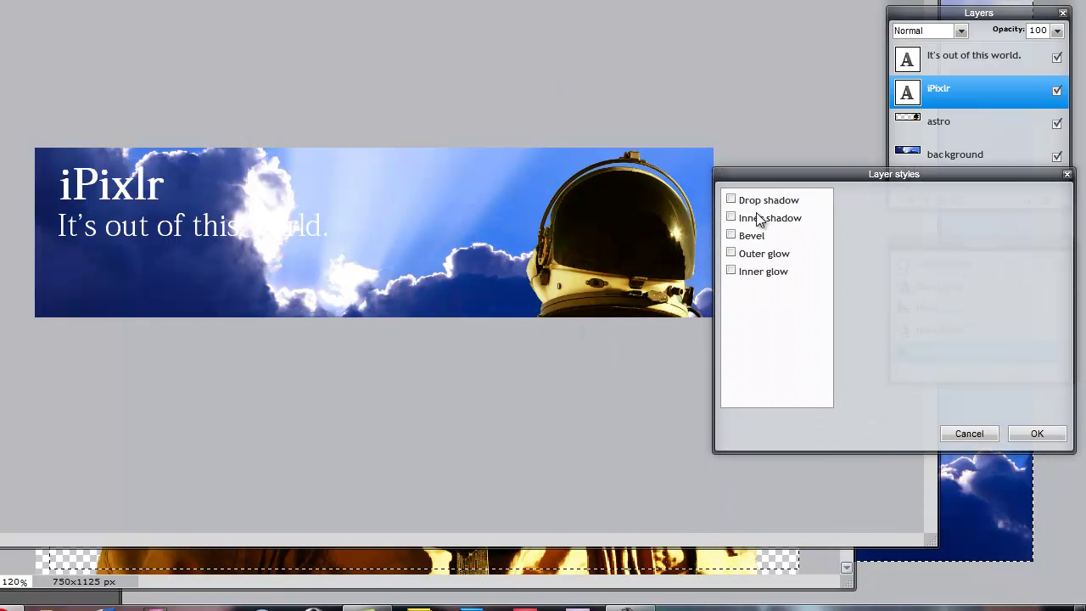
{"action": "left_click", "coordinate": [730, 200]}
{"action": "left_click", "coordinate": [749, 203]}
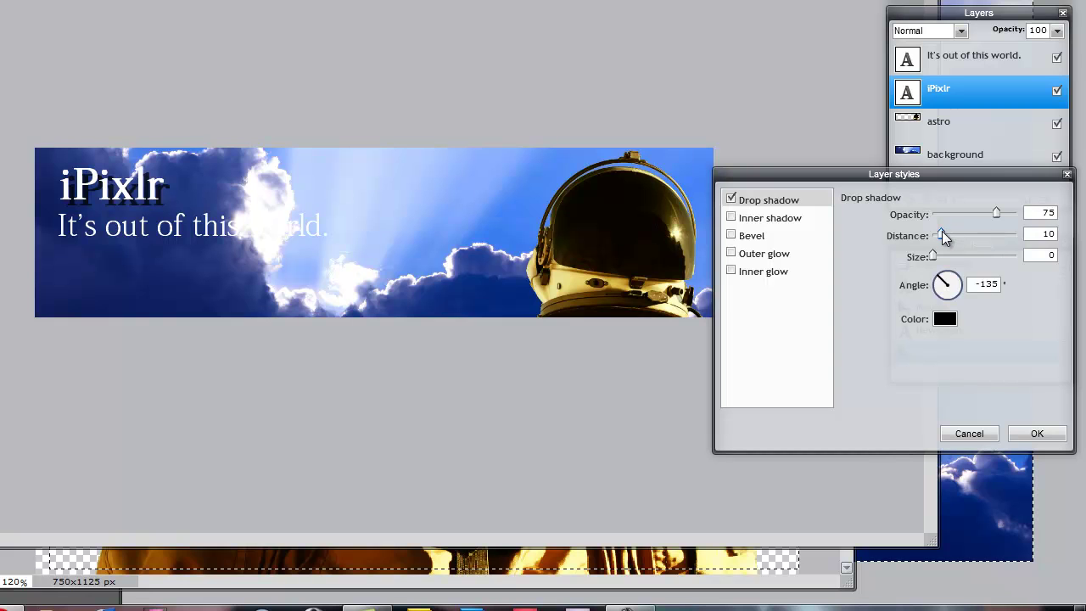
{"action": "left_click_drag", "start_coordinate": [941, 235], "coordinate": [954, 257]}
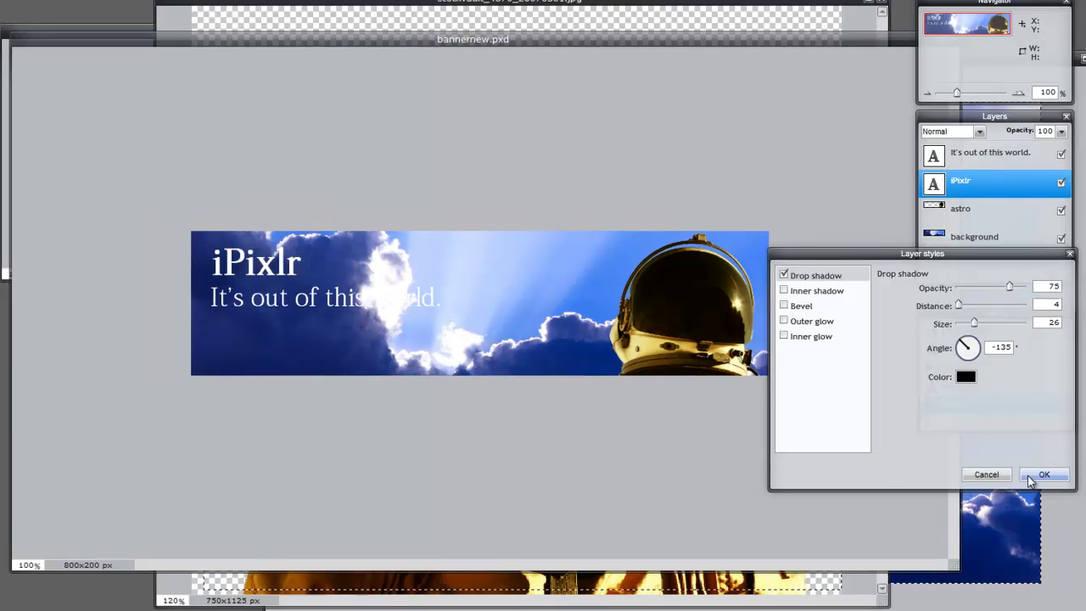
{"action": "left_click", "coordinate": [1036, 434]}
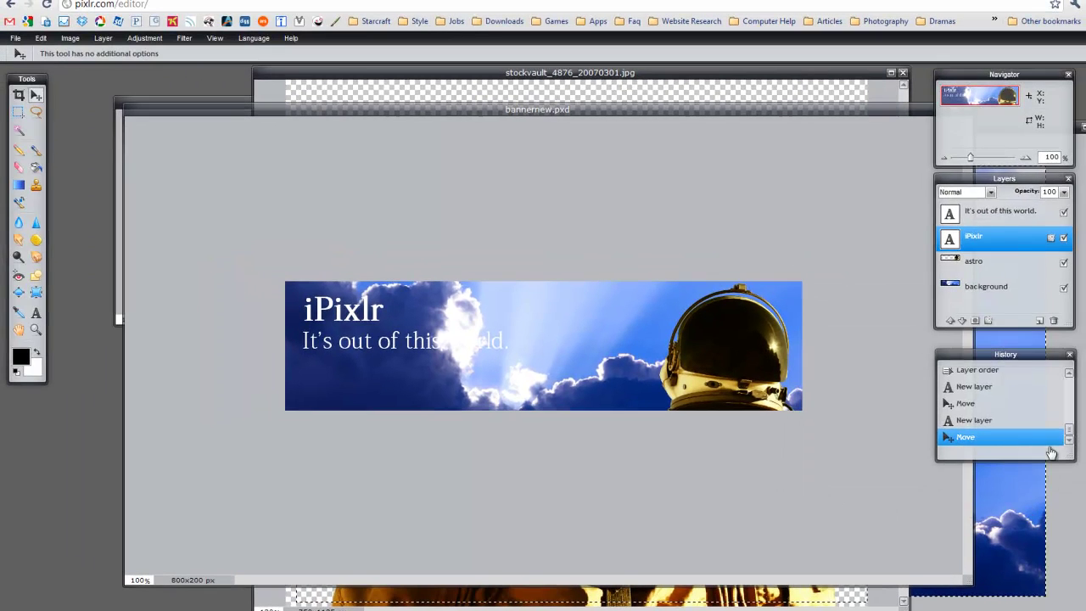
- Add a drop shadow to the tagline layer with distance 4 and size 6
{"action": "left_click", "coordinate": [987, 217]}
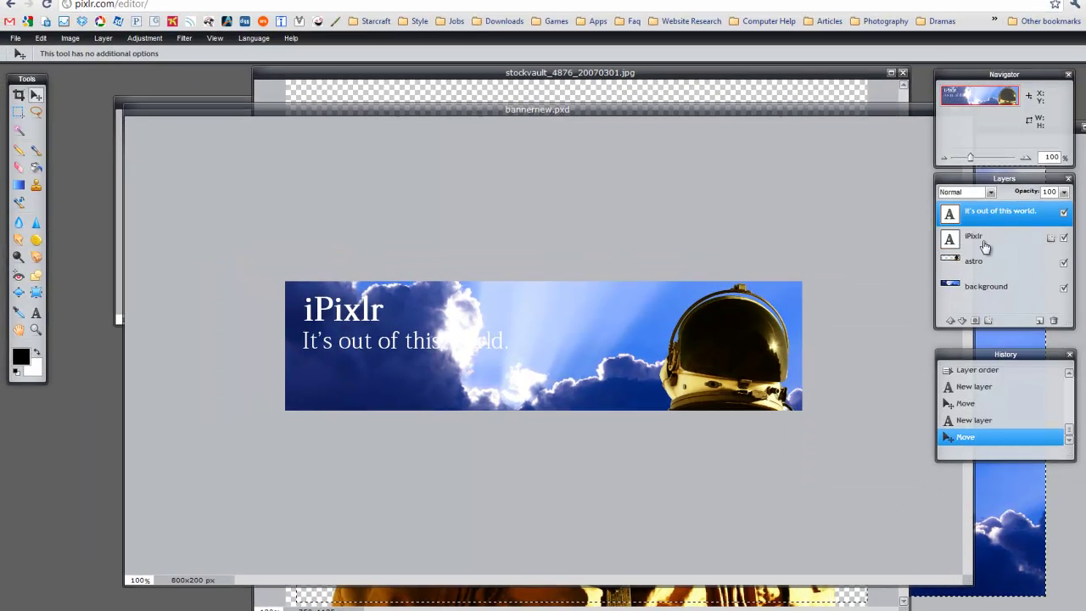
{"action": "left_click", "coordinate": [987, 321]}
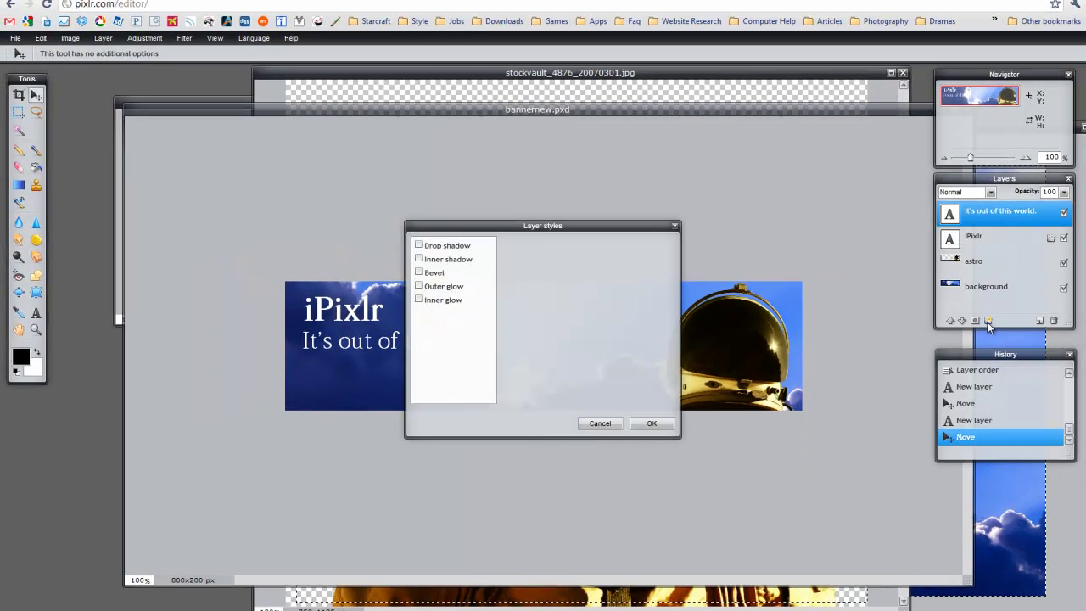
{"action": "left_click_drag", "start_coordinate": [539, 225], "coordinate": [889, 248]}
{"action": "left_click", "coordinate": [768, 267]}
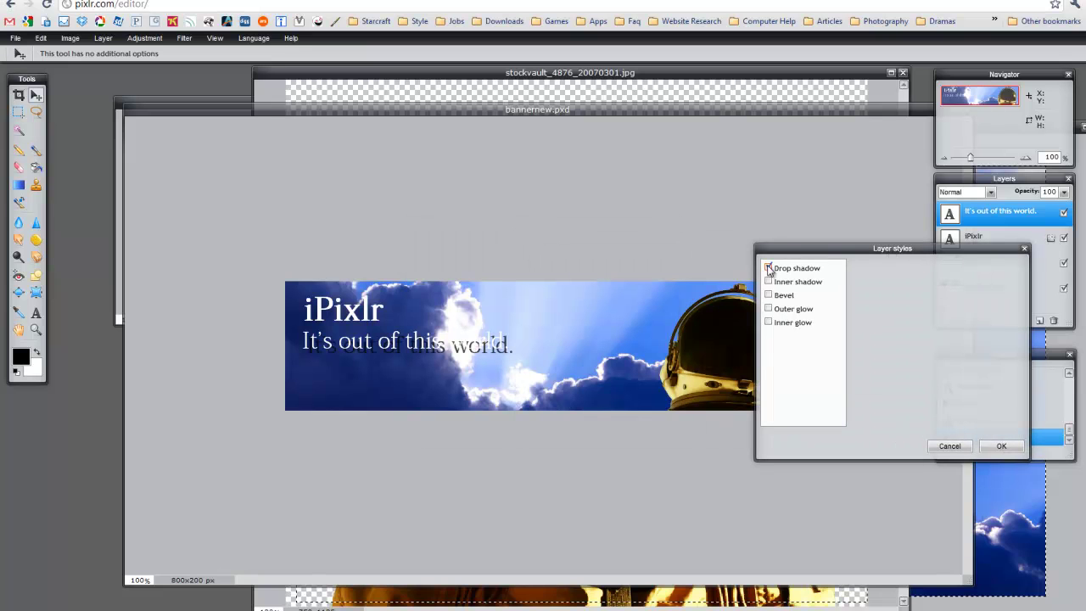
{"action": "left_click", "coordinate": [789, 269]}
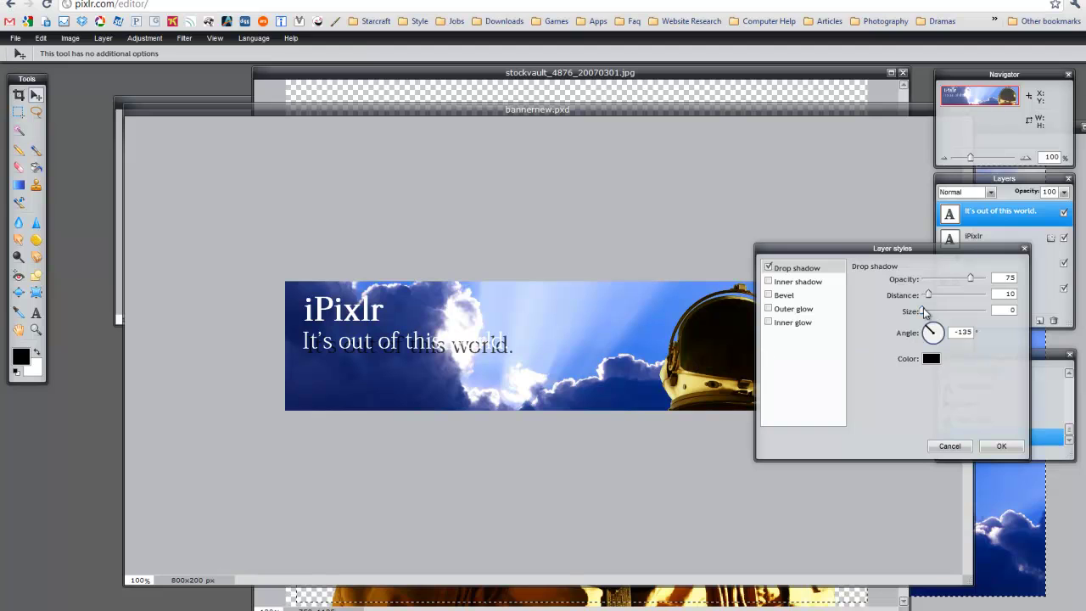
{"action": "mouse_move", "coordinate": [928, 299]}
{"action": "left_mouse_down"}
{"action": "mouse_move", "coordinate": [938, 315]}
{"action": "mouse_move", "coordinate": [927, 298]}
{"action": "left_mouse_up"}
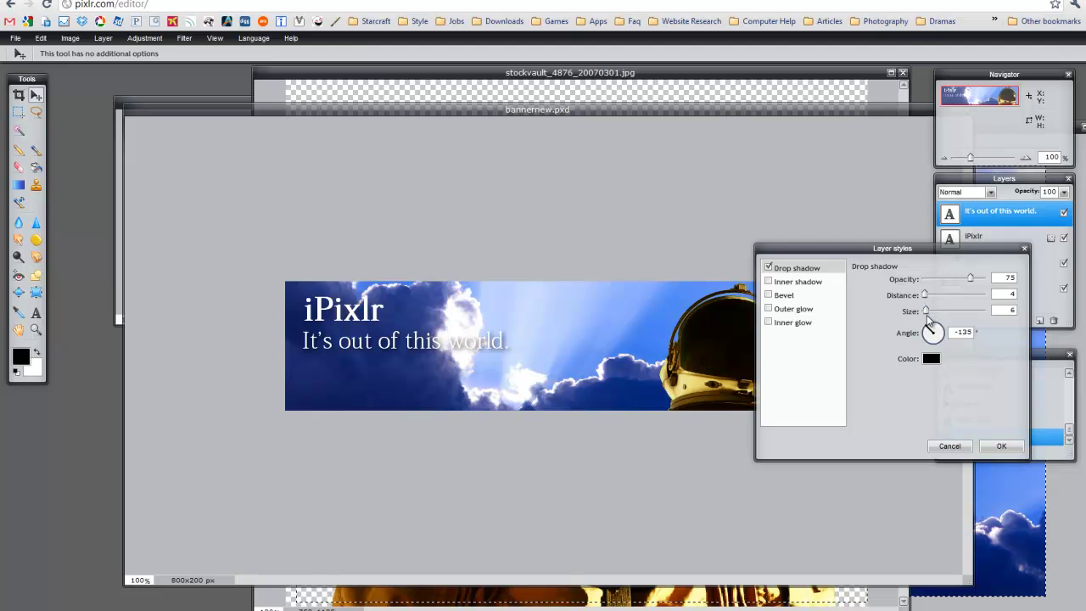
{"action": "left_click_drag", "start_coordinate": [928, 312], "coordinate": [925, 312]}
- Add an outer glow in #4a5c84 to the tagline and confirm the styles
{"action": "left_click", "coordinate": [769, 308]}
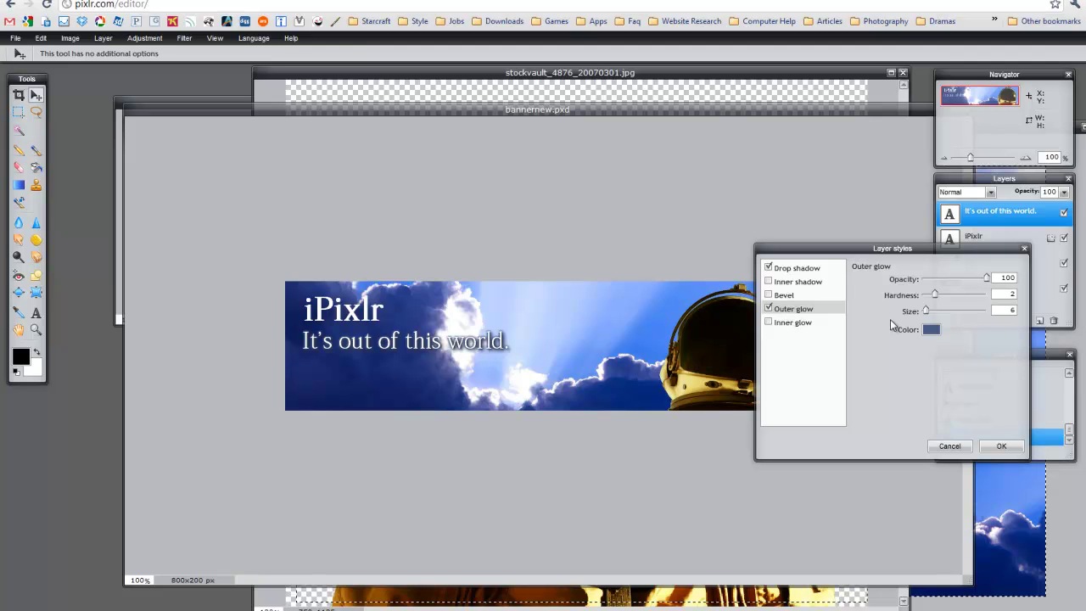
{"action": "left_click", "coordinate": [929, 330]}
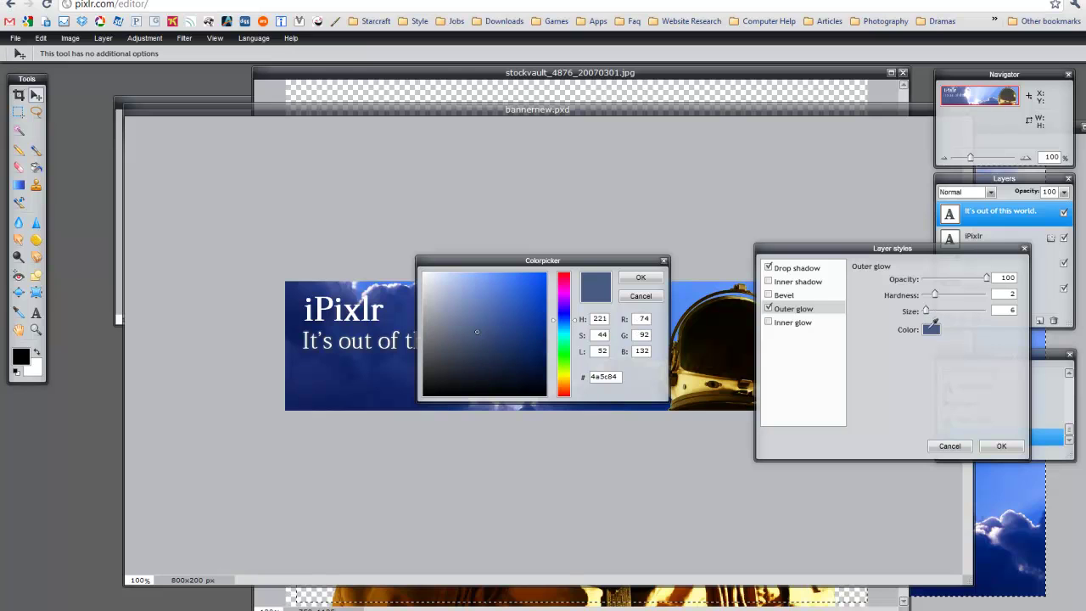
{"action": "key", "text": "Return"}
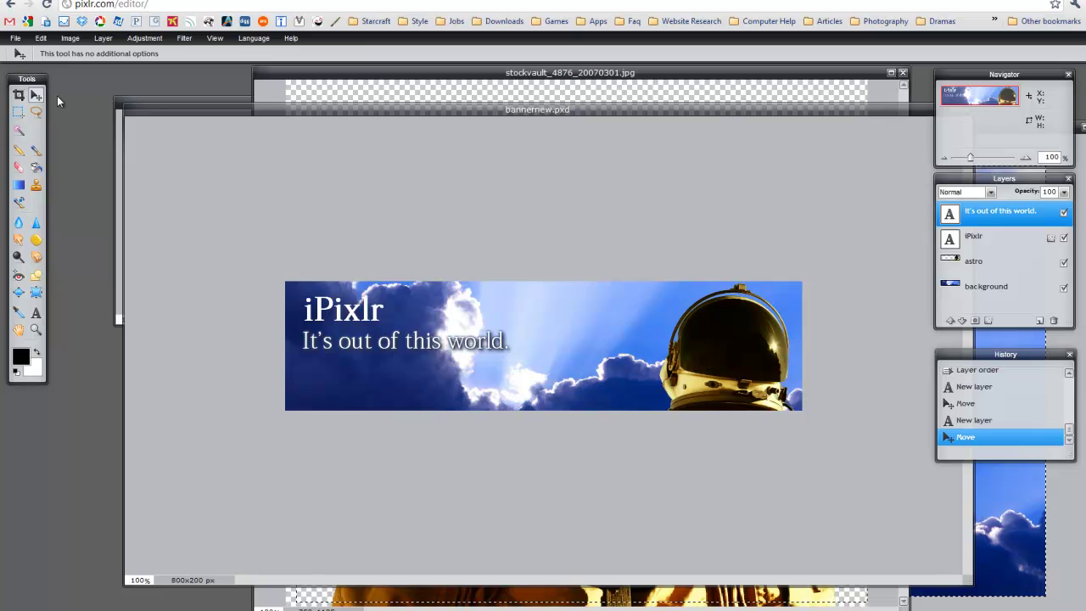
{"action": "left_click_drag", "start_coordinate": [655, 107], "coordinate": [629, 90]}
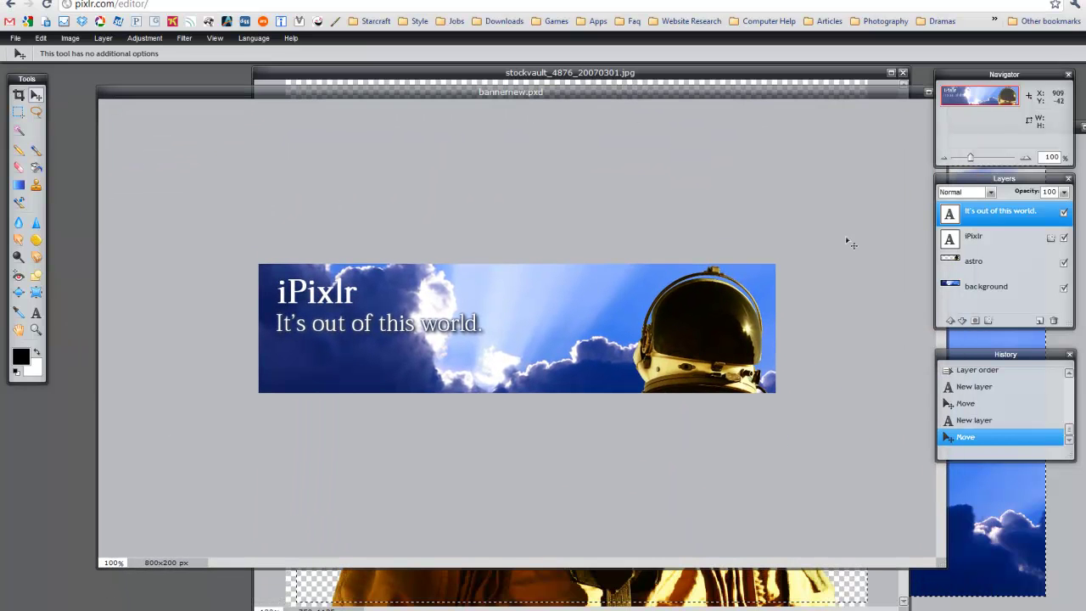
{"action": "left_click", "coordinate": [1014, 261]}
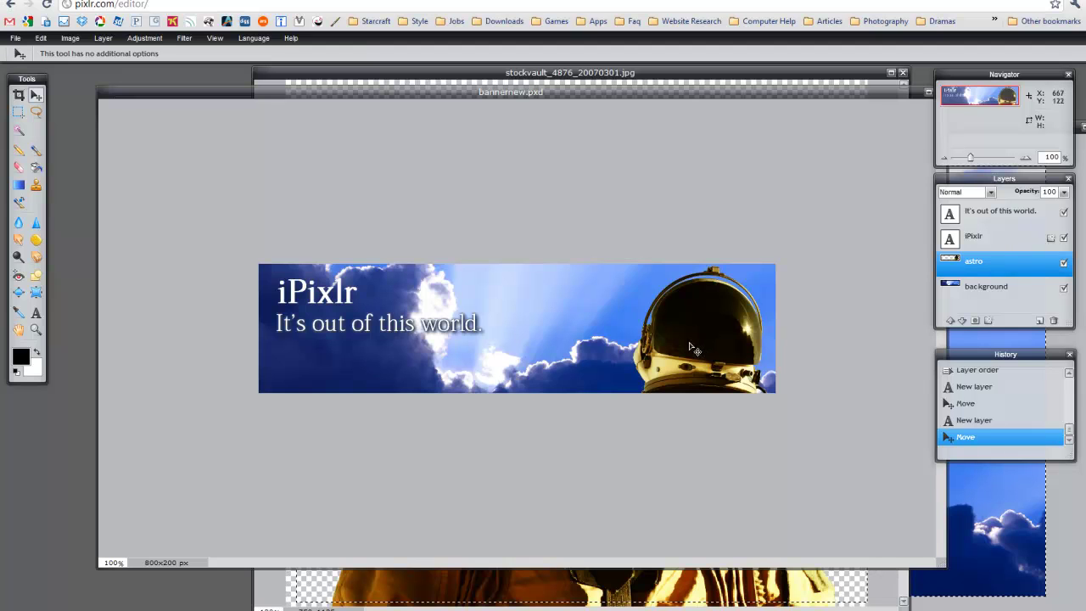
{"action": "left_click", "coordinate": [1016, 238]}
{"action": "left_click", "coordinate": [1008, 217]}
{"action": "left_click", "coordinate": [1004, 264]}
{"action": "left_click", "coordinate": [185, 39]}
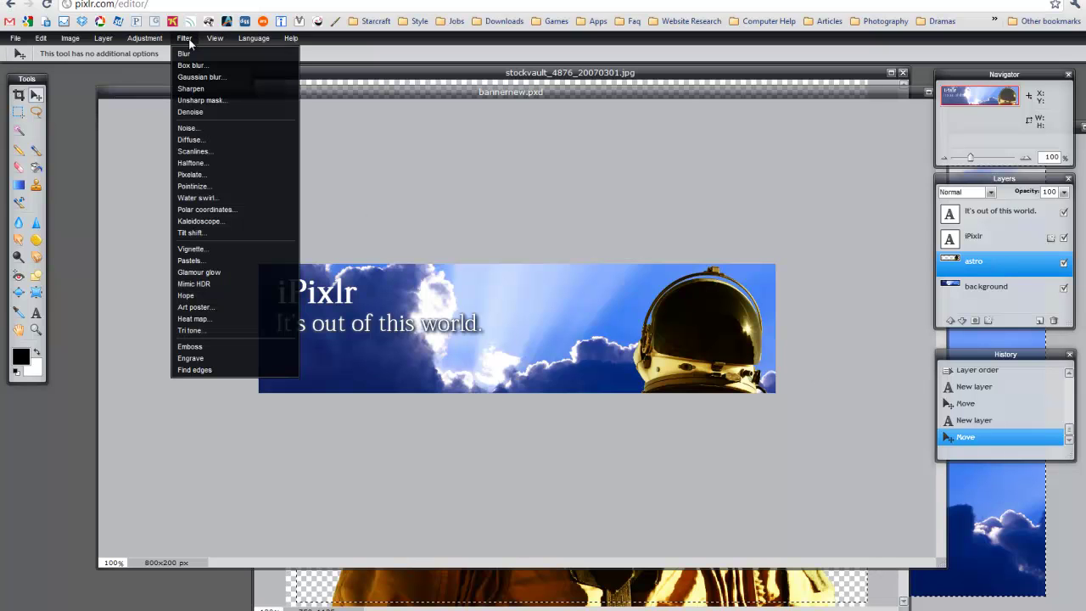
{"action": "left_click", "coordinate": [219, 274]}
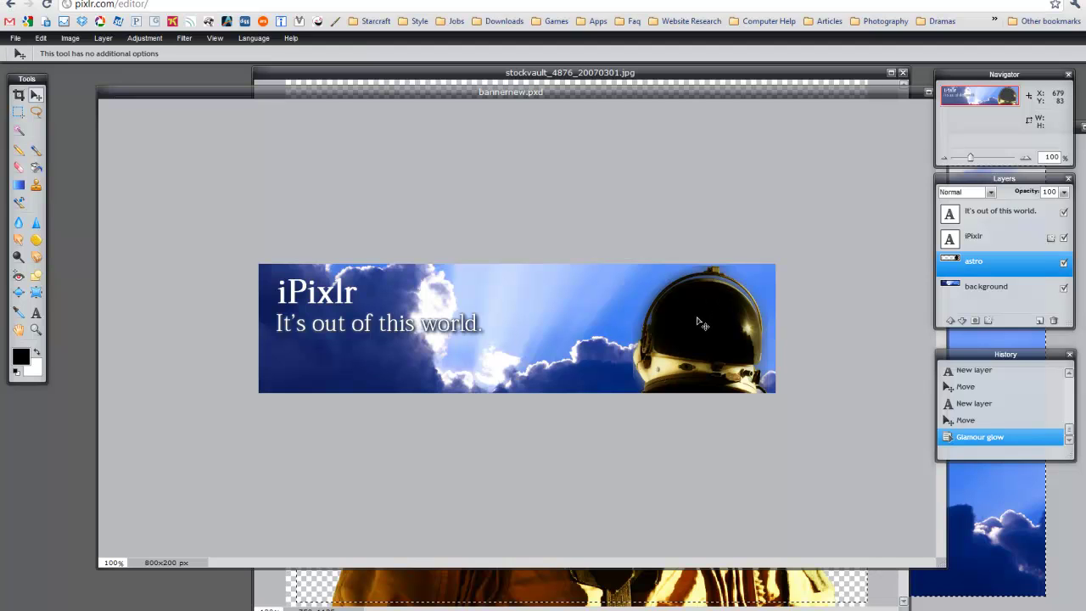
{"action": "key", "text": "ctrl+z"}
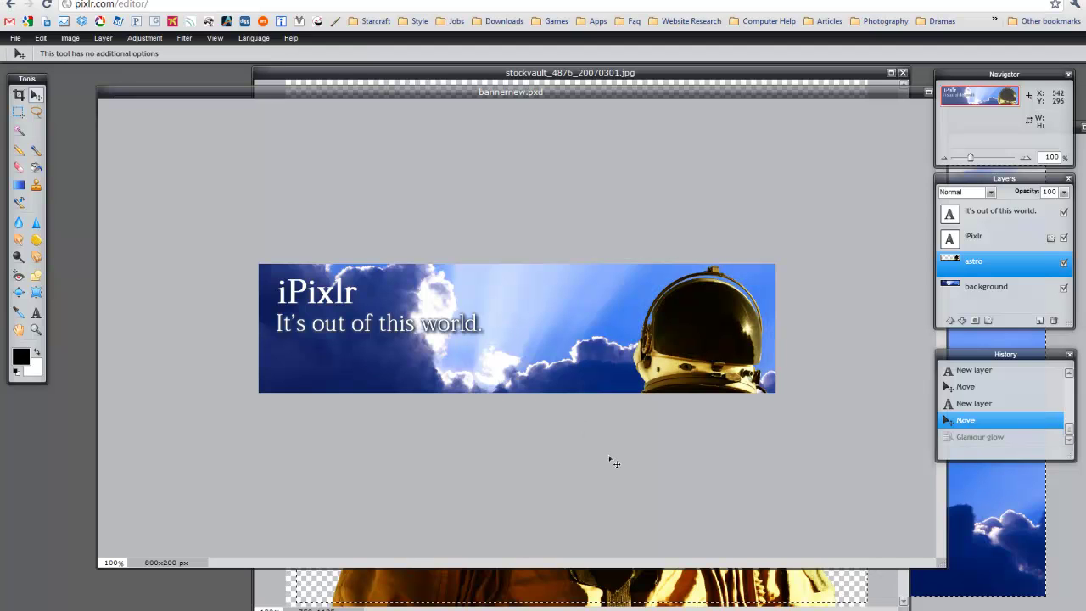
{"action": "left_click_drag", "start_coordinate": [301, 92], "coordinate": [277, 91]}
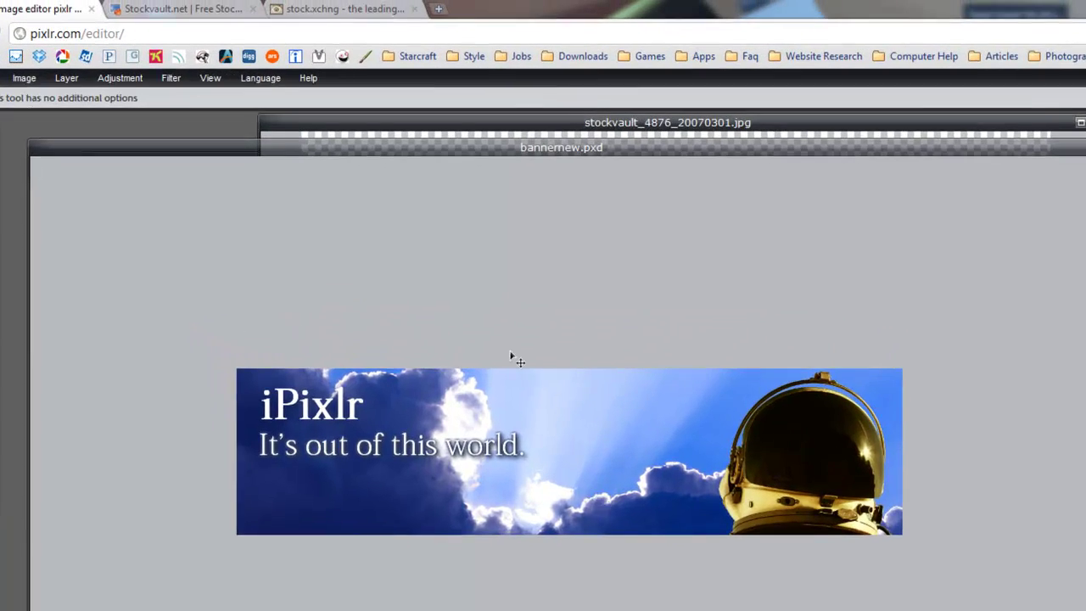
{"action": "left_click", "coordinate": [181, 11]}
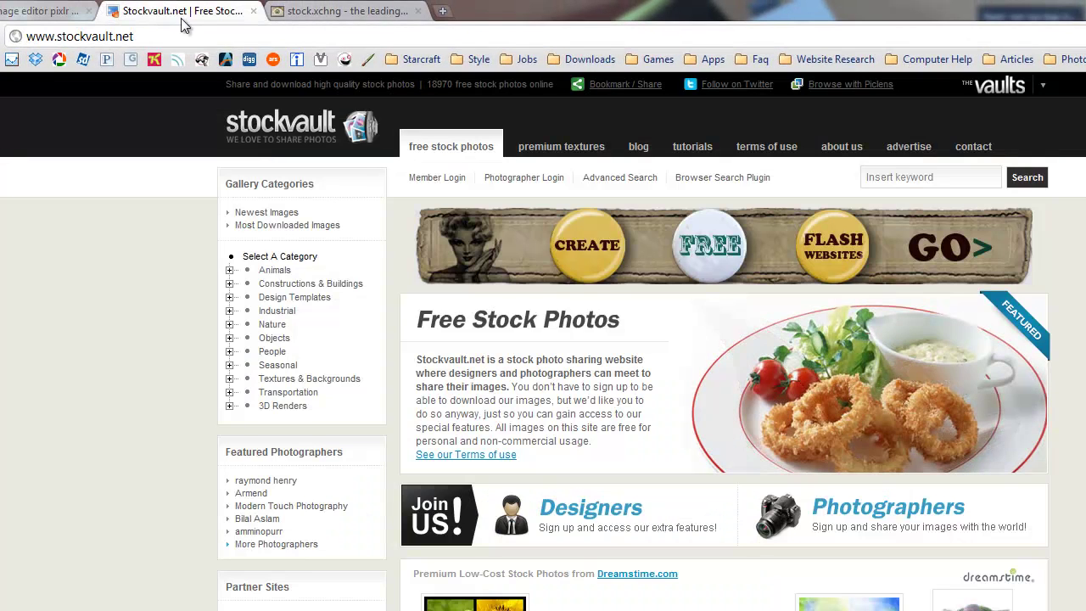
{"action": "left_click", "coordinate": [324, 11]}
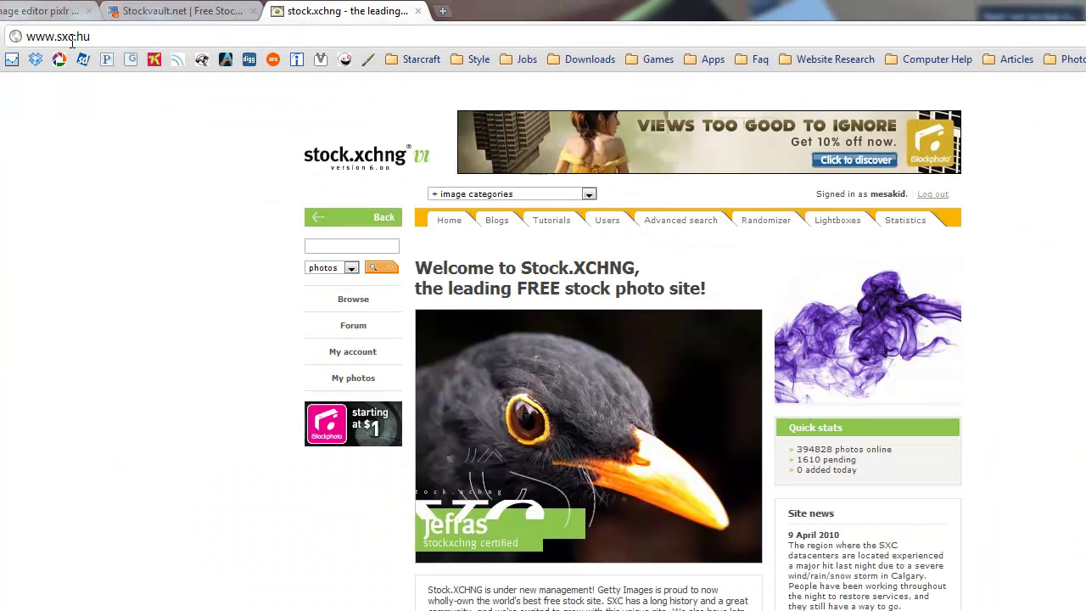
{"action": "left_click", "coordinate": [25, 9]}
{"action": "mouse_move", "coordinate": [253, 161]}
{"action": "left_mouse_down"}
{"action": "mouse_move", "coordinate": [427, 162]}
{"action": "mouse_move", "coordinate": [273, 168]}
{"action": "left_mouse_up"}
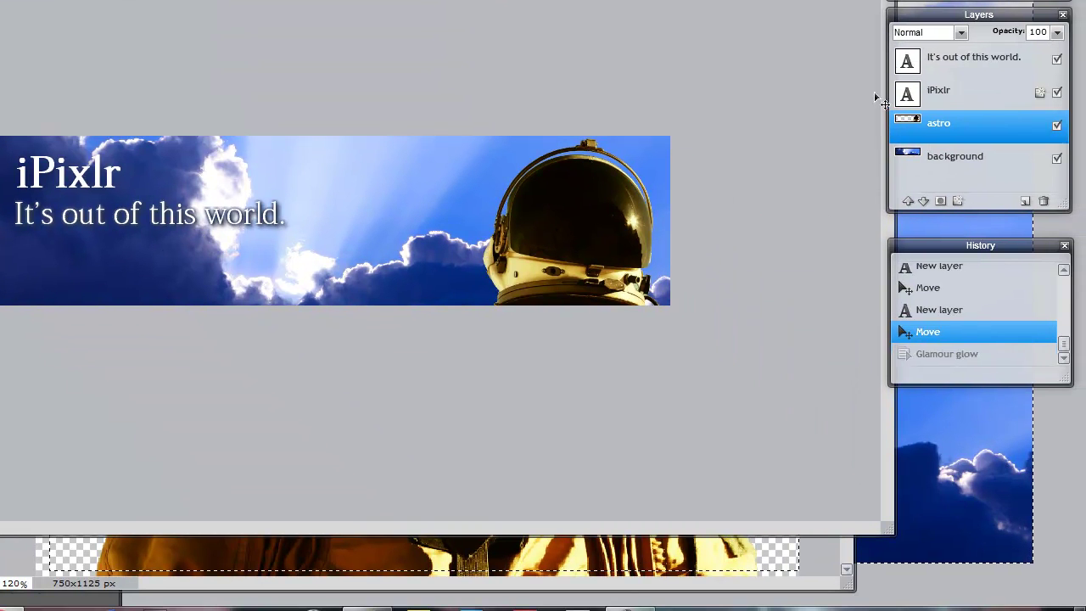
{"action": "left_click", "coordinate": [954, 60]}
{"action": "left_click", "coordinate": [958, 91]}
{"action": "left_click", "coordinate": [967, 127]}
{"action": "left_click", "coordinate": [974, 164]}
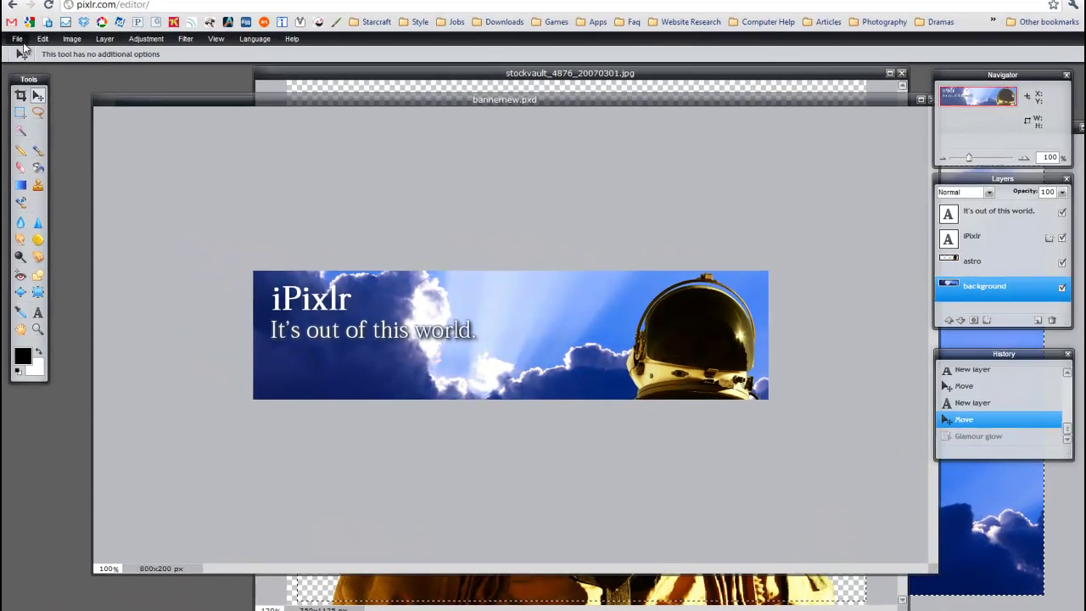
- Re-save the banner as layered bannernew.pxd, replacing the existing copy in the Pixlr folder
{"action": "left_click", "coordinate": [68, 55]}
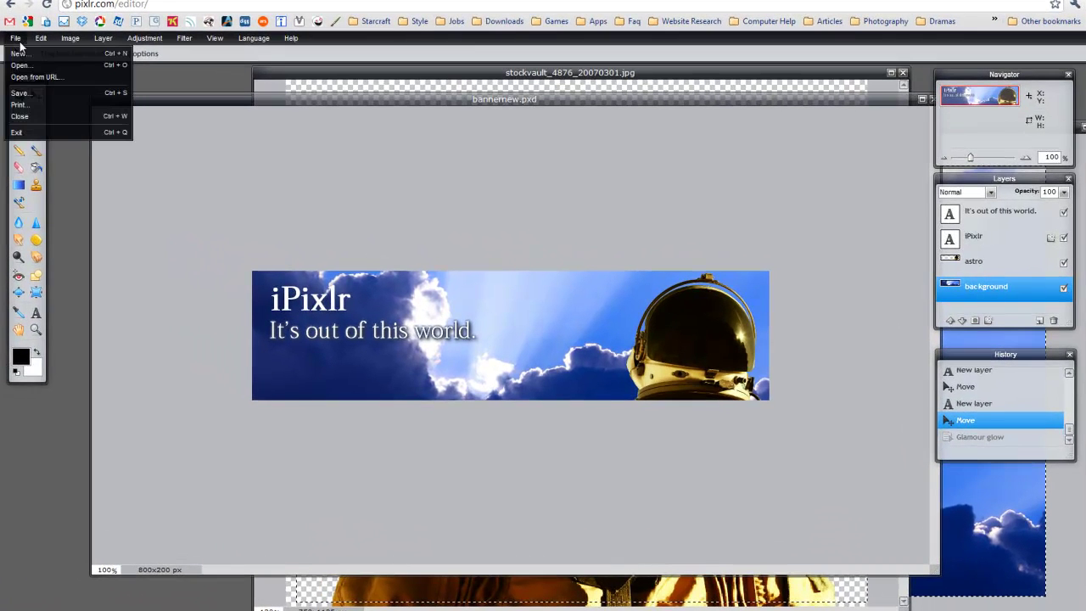
{"action": "left_click", "coordinate": [34, 99]}
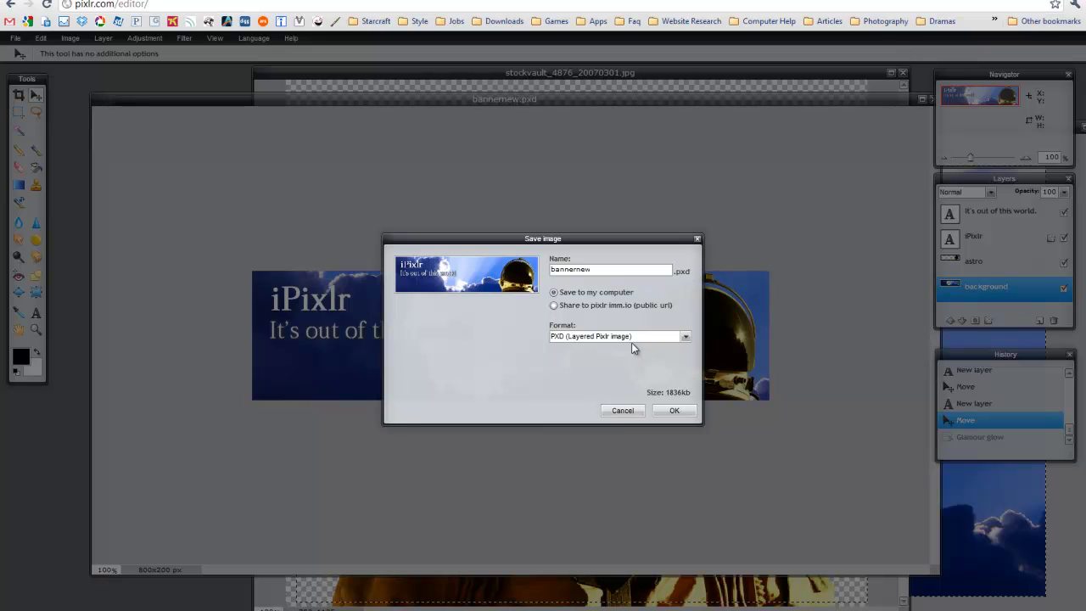
{"action": "left_click", "coordinate": [662, 412]}
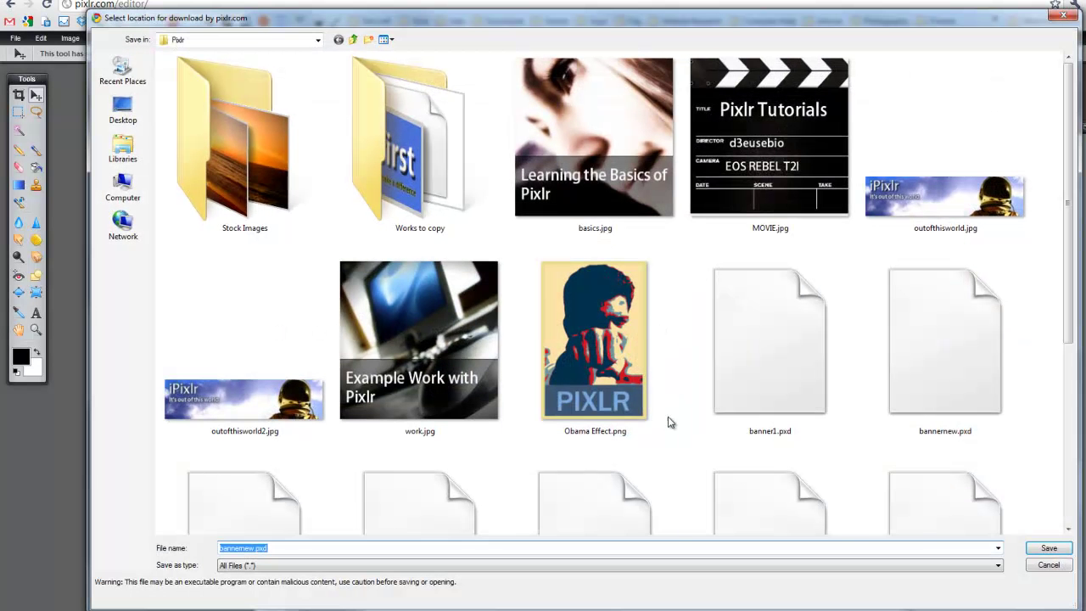
{"action": "left_click", "coordinate": [1044, 552]}
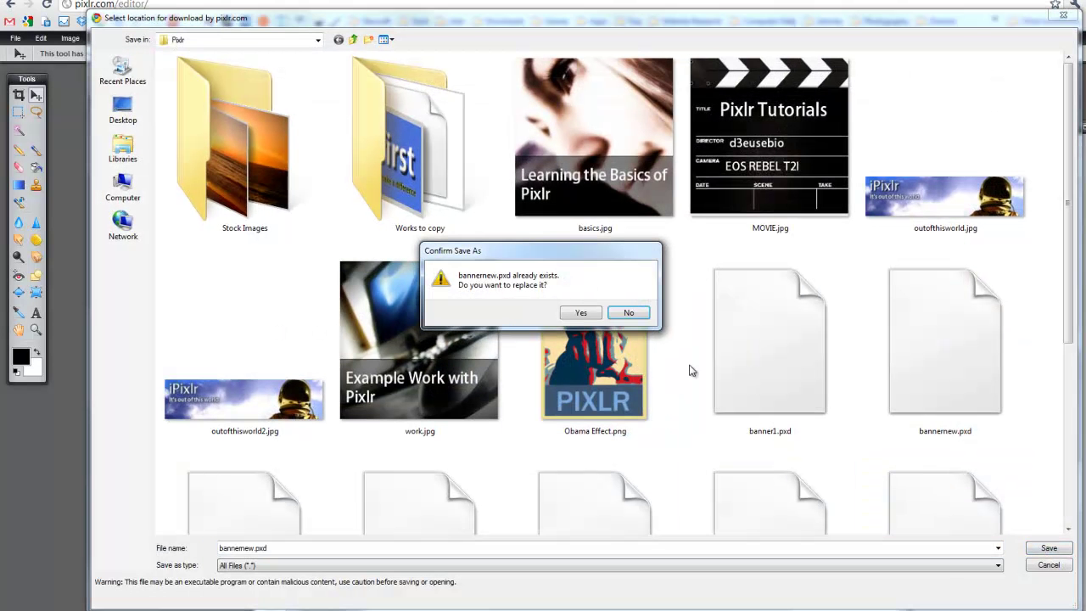
{"action": "left_click", "coordinate": [581, 314]}
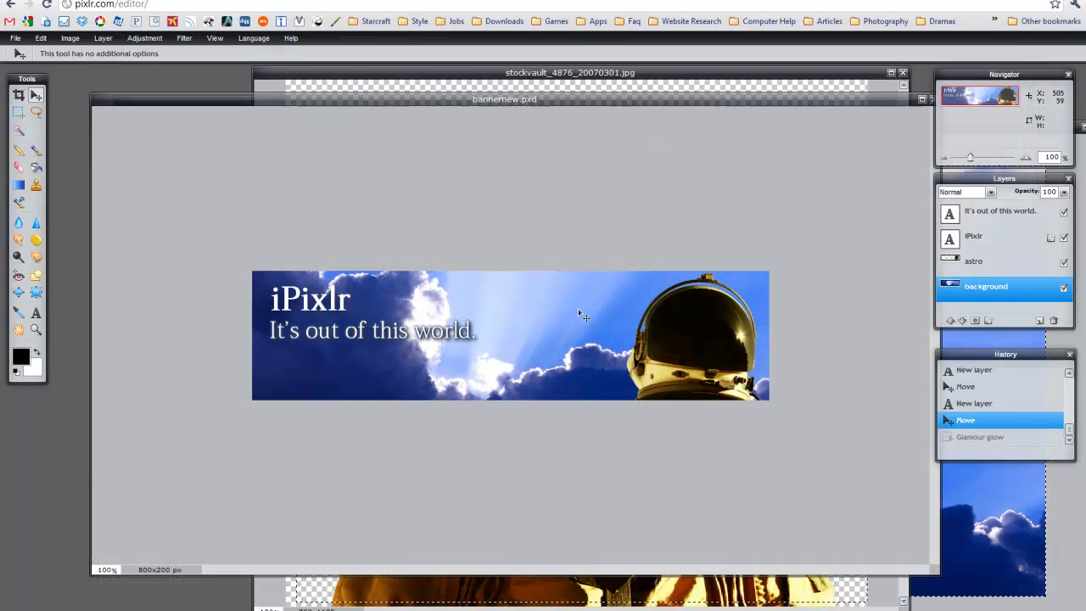
{"action": "left_click", "coordinate": [17, 39]}
- Save the banner as bannernew.jpg in JPEG format at quality 90 in the Pixlr folder
{"action": "left_click", "coordinate": [30, 92]}
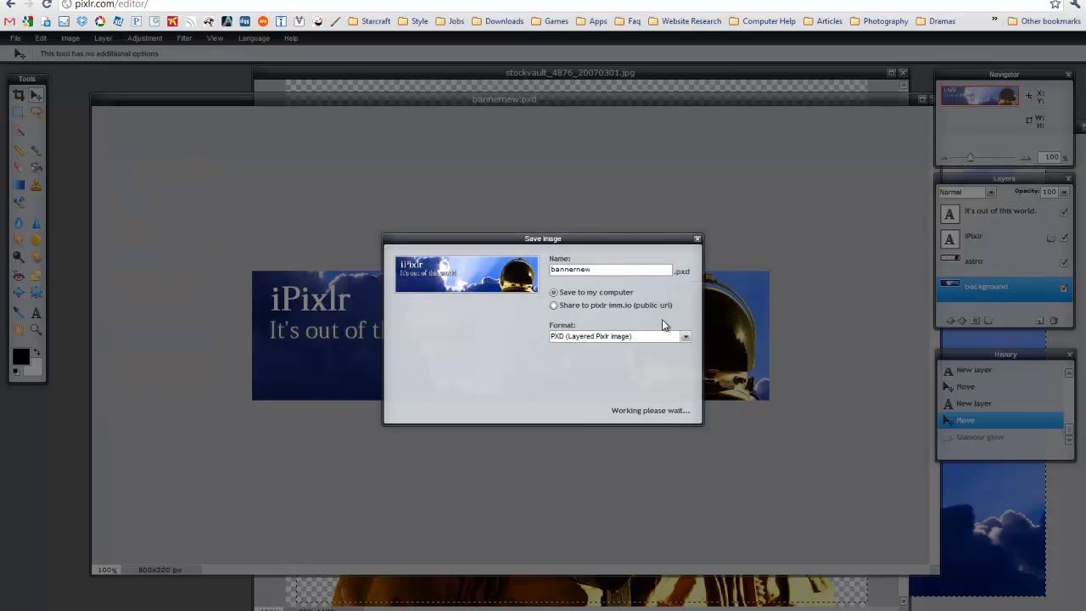
{"action": "left_click", "coordinate": [683, 336]}
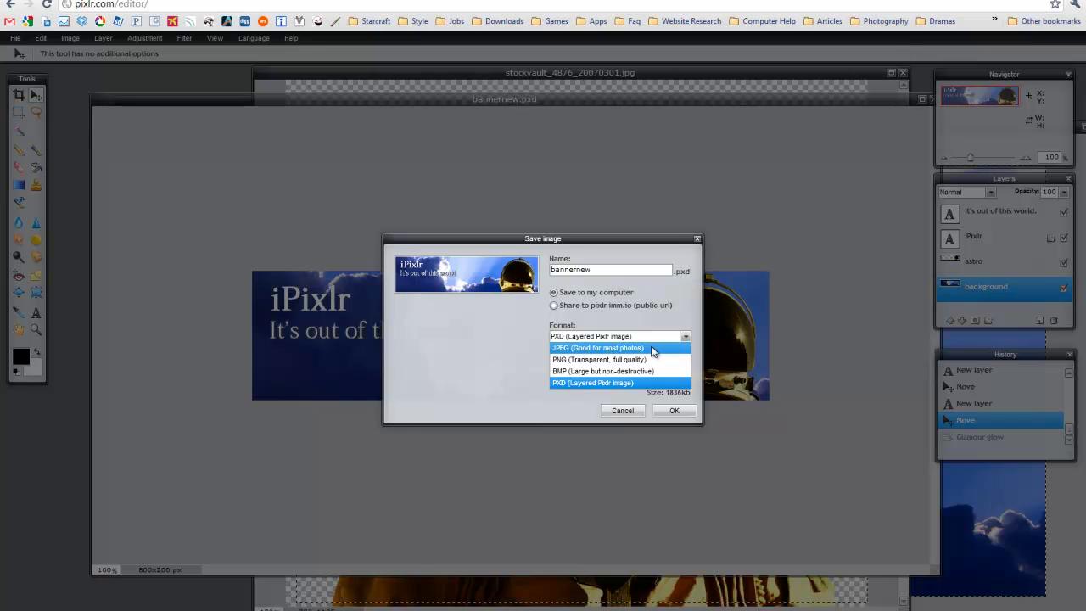
{"action": "left_click", "coordinate": [651, 347]}
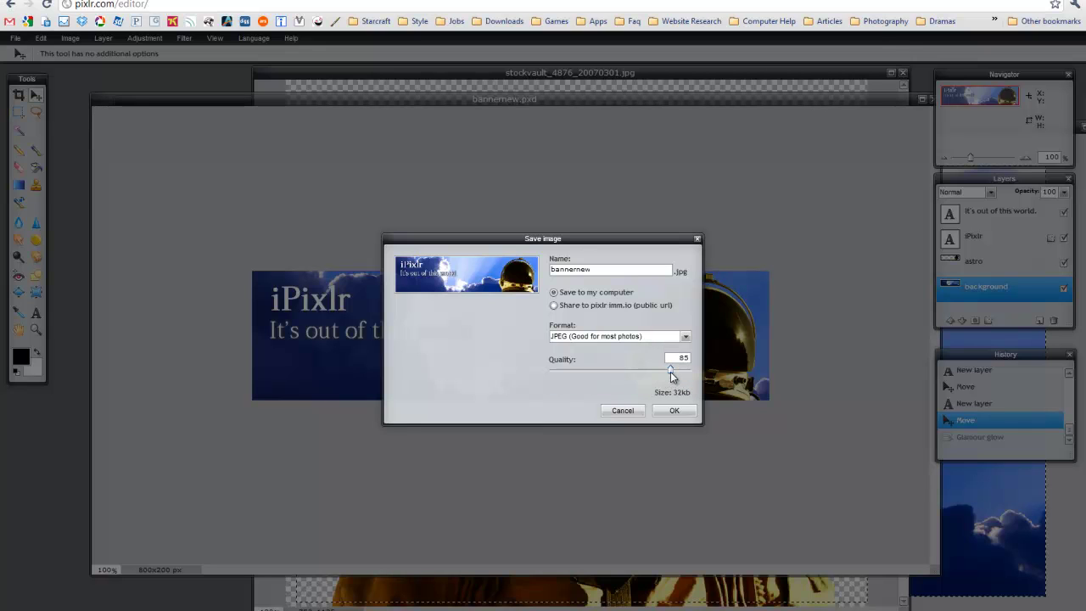
{"action": "left_click_drag", "start_coordinate": [676, 372], "coordinate": [677, 371]}
{"action": "left_click", "coordinate": [676, 410]}
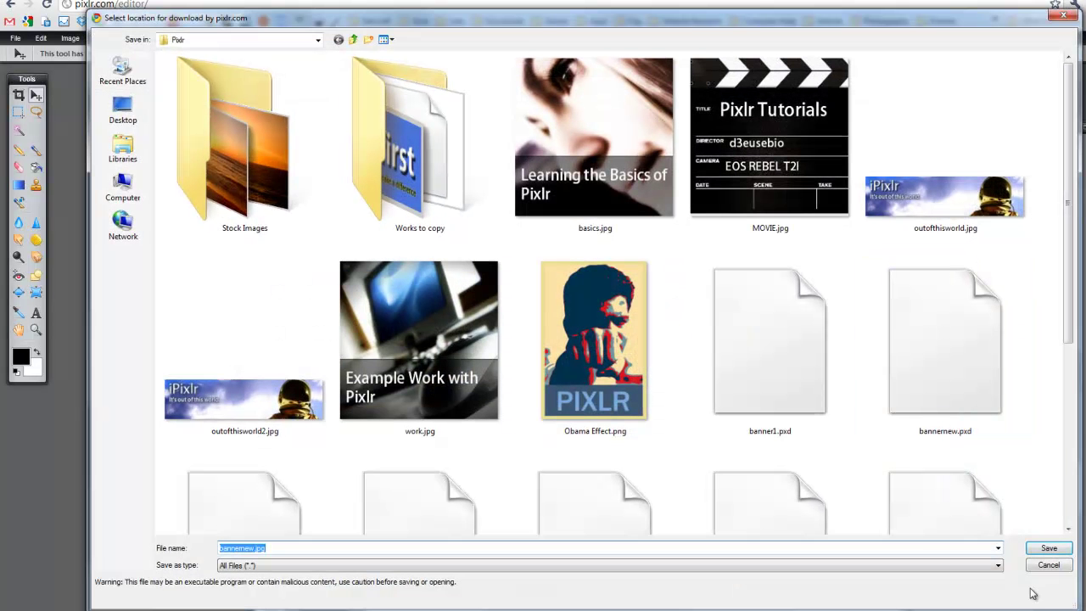
{"action": "left_click", "coordinate": [1049, 549]}
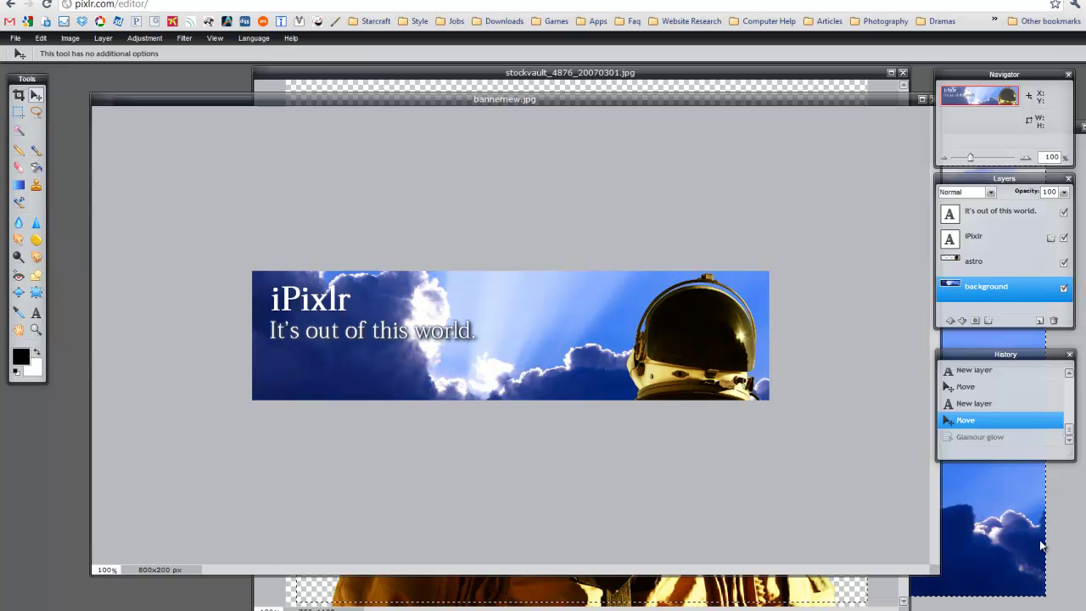